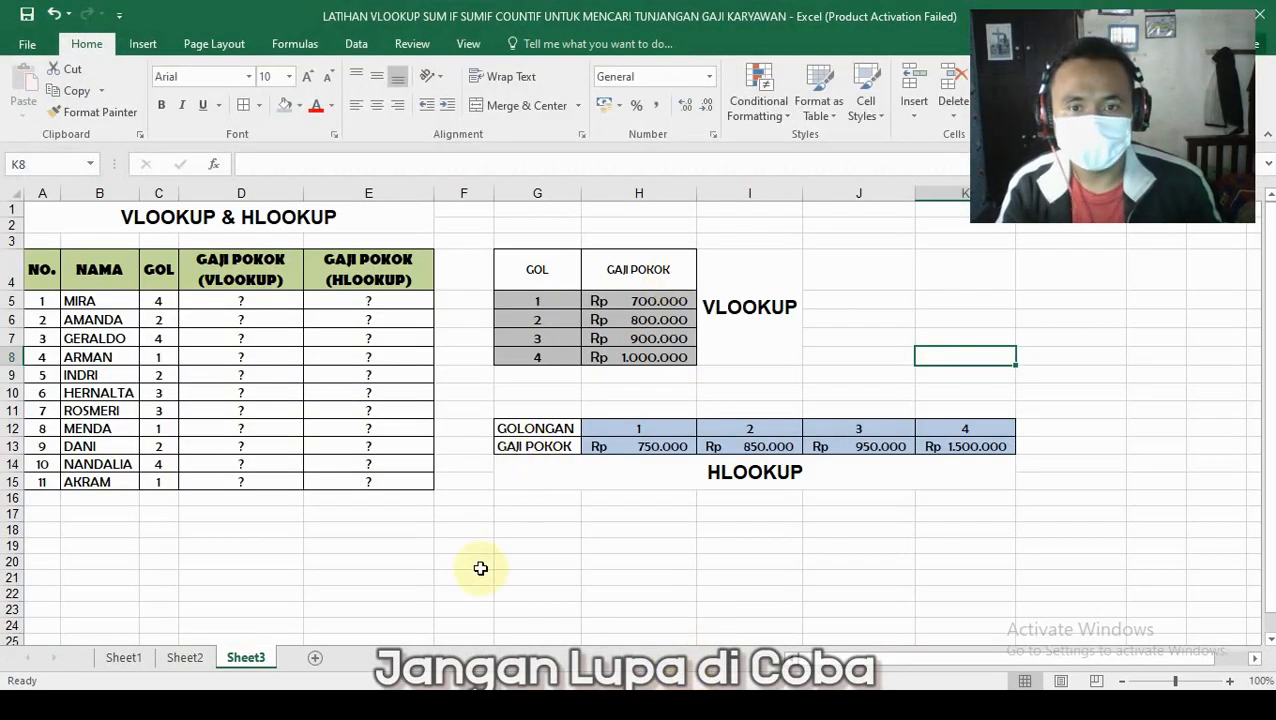
{"action": "left_click", "coordinate": [504, 561]}
{"action": "left_click", "coordinate": [350, 535]}
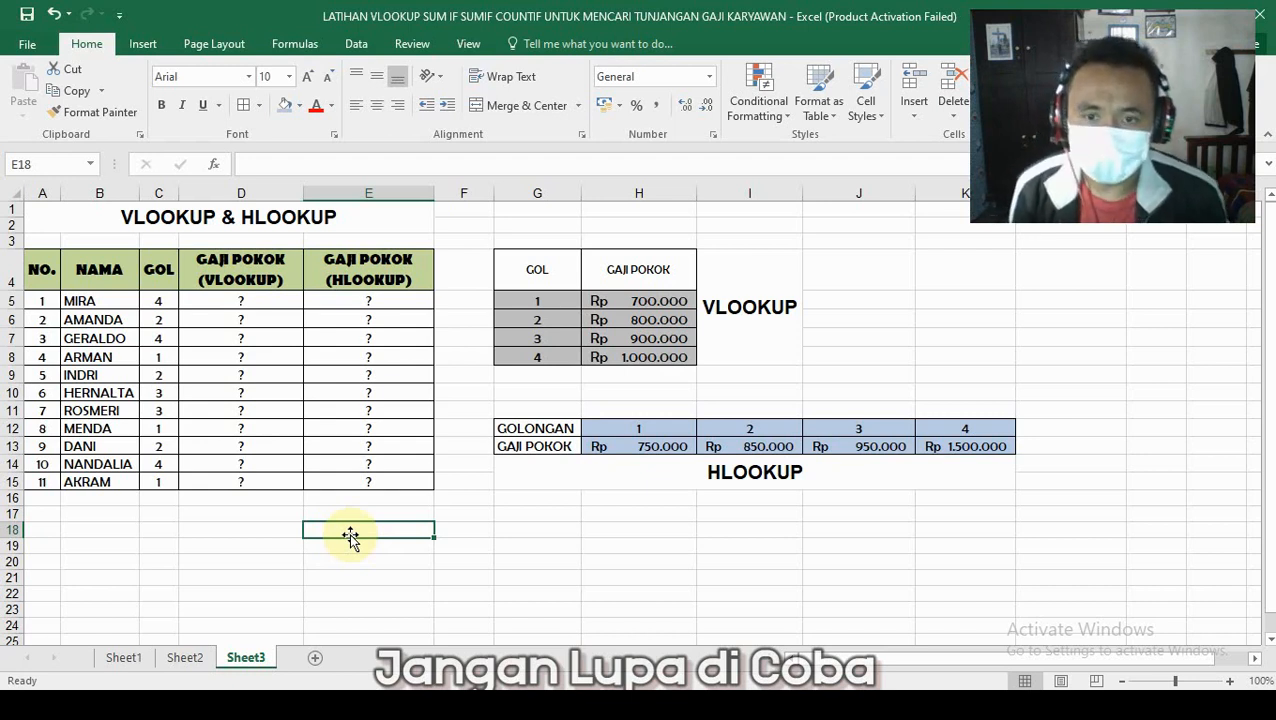
{"action": "left_click", "coordinate": [688, 545]}
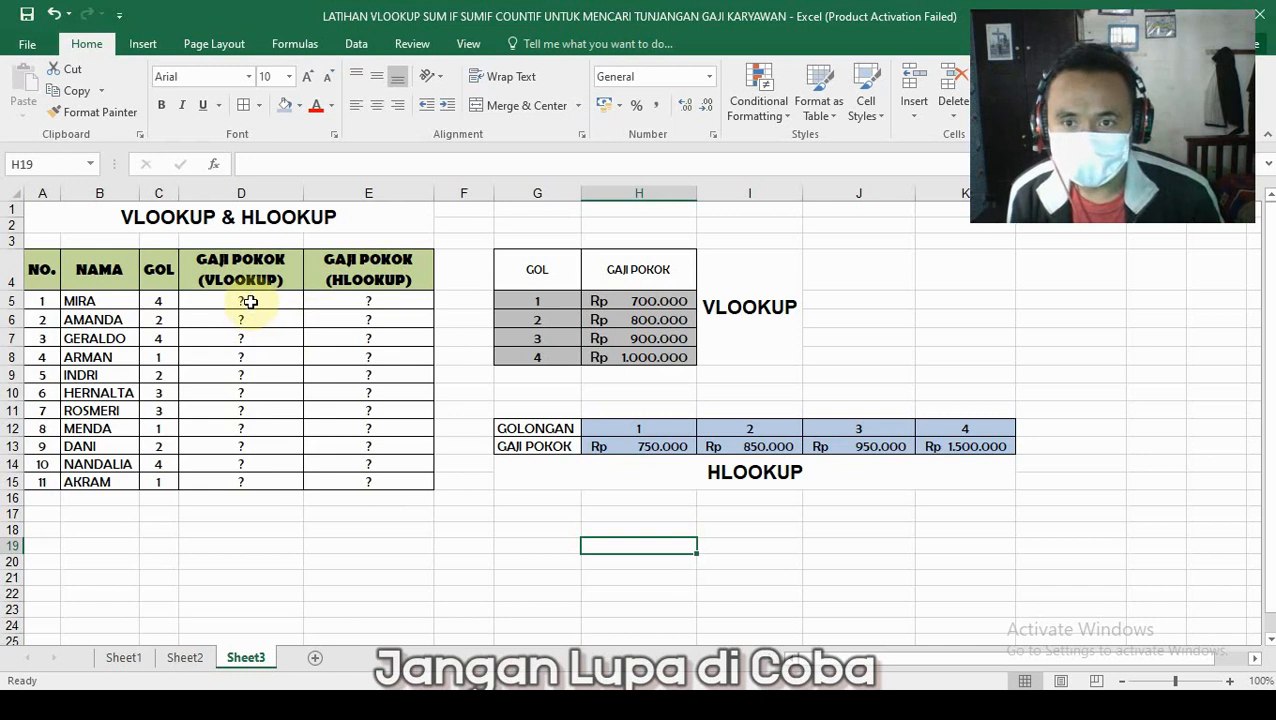
Examine the GAJI POKOK (VLOOKUP) column, the vertical lookup table G5:H8 and the horizontal lookup table H12:K13
{"action": "left_click_drag", "start_coordinate": [250, 303], "coordinate": [242, 475]}
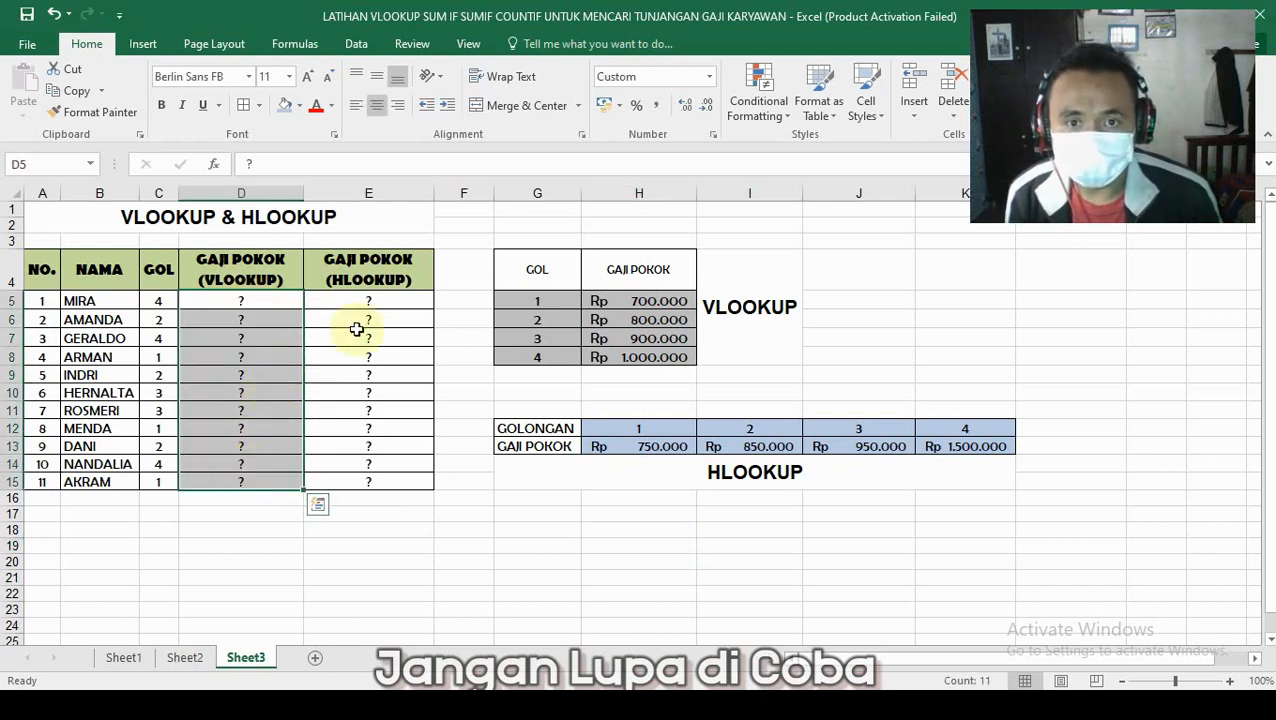
{"action": "left_click_drag", "start_coordinate": [521, 300], "coordinate": [655, 362]}
{"action": "left_click", "coordinate": [812, 355]}
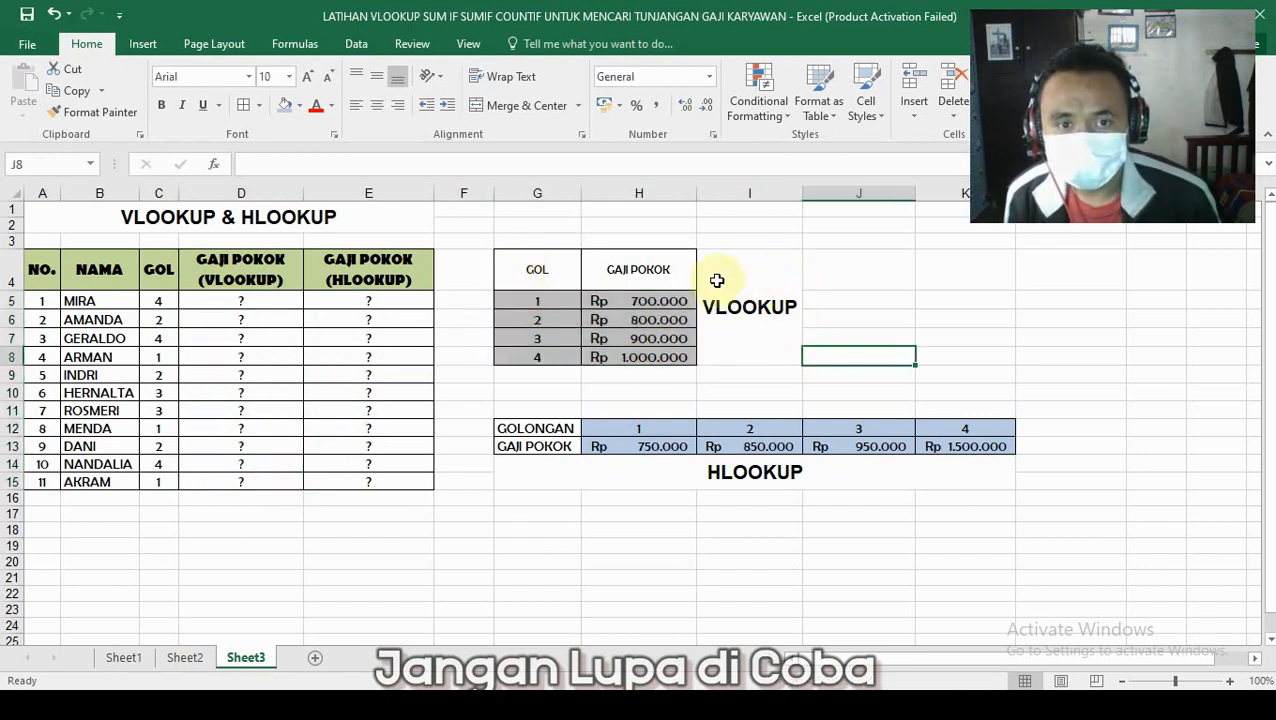
{"action": "left_click_drag", "start_coordinate": [522, 301], "coordinate": [603, 357]}
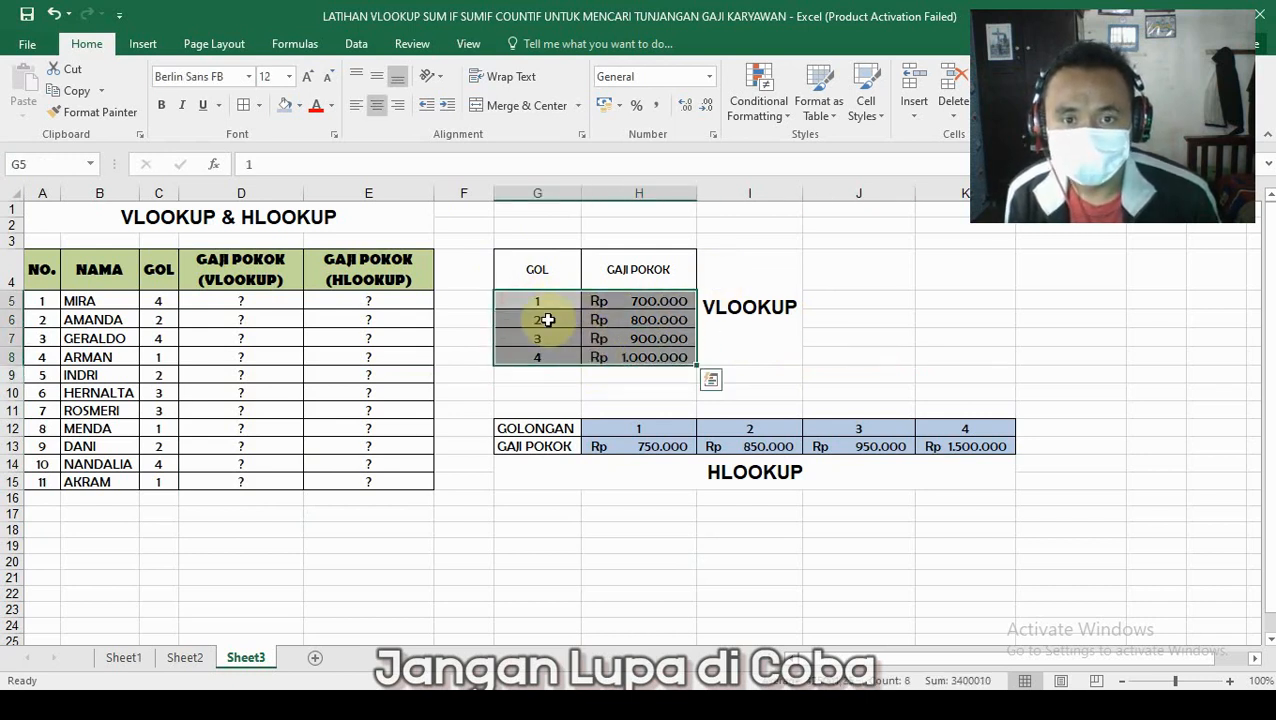
{"action": "left_click_drag", "start_coordinate": [541, 303], "coordinate": [622, 354]}
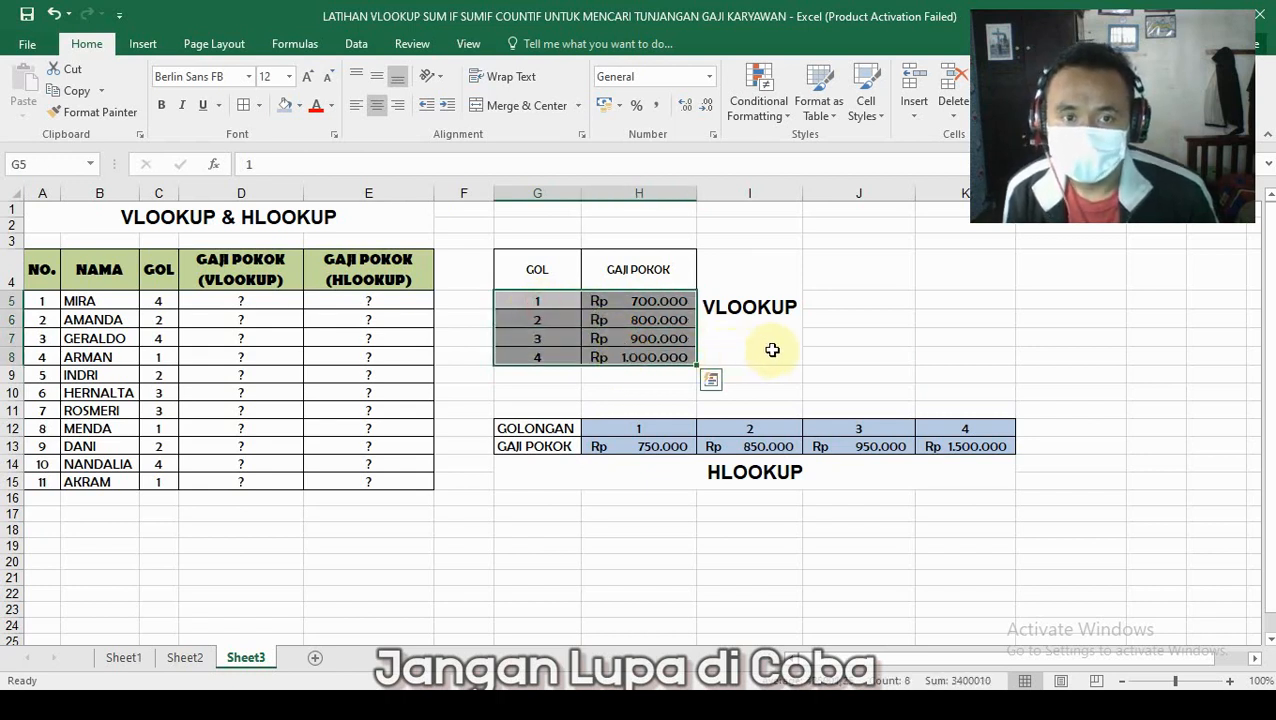
{"action": "left_click", "coordinate": [837, 339]}
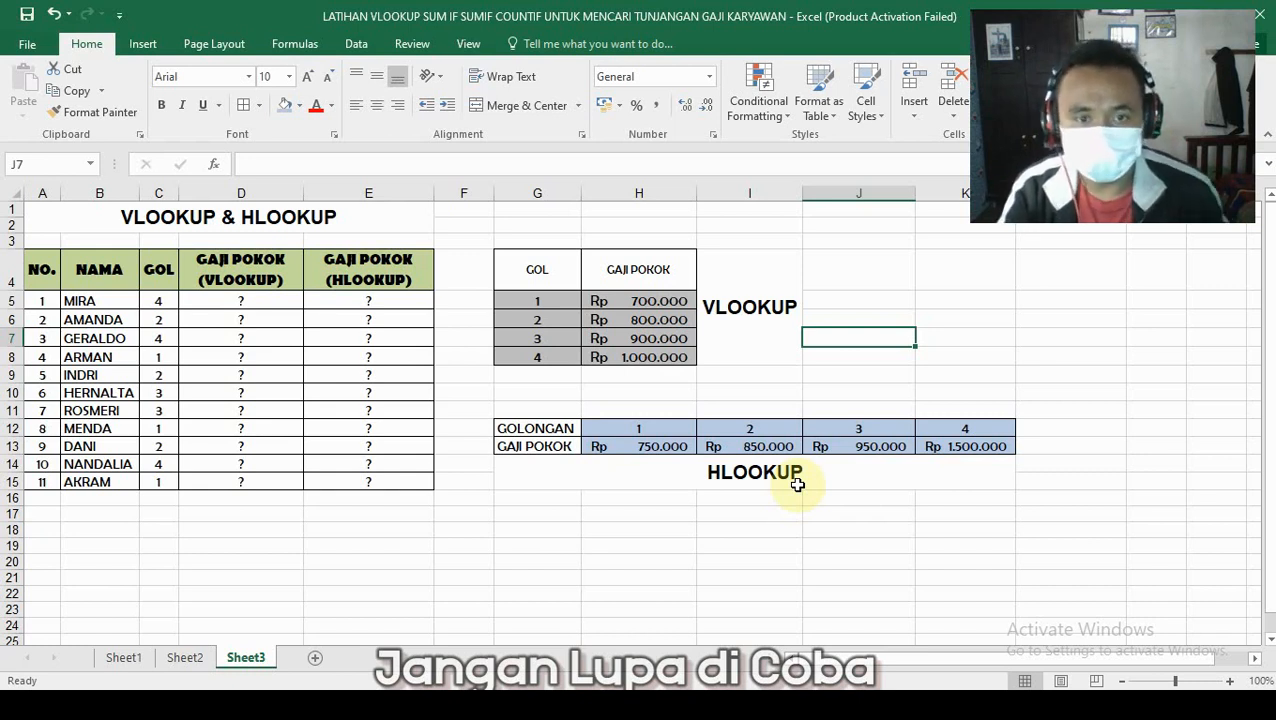
{"action": "left_click_drag", "start_coordinate": [640, 430], "coordinate": [995, 431]}
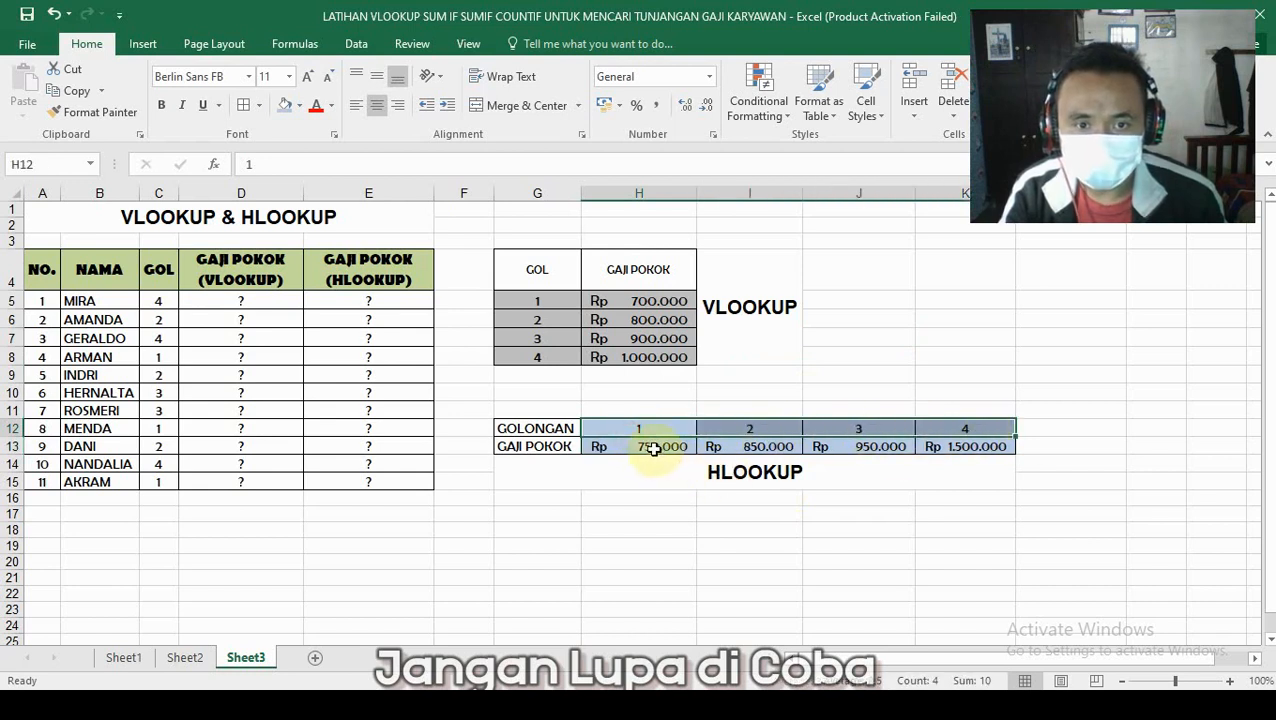
{"action": "left_click_drag", "start_coordinate": [652, 449], "coordinate": [965, 447]}
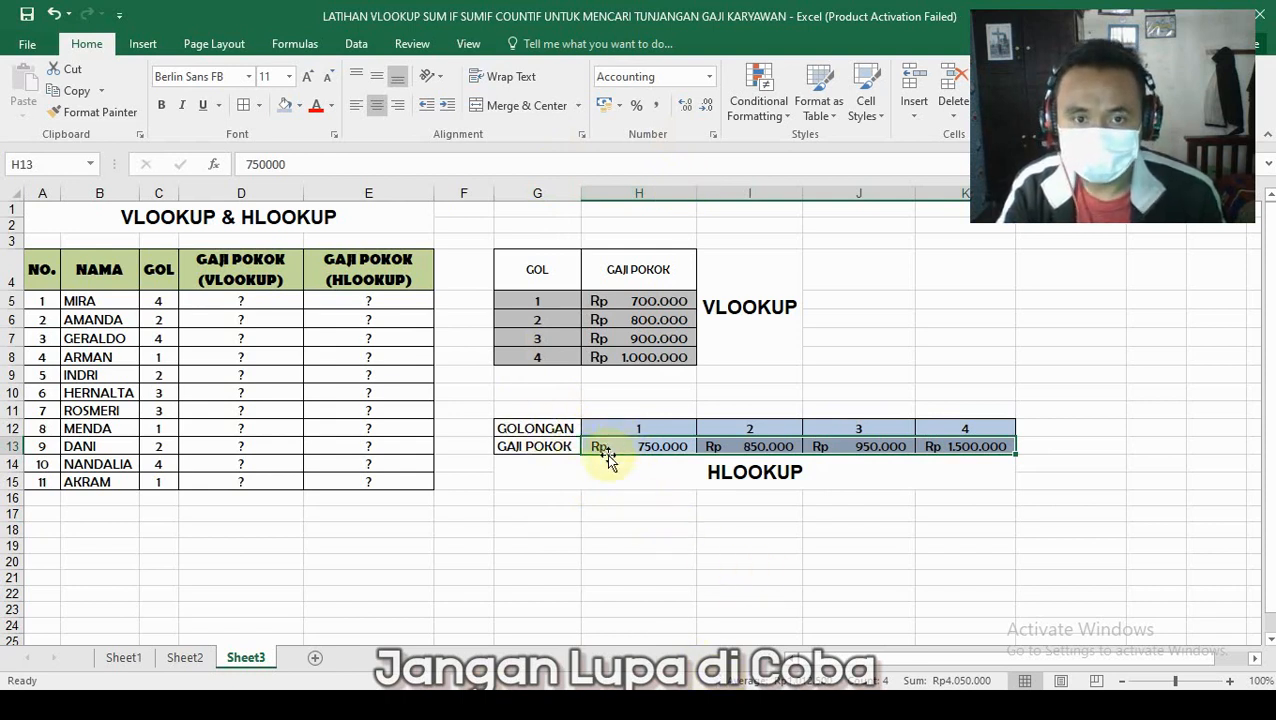
{"action": "left_click_drag", "start_coordinate": [605, 450], "coordinate": [975, 447]}
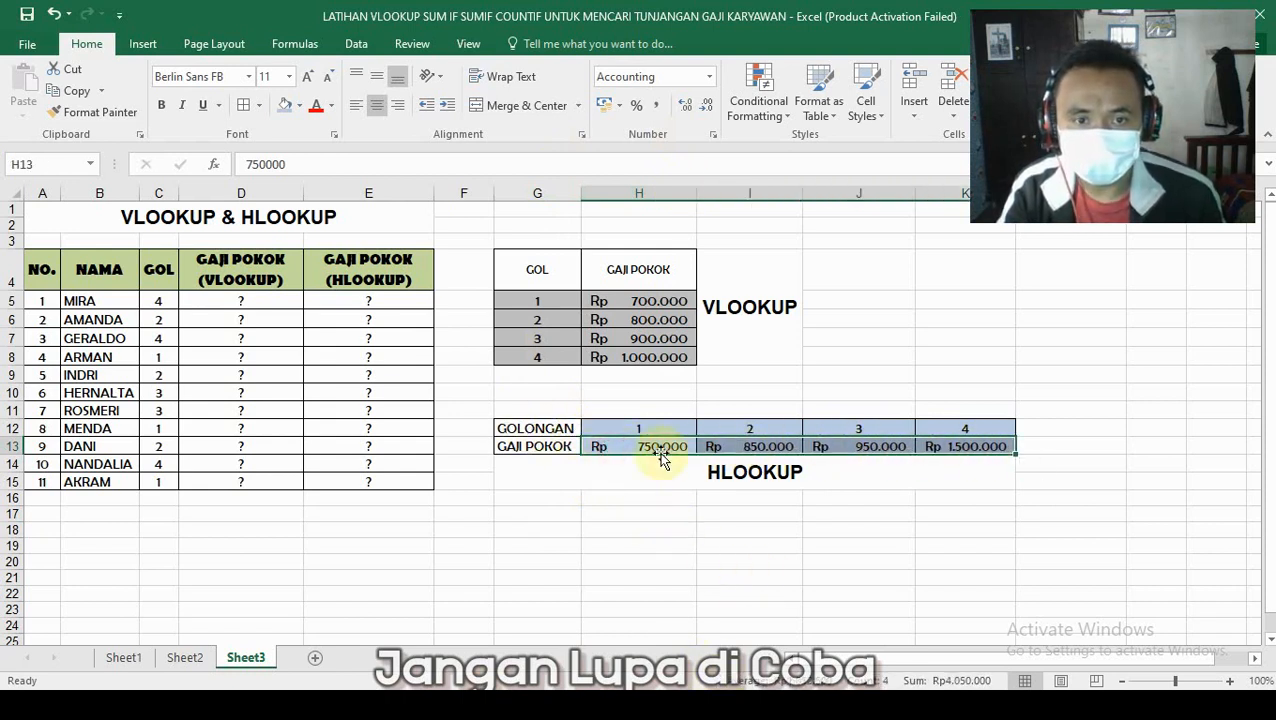
{"action": "left_click_drag", "start_coordinate": [641, 428], "coordinate": [955, 450]}
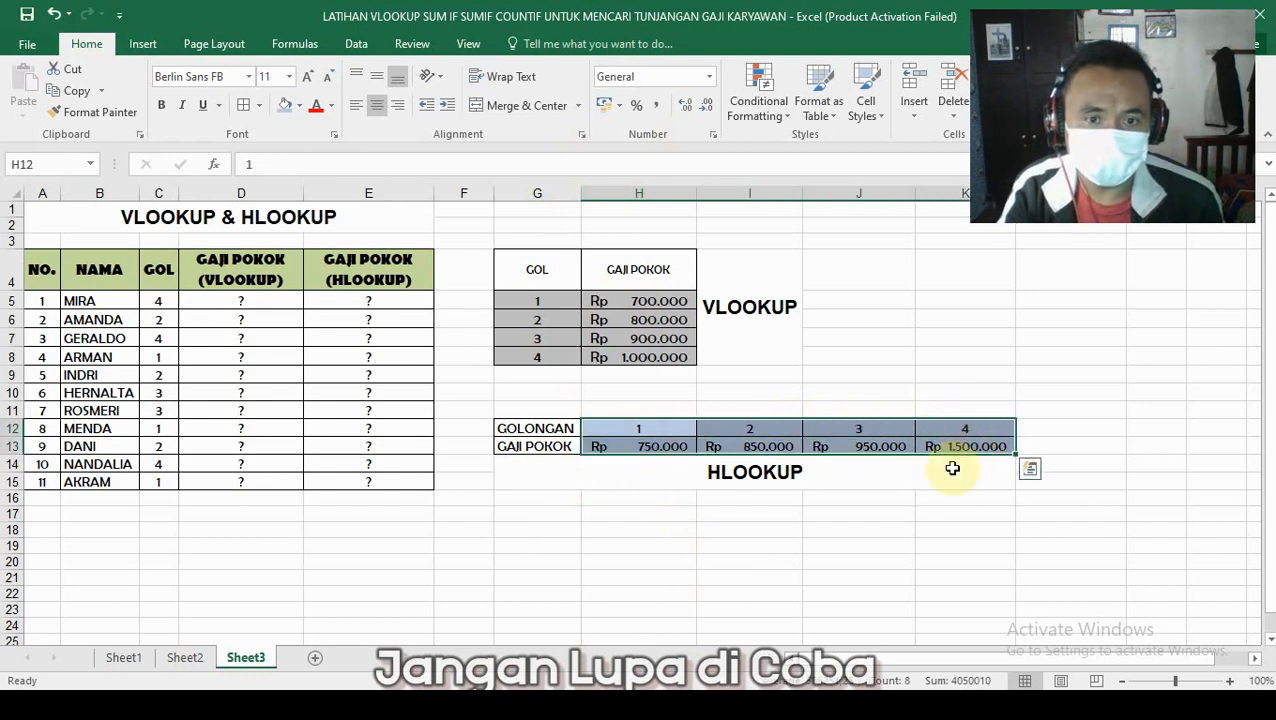
{"action": "left_click", "coordinate": [823, 590]}
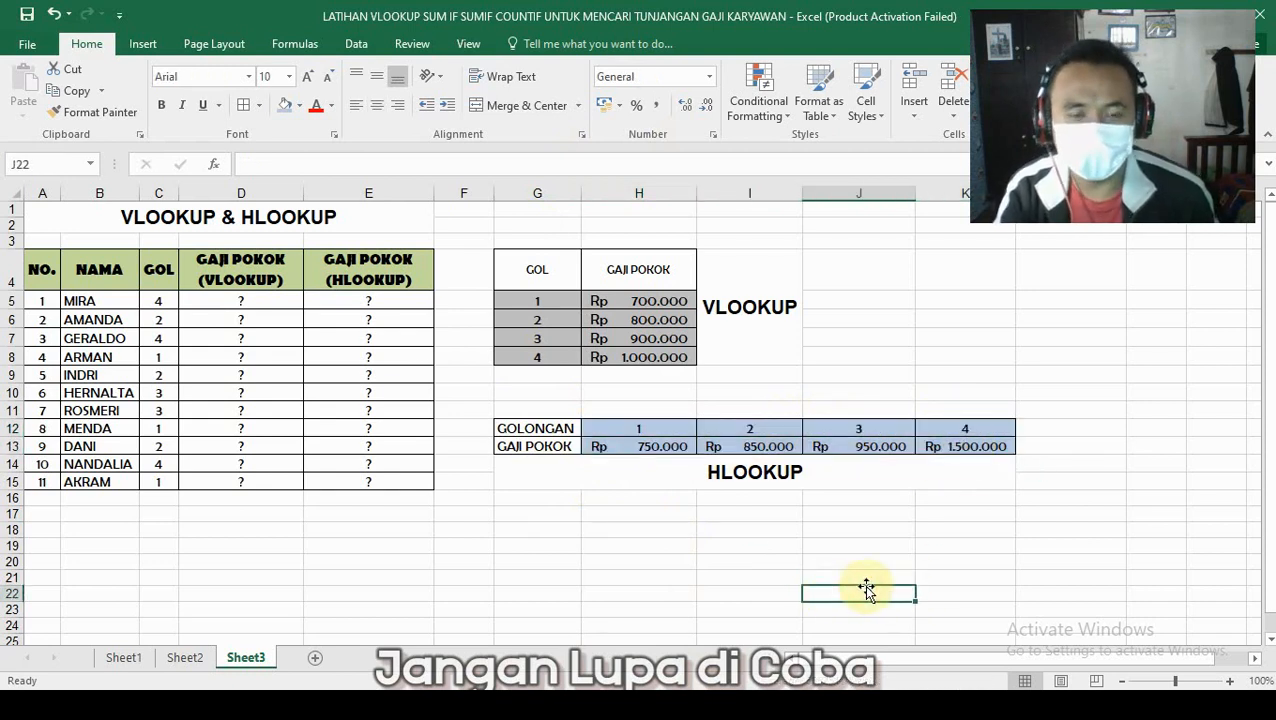
{"action": "left_click", "coordinate": [519, 482]}
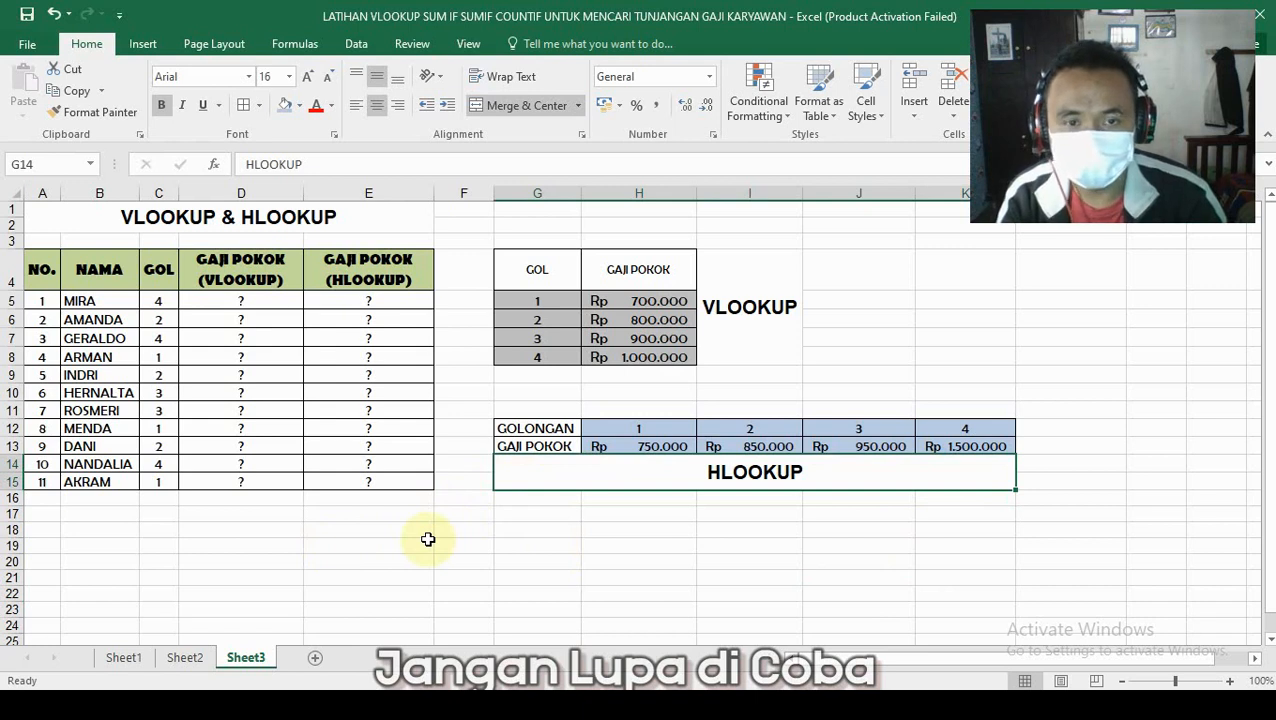
{"action": "left_click", "coordinate": [794, 358]}
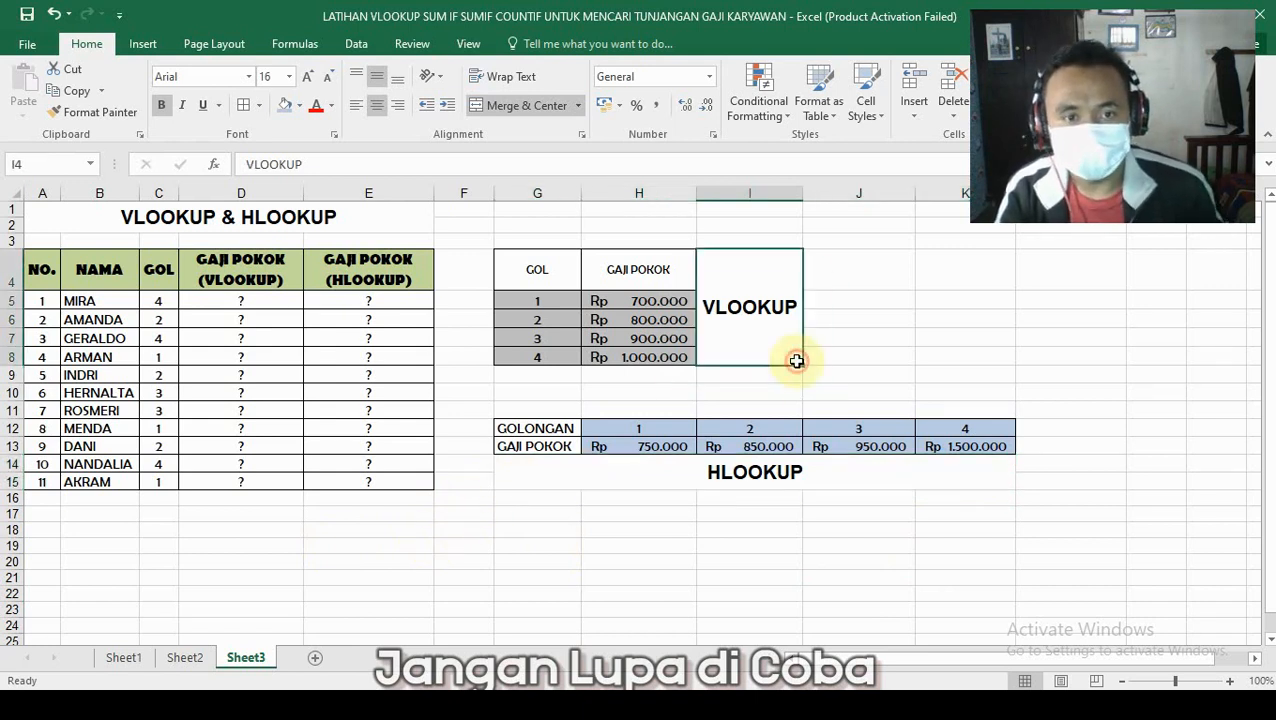
{"action": "left_click", "coordinate": [760, 478]}
{"action": "left_click", "coordinate": [515, 524]}
{"action": "left_click", "coordinate": [250, 545]}
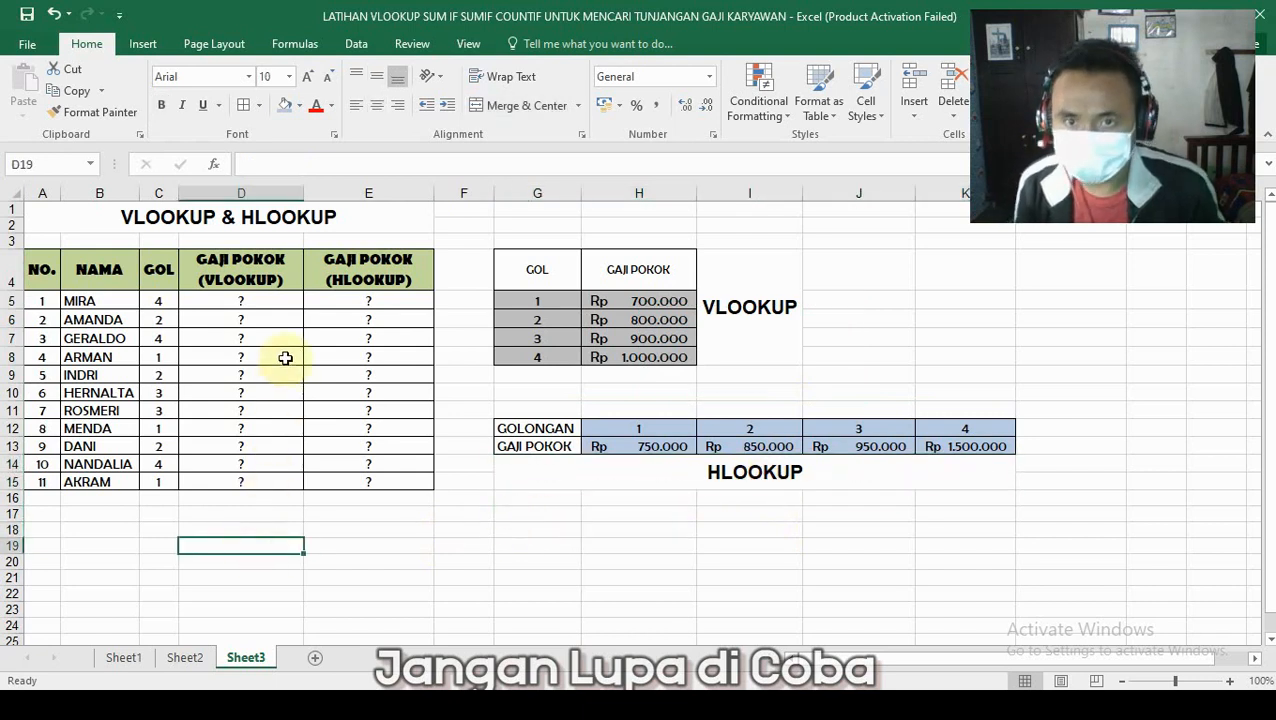
Replace the placeholder in D5 with the start of a VLOOKUP formula that uses C5 as the lookup value
{"action": "left_click", "coordinate": [295, 301]}
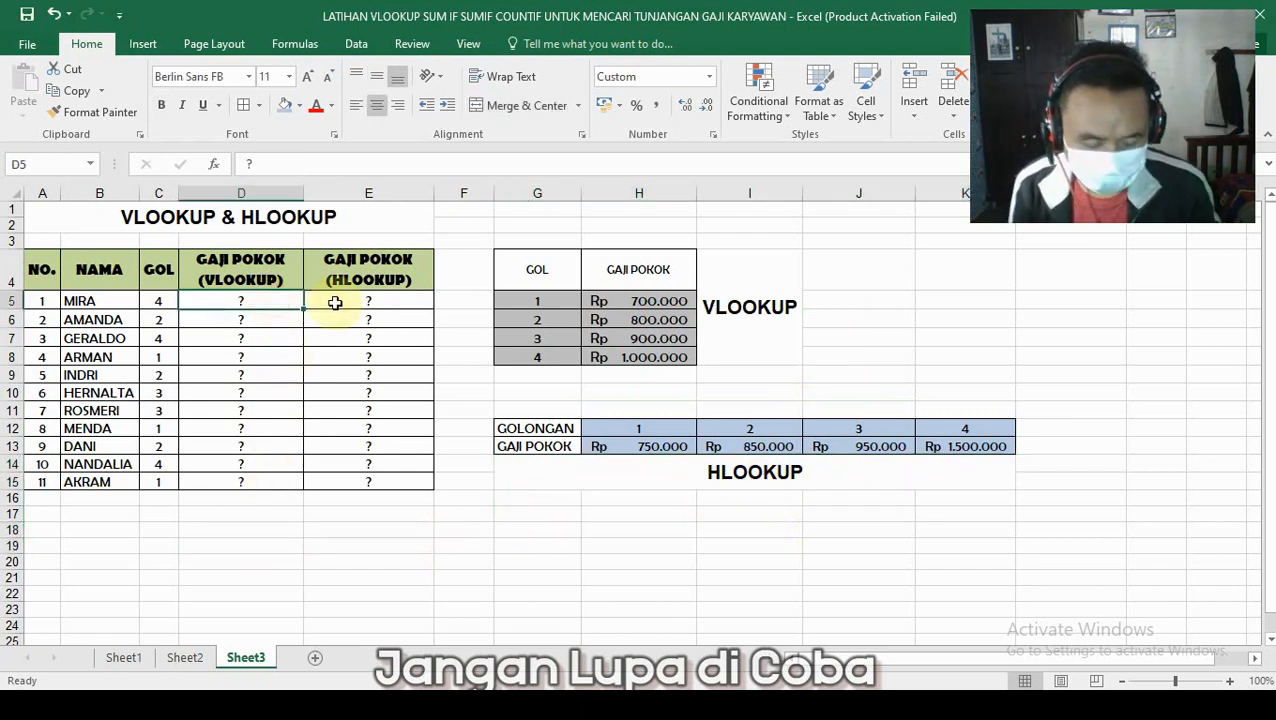
{"action": "key", "text": "Delete"}
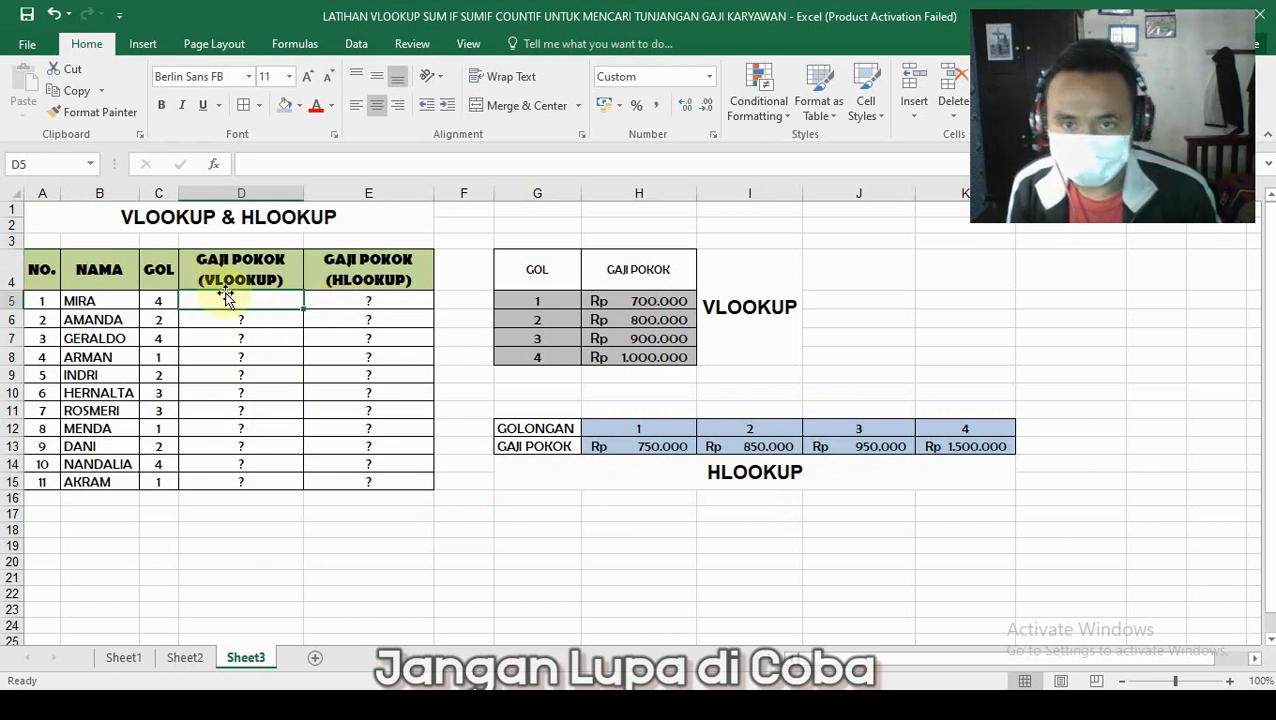
{"action": "type", "text": "="}
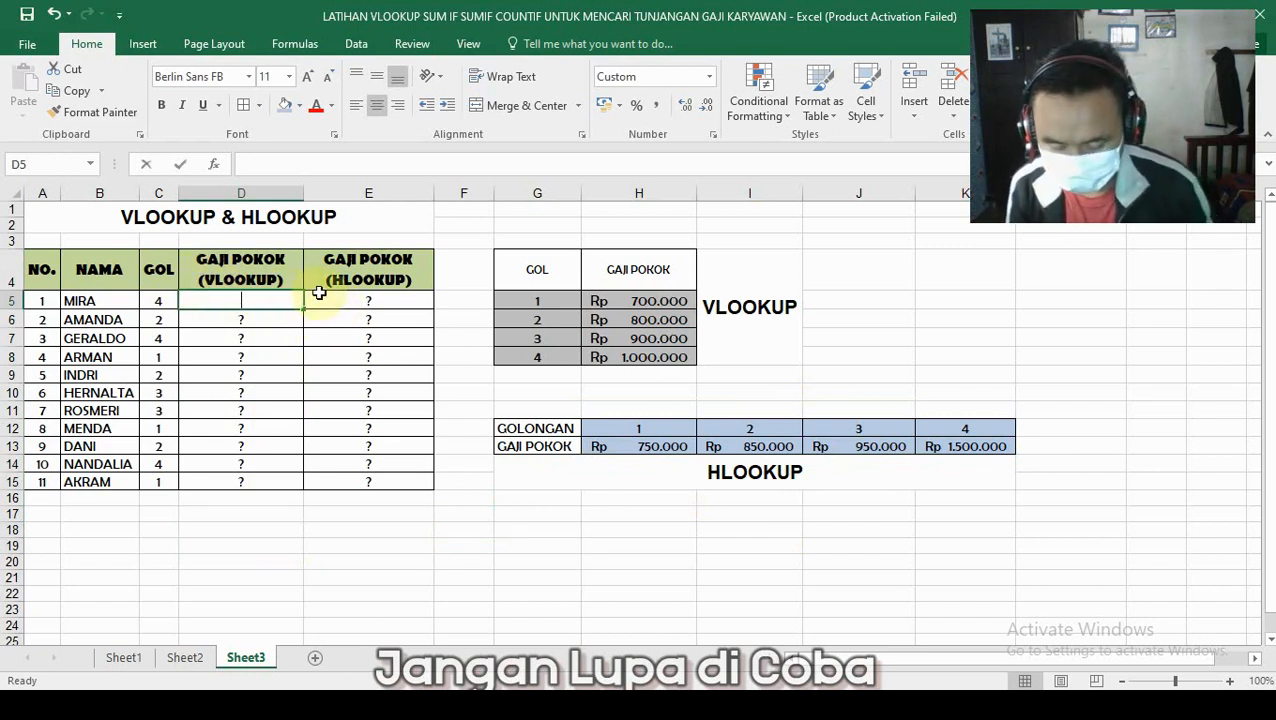
{"action": "type", "text": "VLOOKUP"}
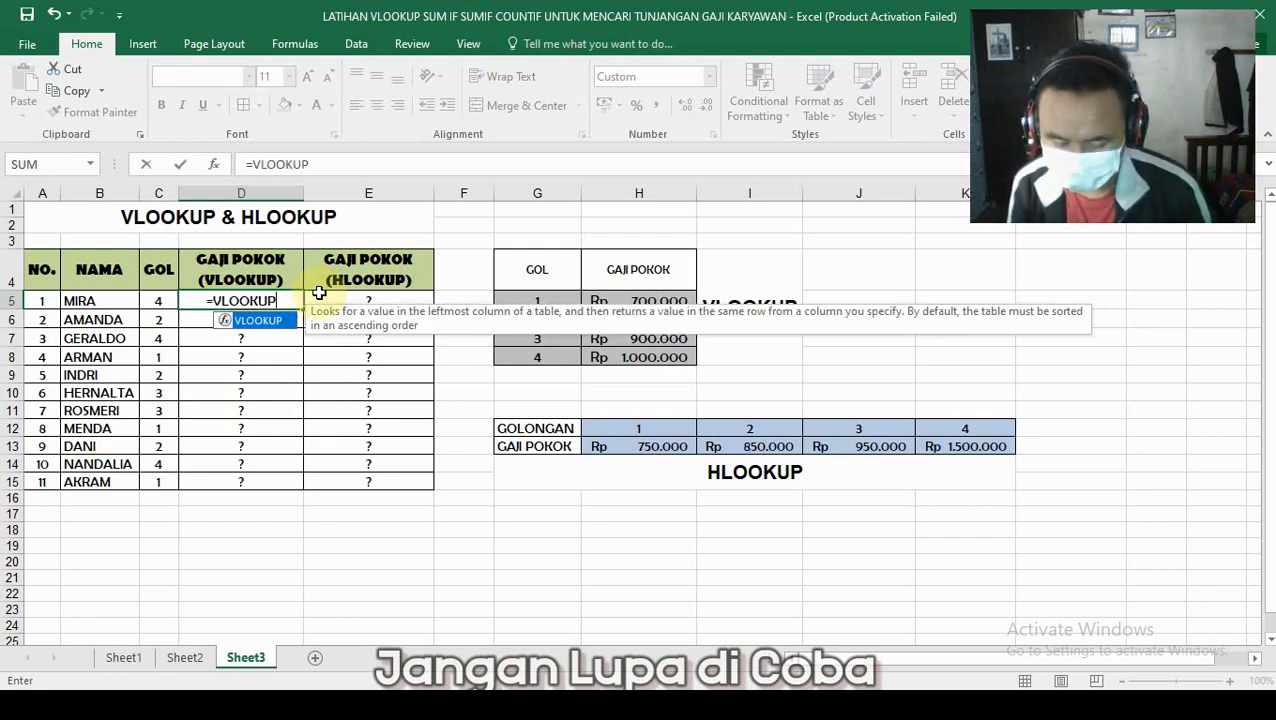
{"action": "type", "text": "("}
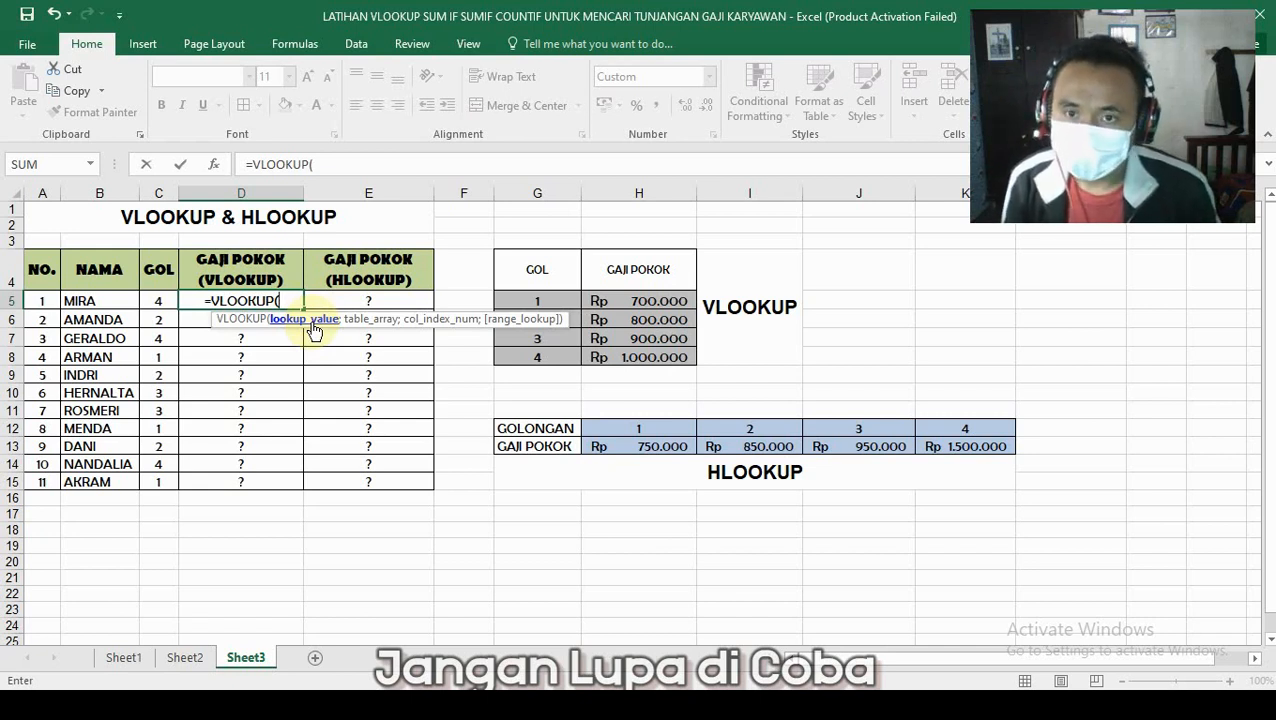
{"action": "left_click", "coordinate": [160, 301]}
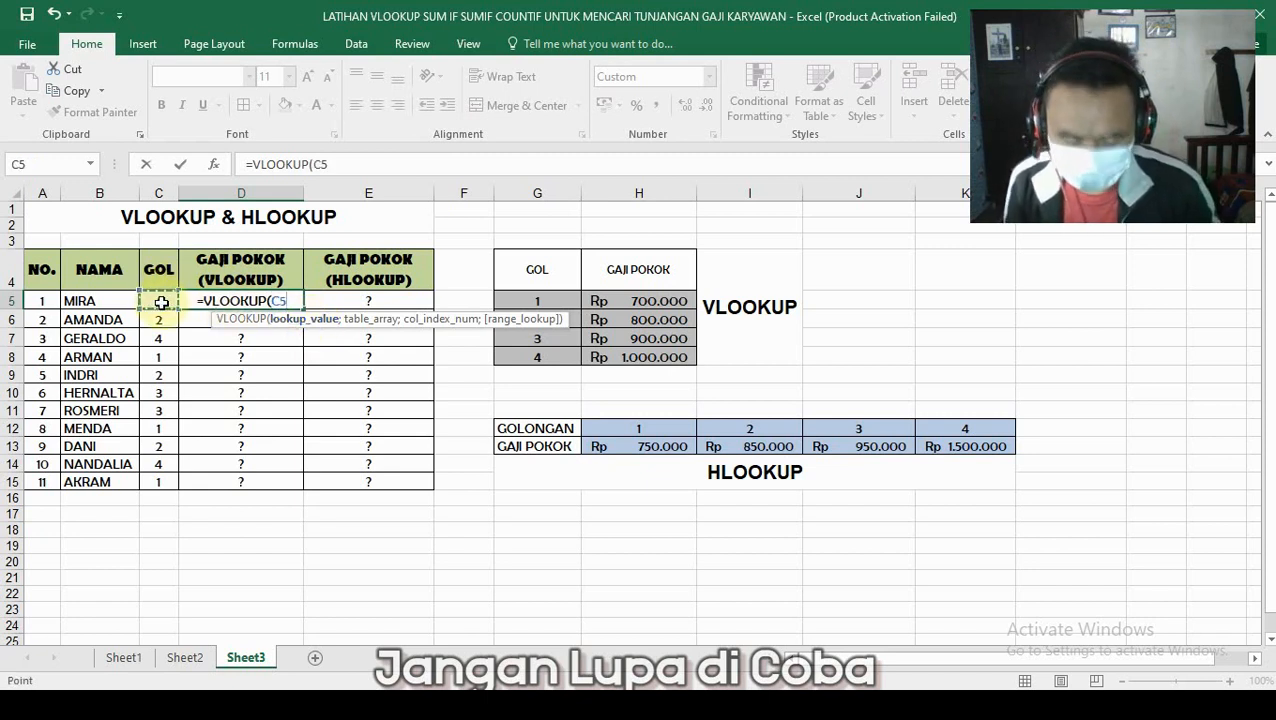
{"action": "type", "text": ";"}
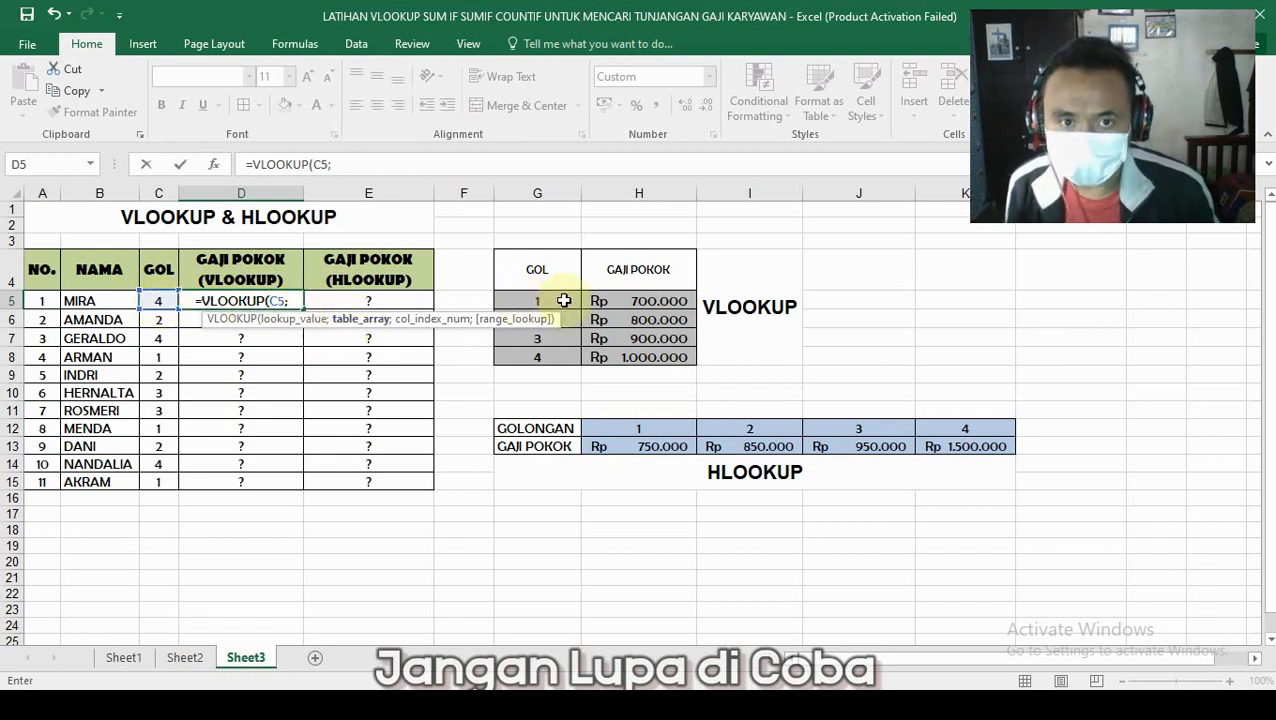
{"action": "left_click_drag", "start_coordinate": [530, 300], "coordinate": [669, 362]}
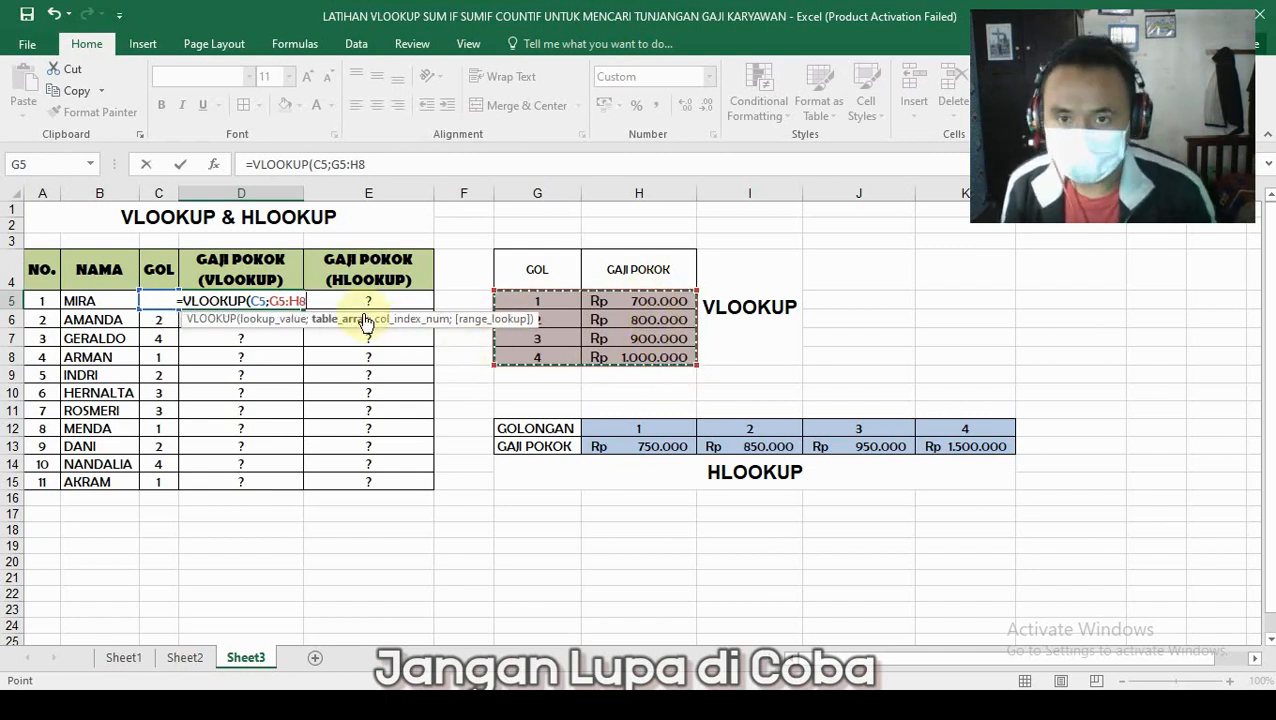
{"action": "type", "text": ";"}
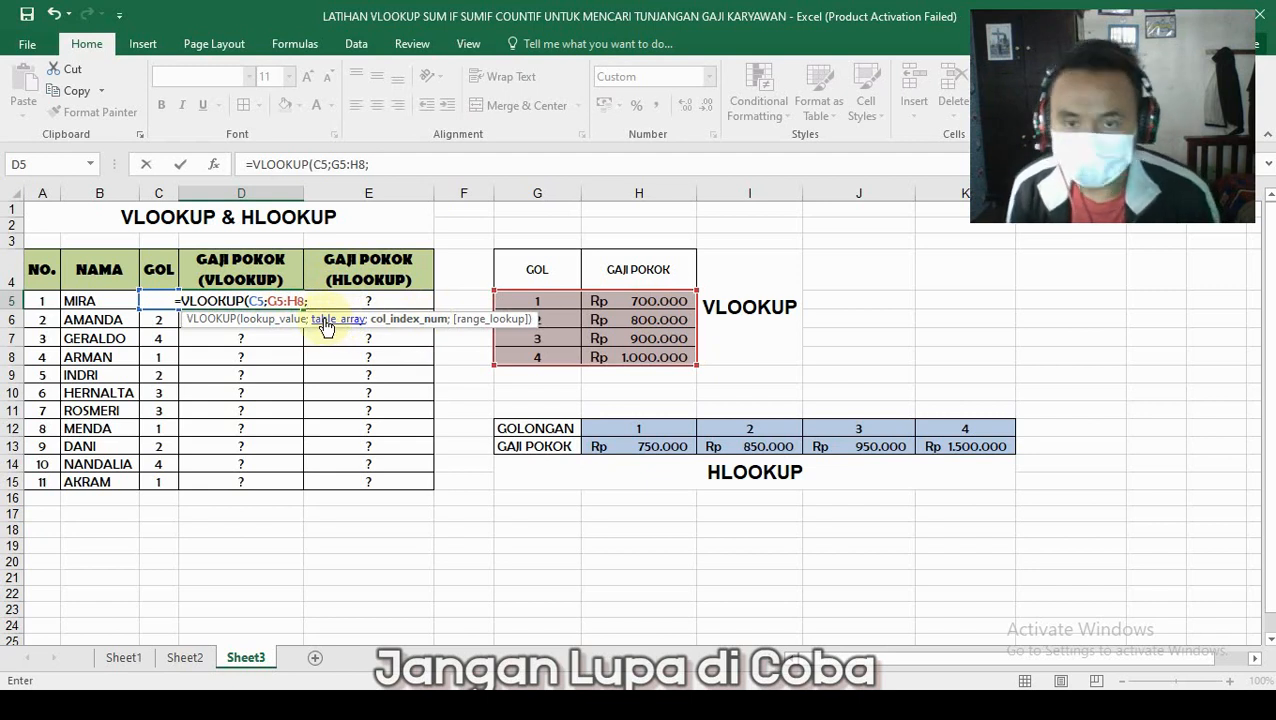
{"action": "key", "text": "BackSpace"}
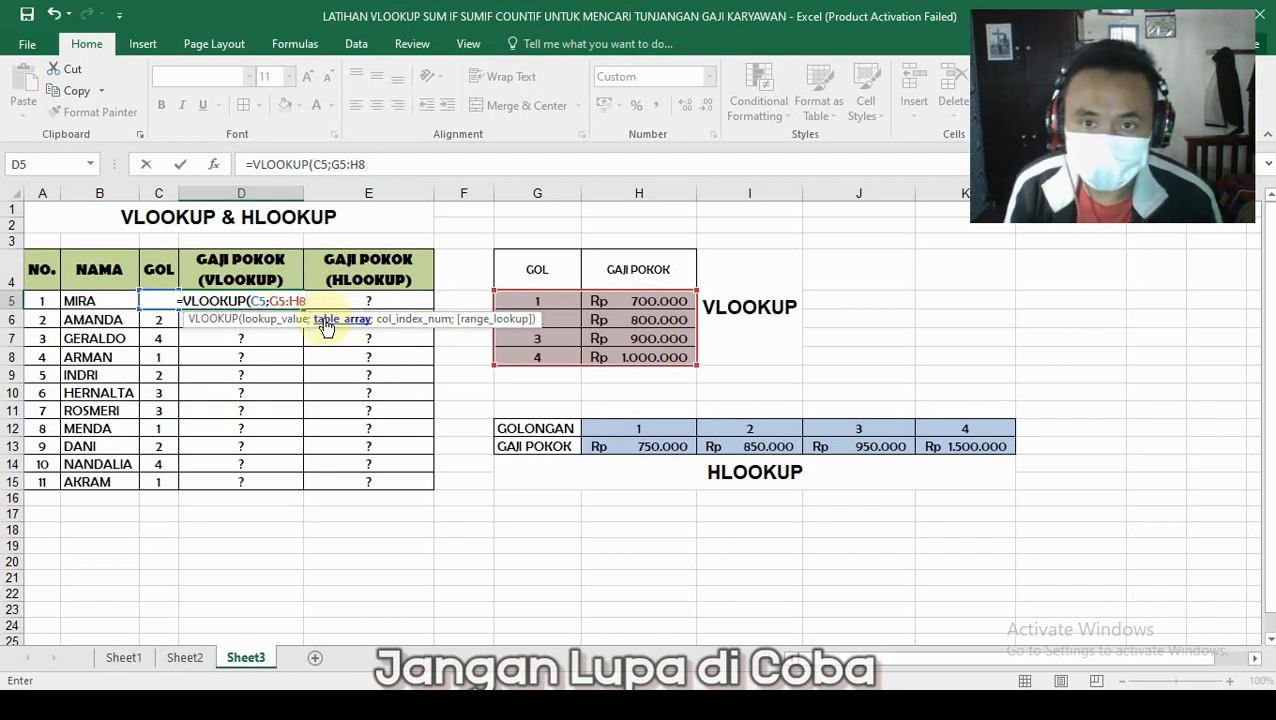
{"action": "key", "text": "F4"}
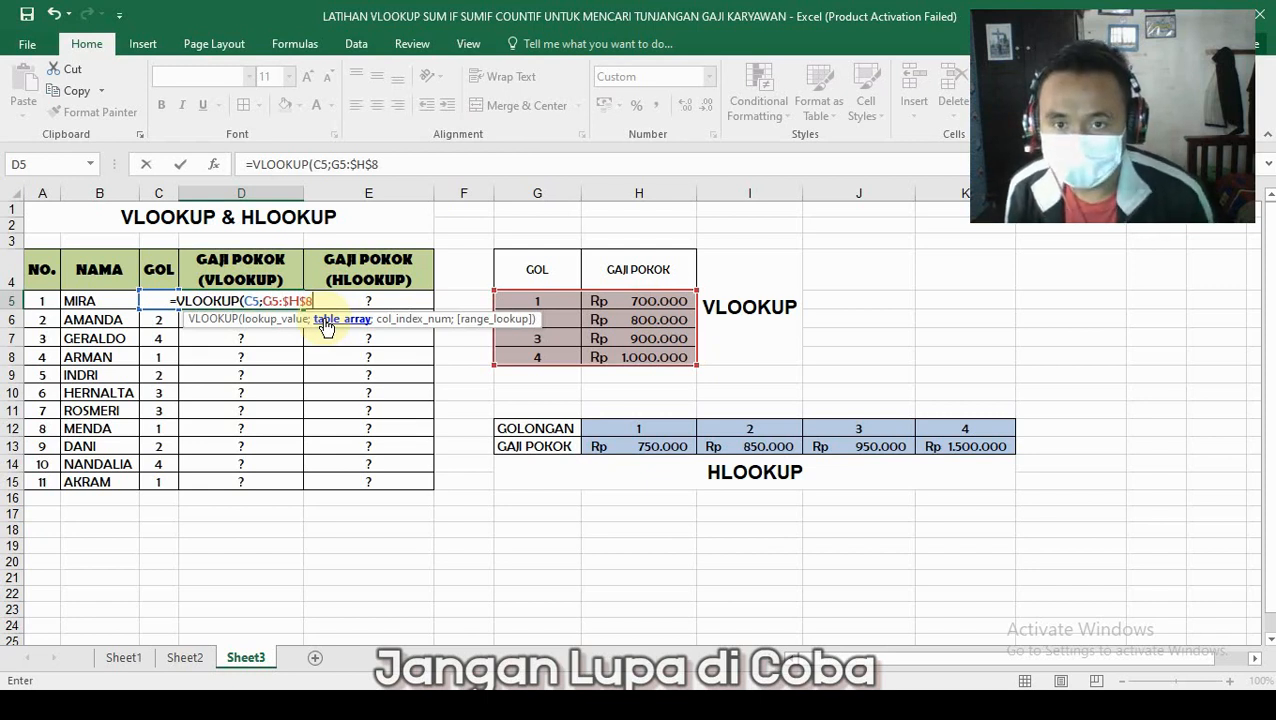
{"action": "key", "text": "BackSpace"}
{"action": "key", "text": "BackSpace"}
{"action": "key", "text": "BackSpace"}
{"action": "key", "text": "BackSpace"}
{"action": "key", "text": "BackSpace"}
{"action": "key", "text": "BackSpace"}
{"action": "key", "text": "BackSpace"}
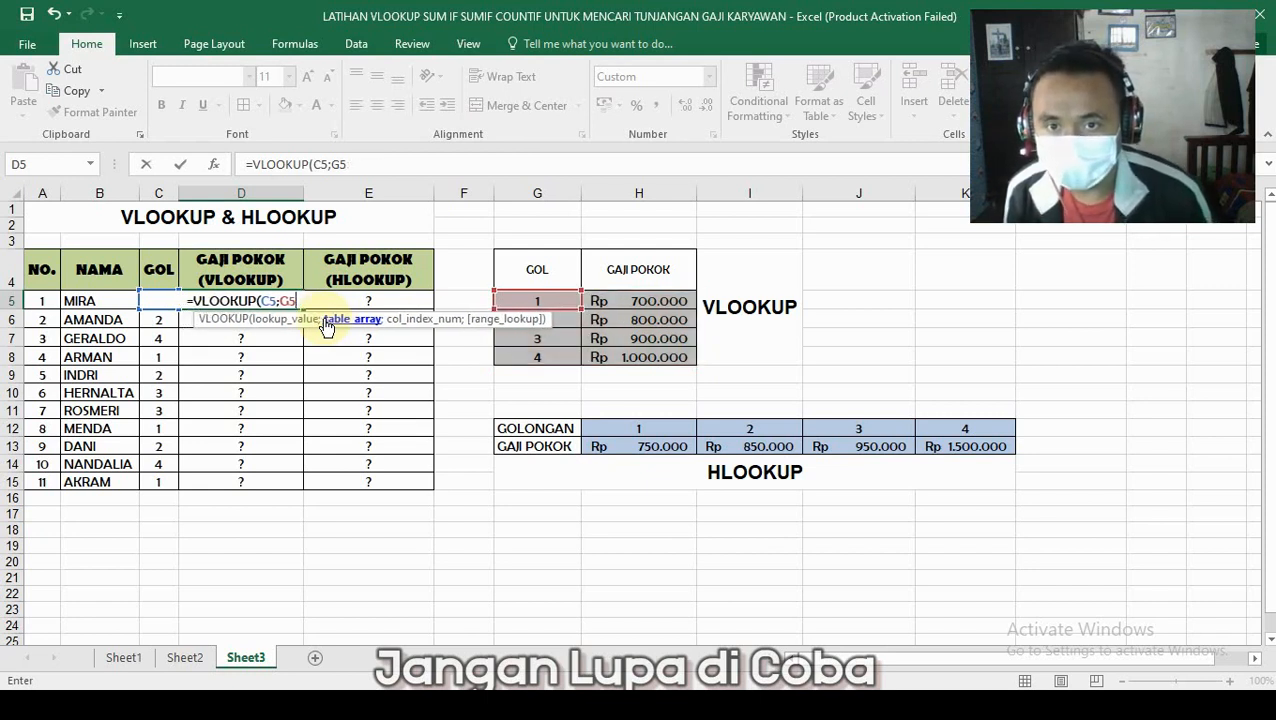
Complete the VLOOKUP formula in D5 with the absolute table range $G$5:$H$8 and column index 2
{"action": "left_click", "coordinate": [556, 301]}
{"action": "left_click_drag", "start_coordinate": [572, 301], "coordinate": [670, 350]}
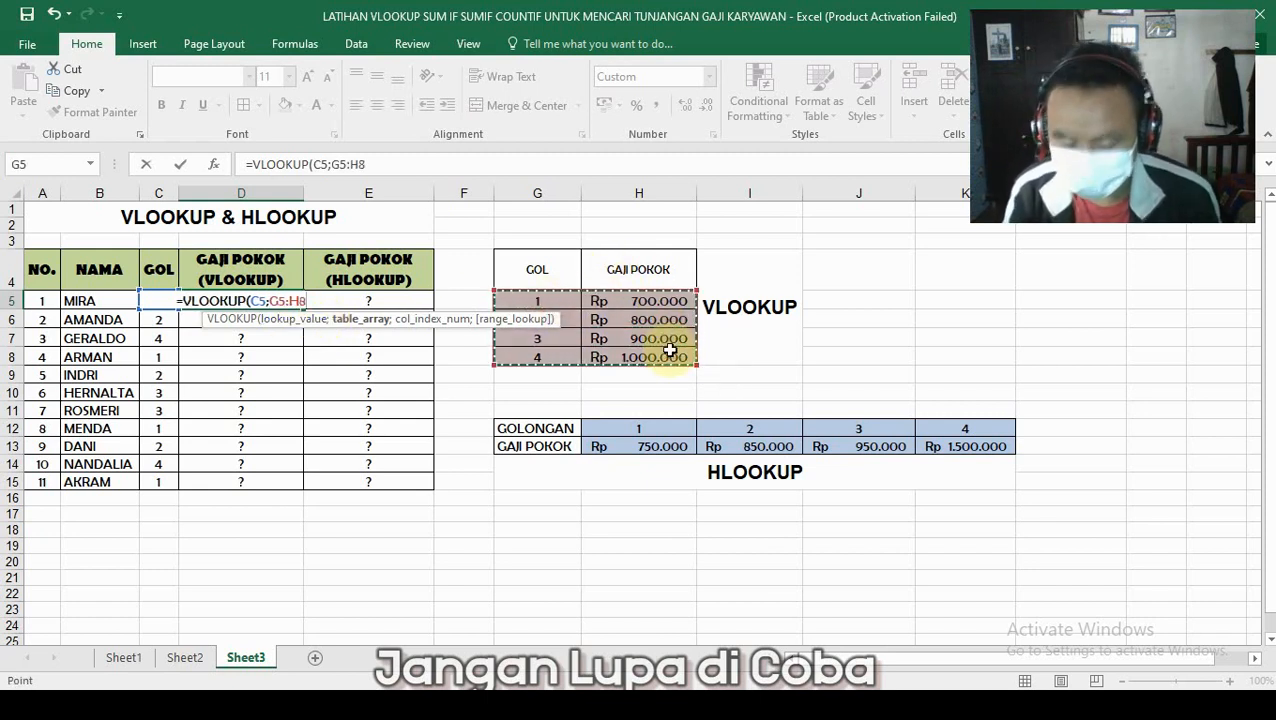
{"action": "key", "text": "F4"}
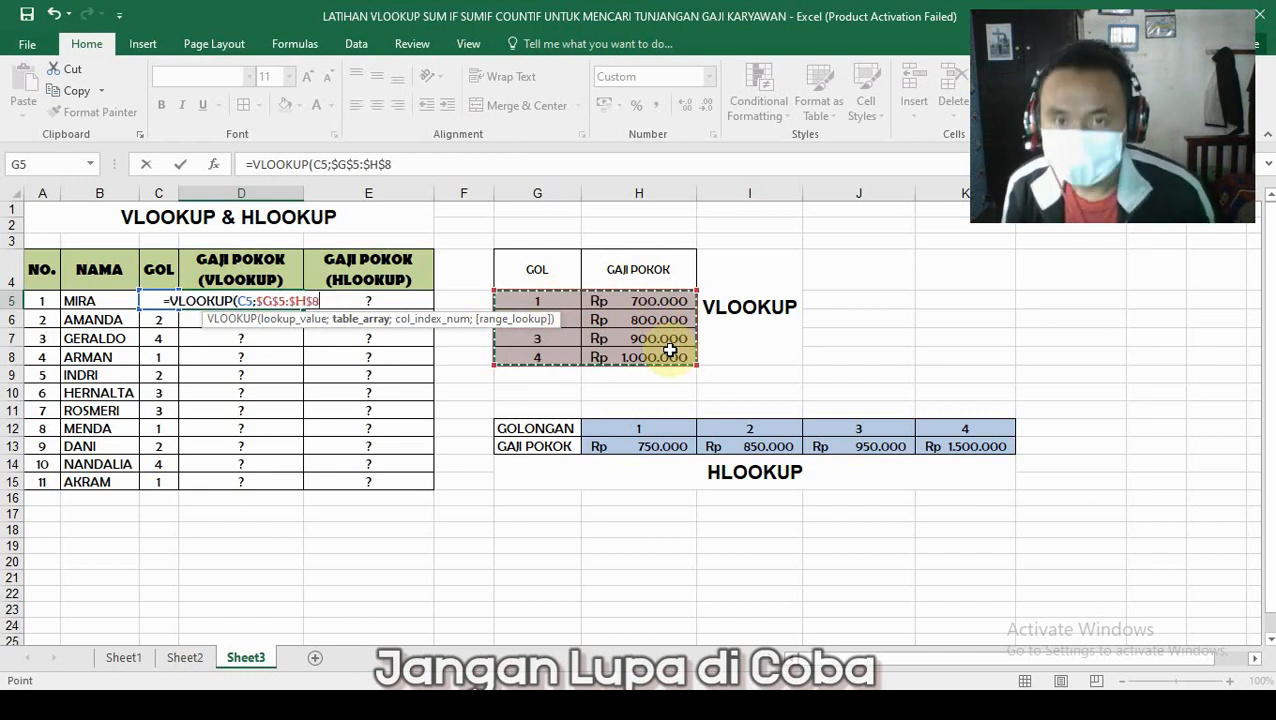
{"action": "type", "text": ";"}
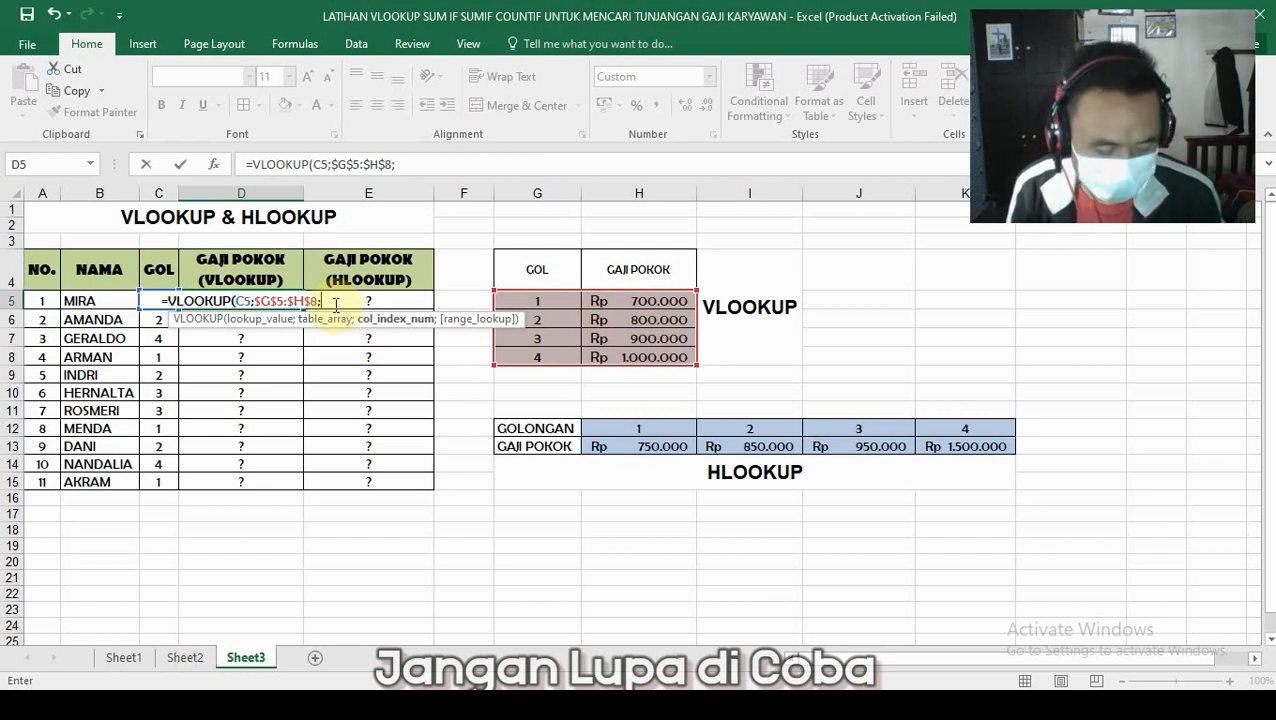
{"action": "type", "text": "2"}
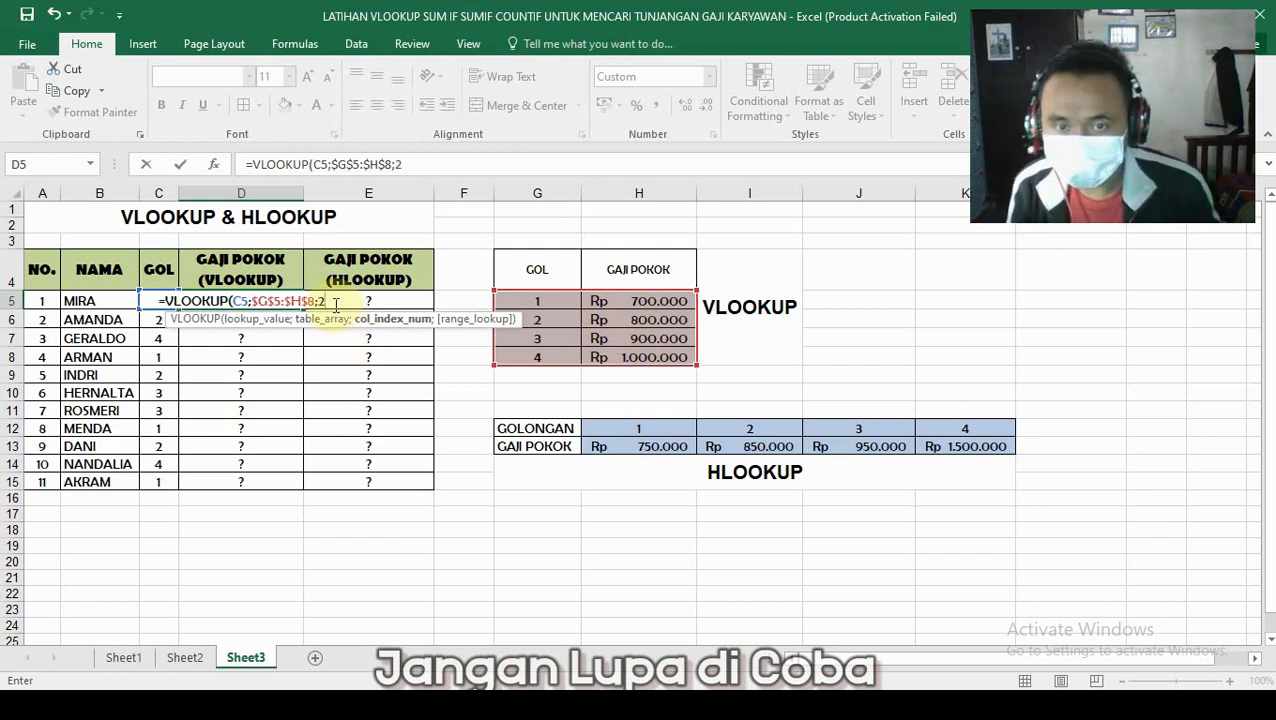
{"action": "type", "text": ")"}
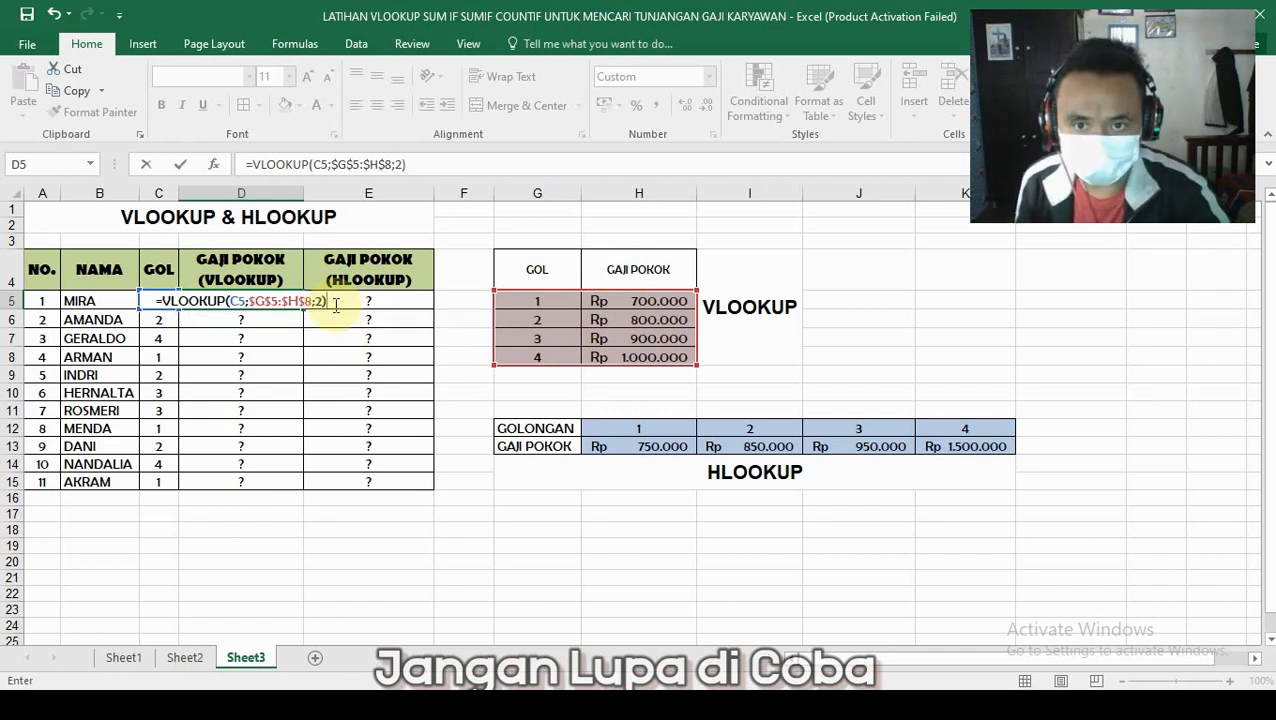
{"action": "key", "text": "Return"}
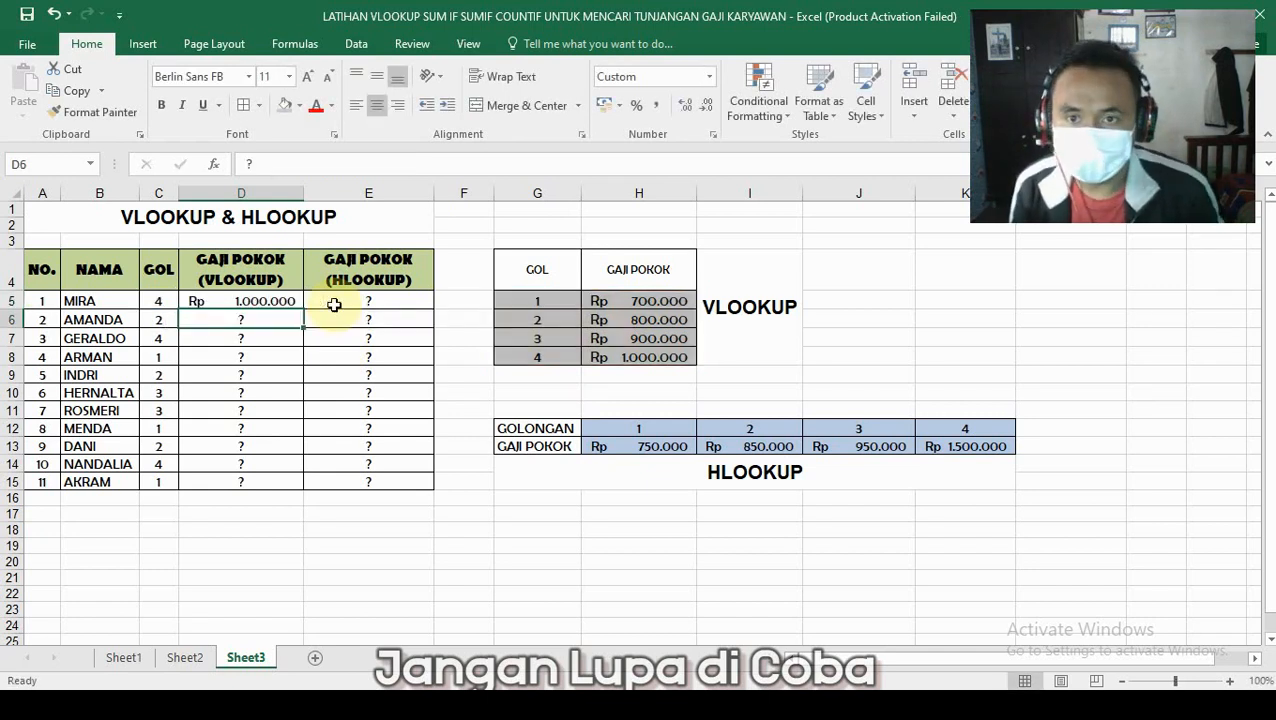
Examine the absolute table range in D5's VLOOKUP formula
{"action": "left_click", "coordinate": [272, 302]}
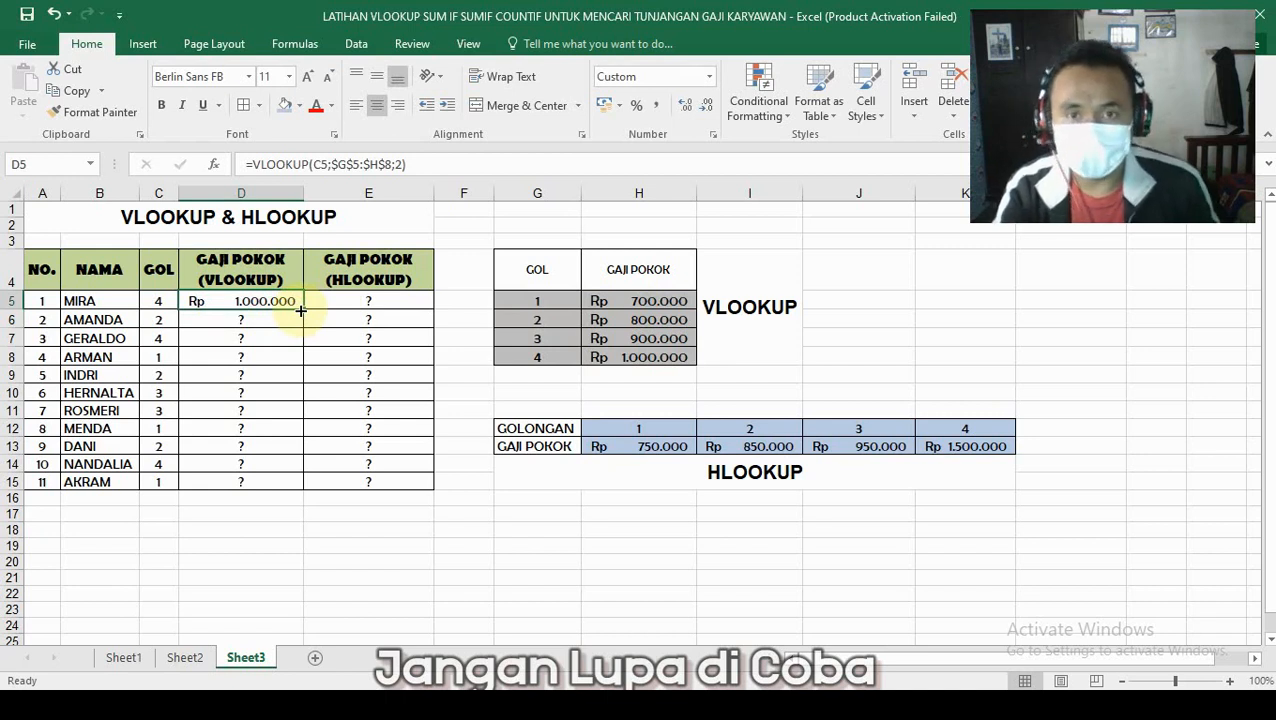
{"action": "left_click", "coordinate": [384, 164]}
{"action": "left_click_drag", "start_coordinate": [366, 170], "coordinate": [331, 166]}
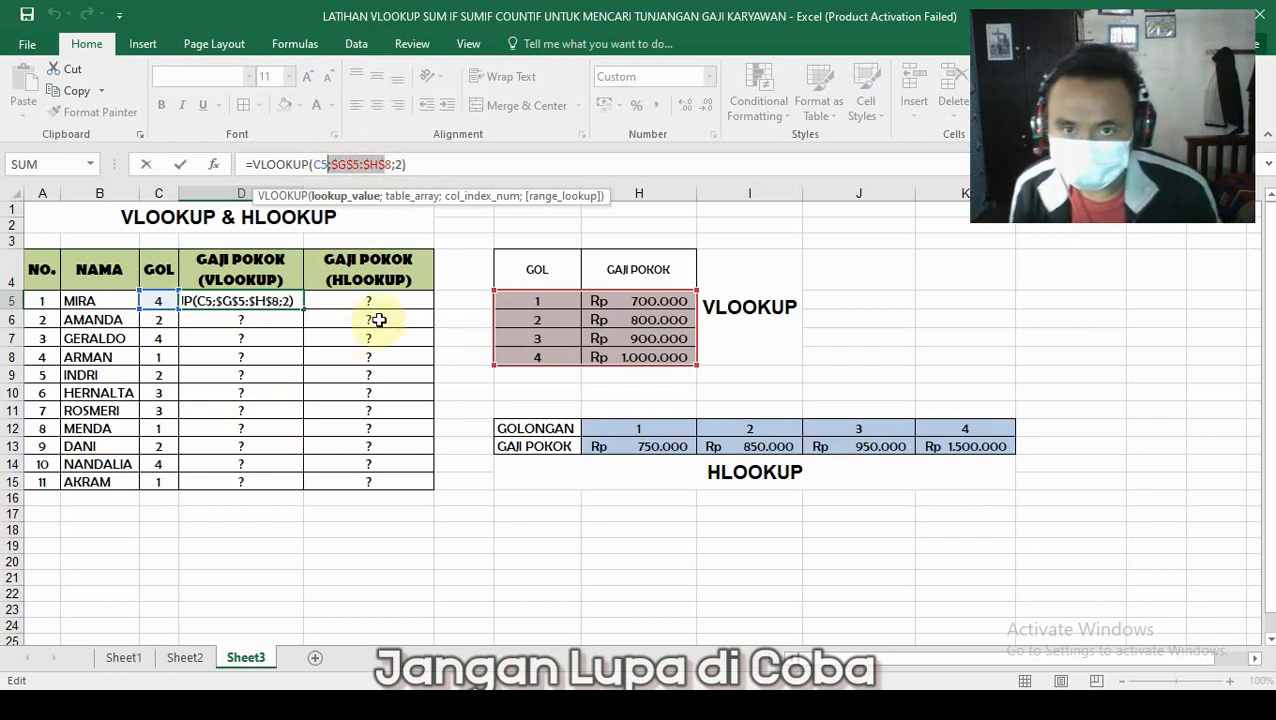
Undo the VLOOKUP formula entry in D5 back to its original question mark placeholder
{"action": "left_click", "coordinate": [450, 287]}
{"action": "key", "text": "ctrl+z"}
{"action": "key", "text": "ctrl+z"}
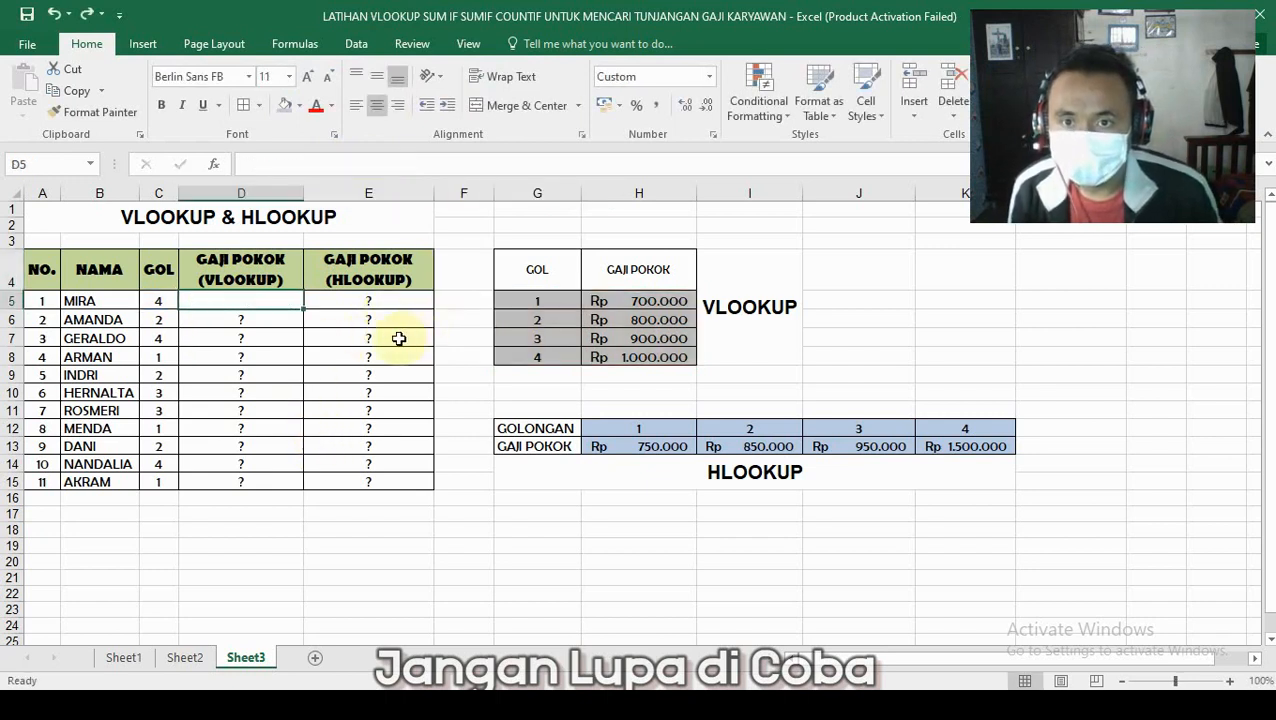
{"action": "key", "text": "ctrl+z"}
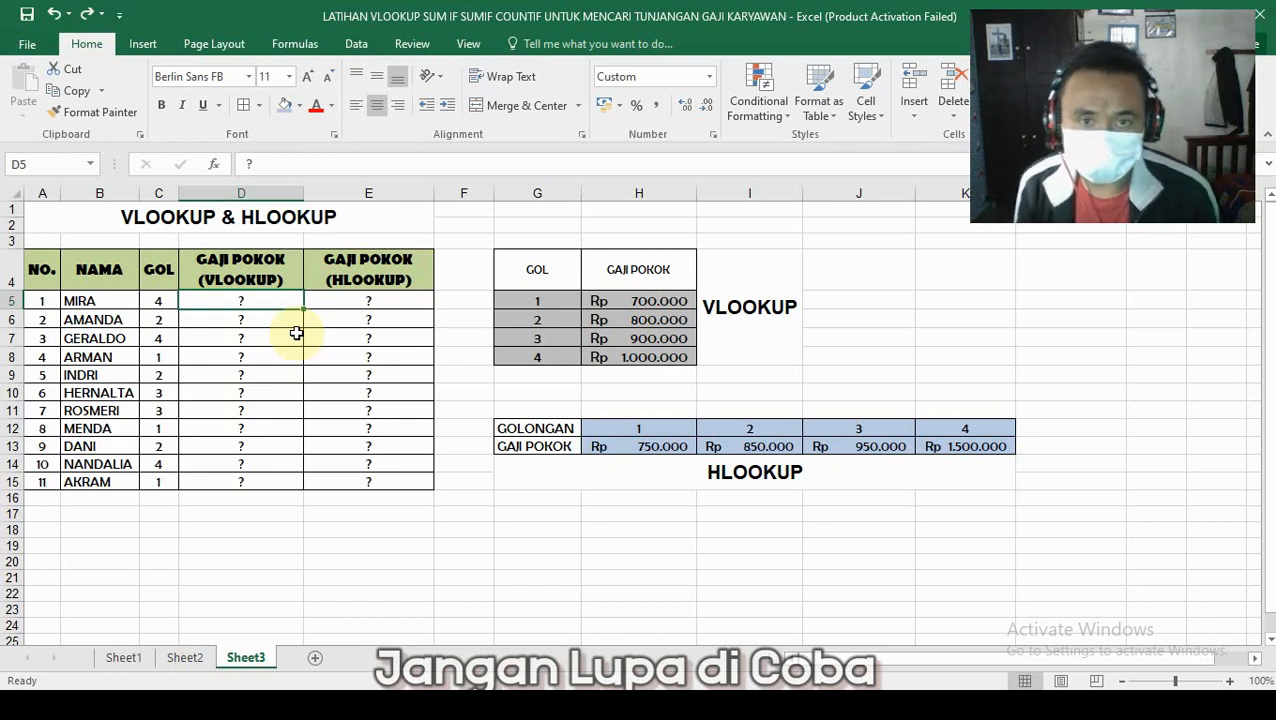
Replace the placeholder in D5 with a new VLOOKUP formula that uses C5 as the lookup value
{"action": "left_click_drag", "start_coordinate": [527, 302], "coordinate": [640, 354]}
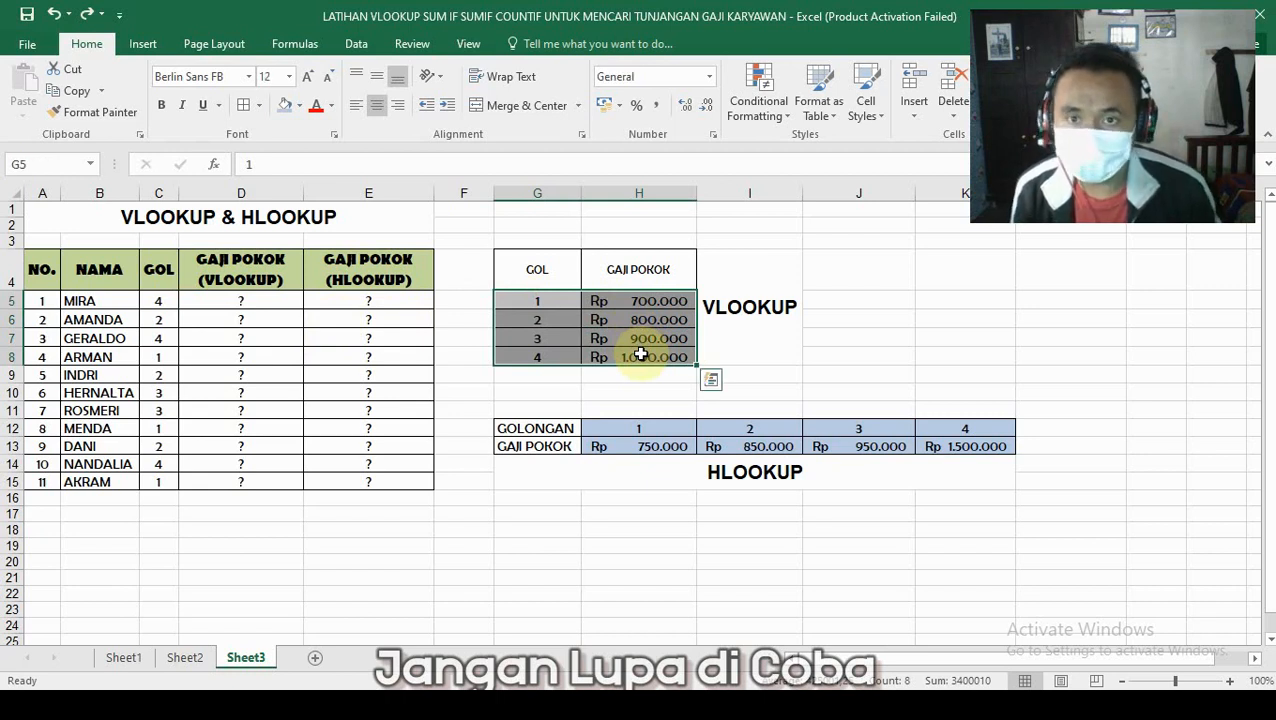
{"action": "left_click", "coordinate": [259, 305]}
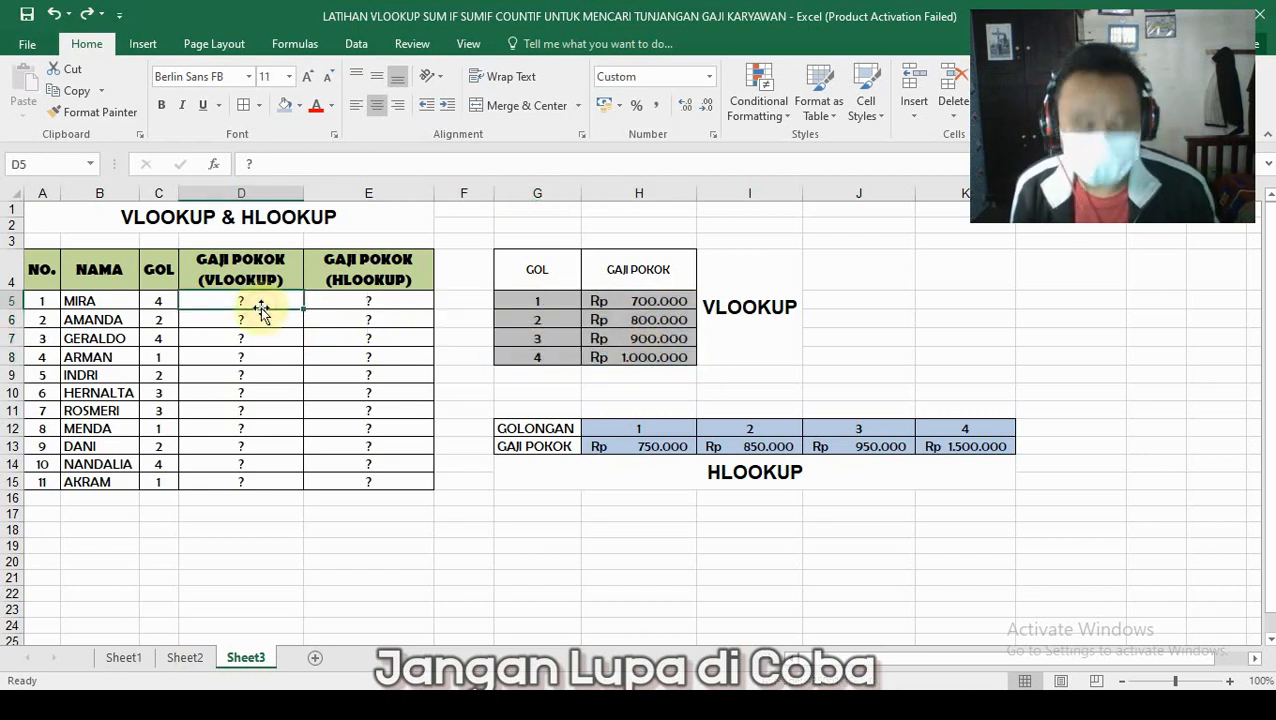
{"action": "key", "text": "Delete"}
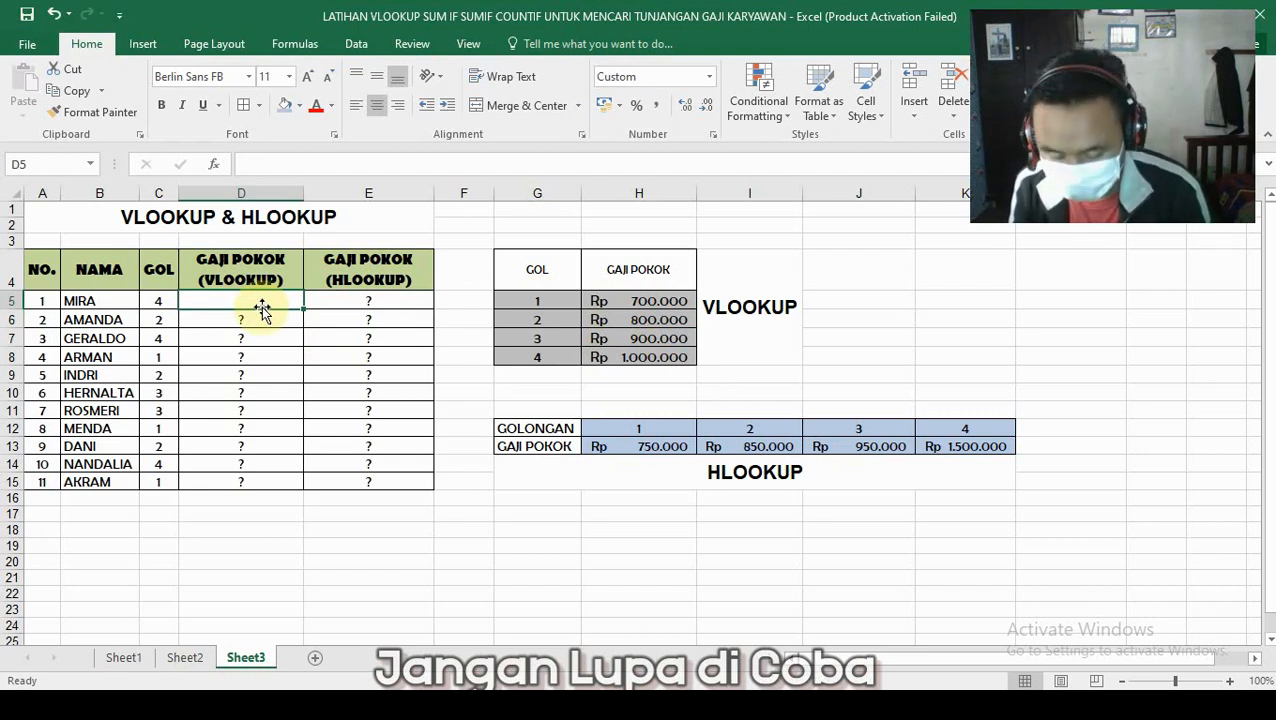
{"action": "type", "text": "+"}
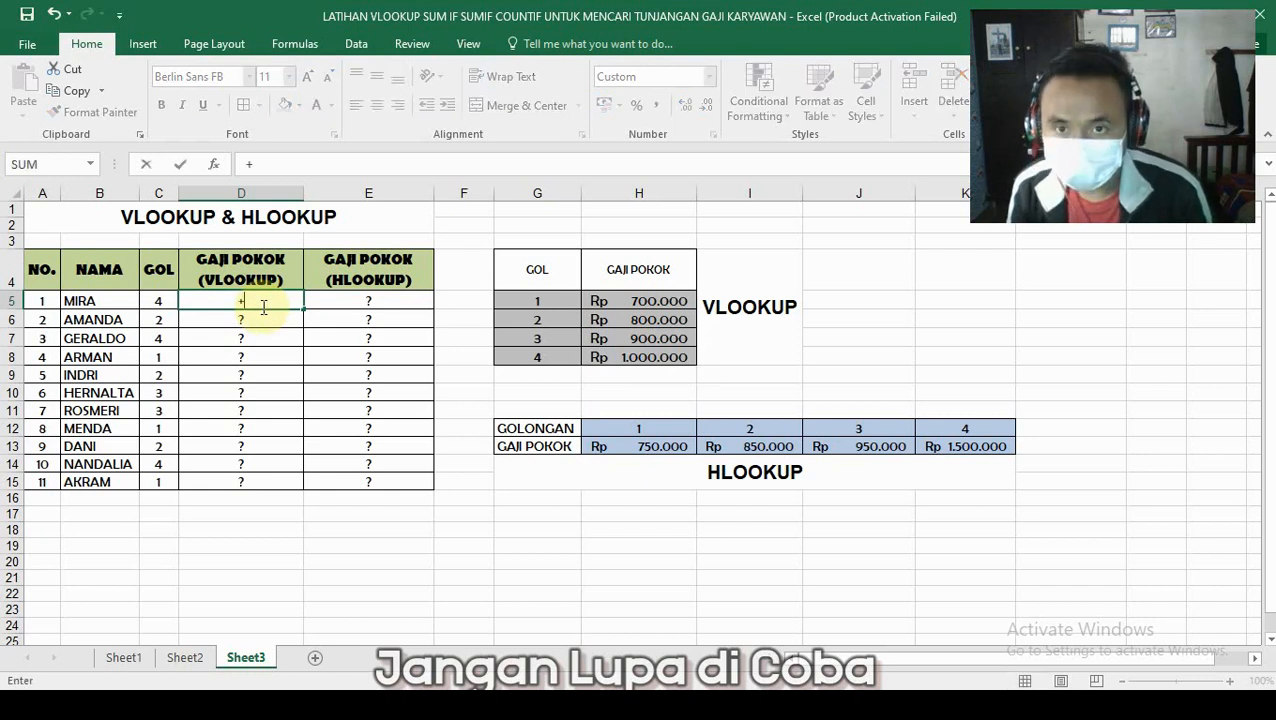
{"action": "key", "text": "BackSpace"}
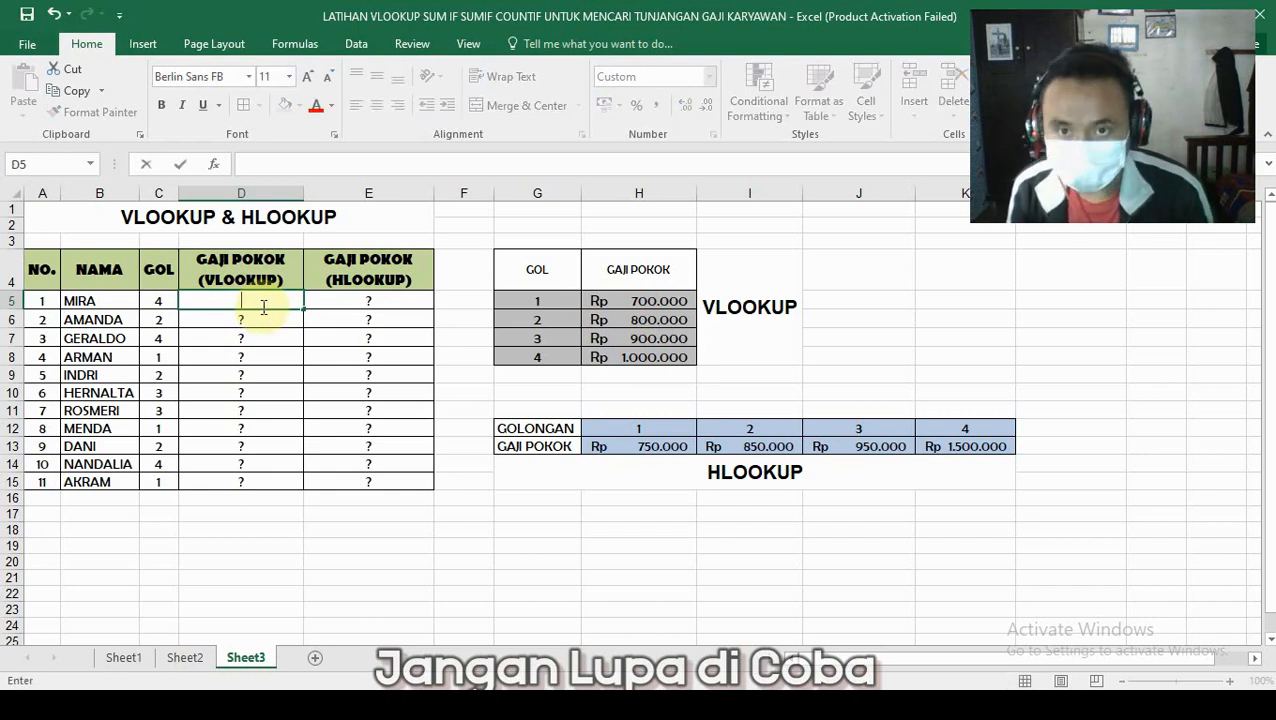
{"action": "type", "text": "=VLO"}
{"action": "type", "text": "OK"}
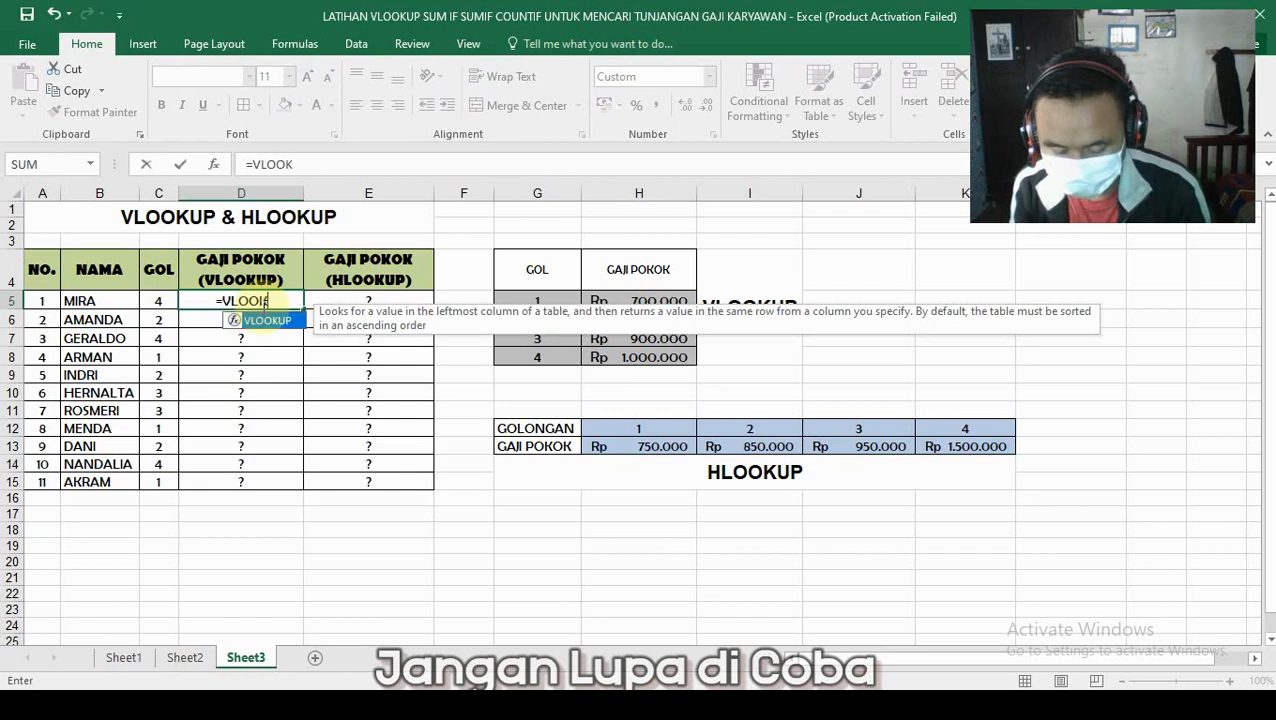
{"action": "type", "text": "UP("}
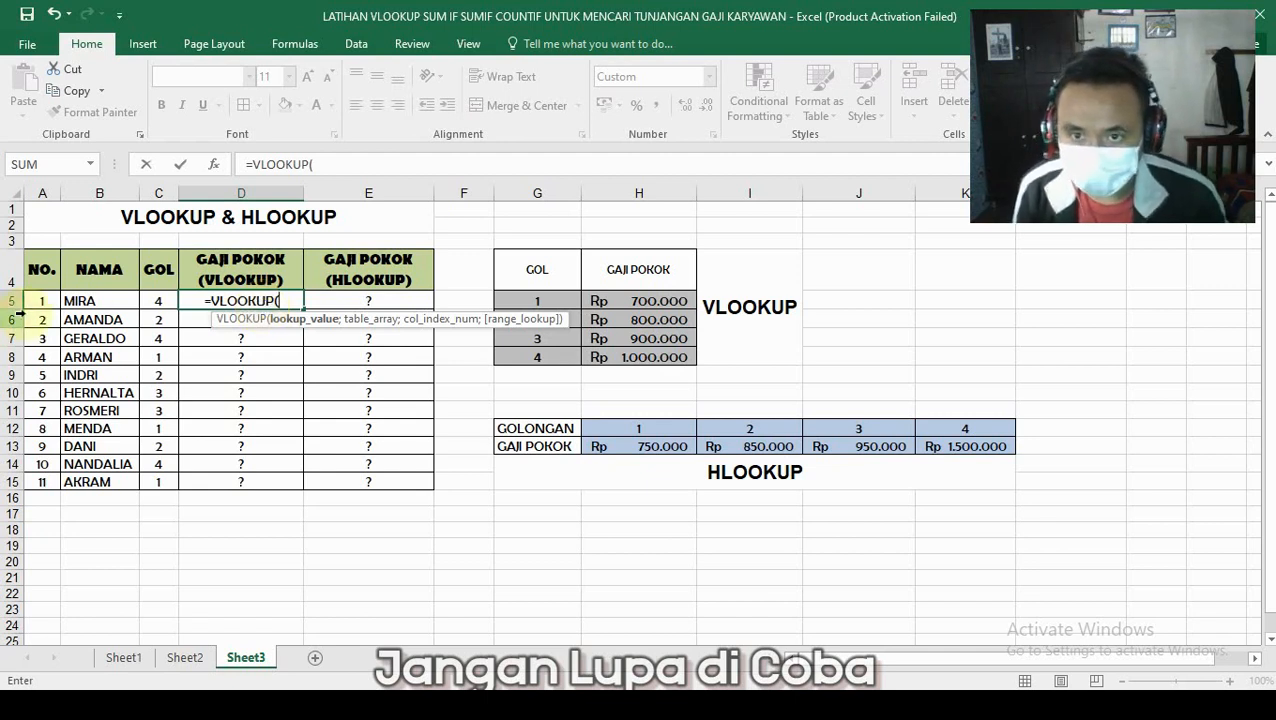
{"action": "left_click", "coordinate": [156, 303]}
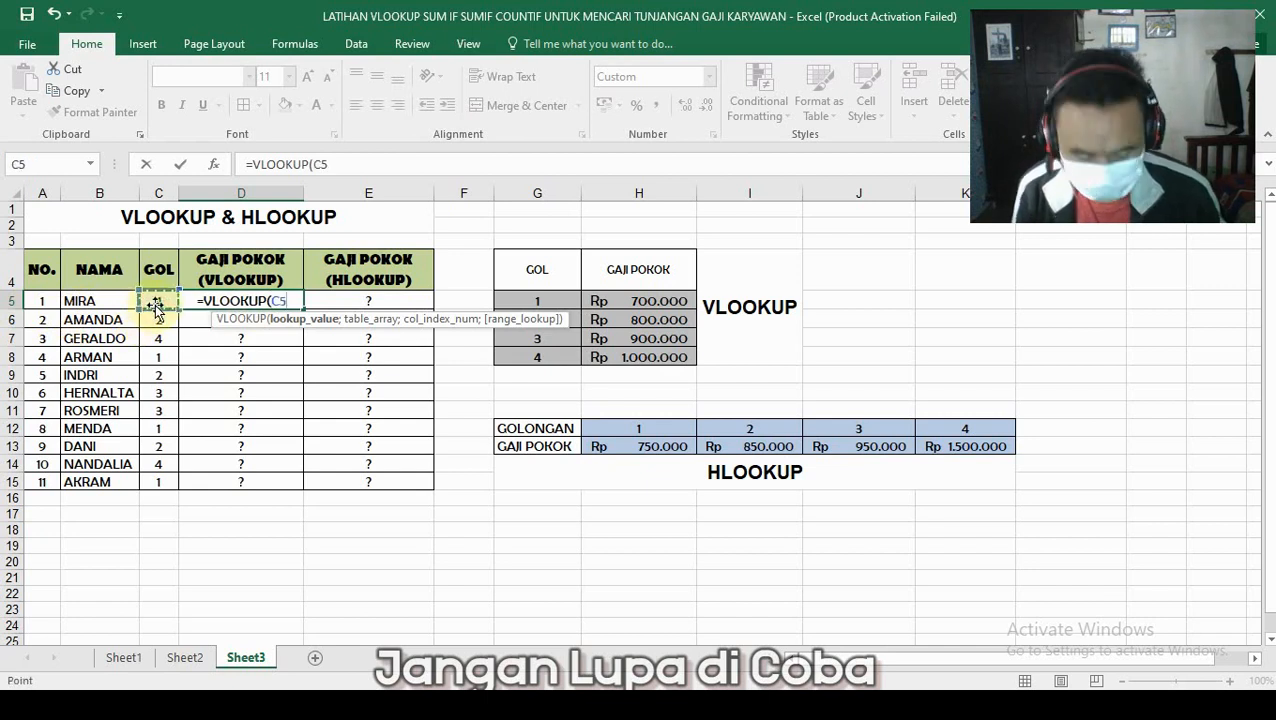
{"action": "type", "text": ";"}
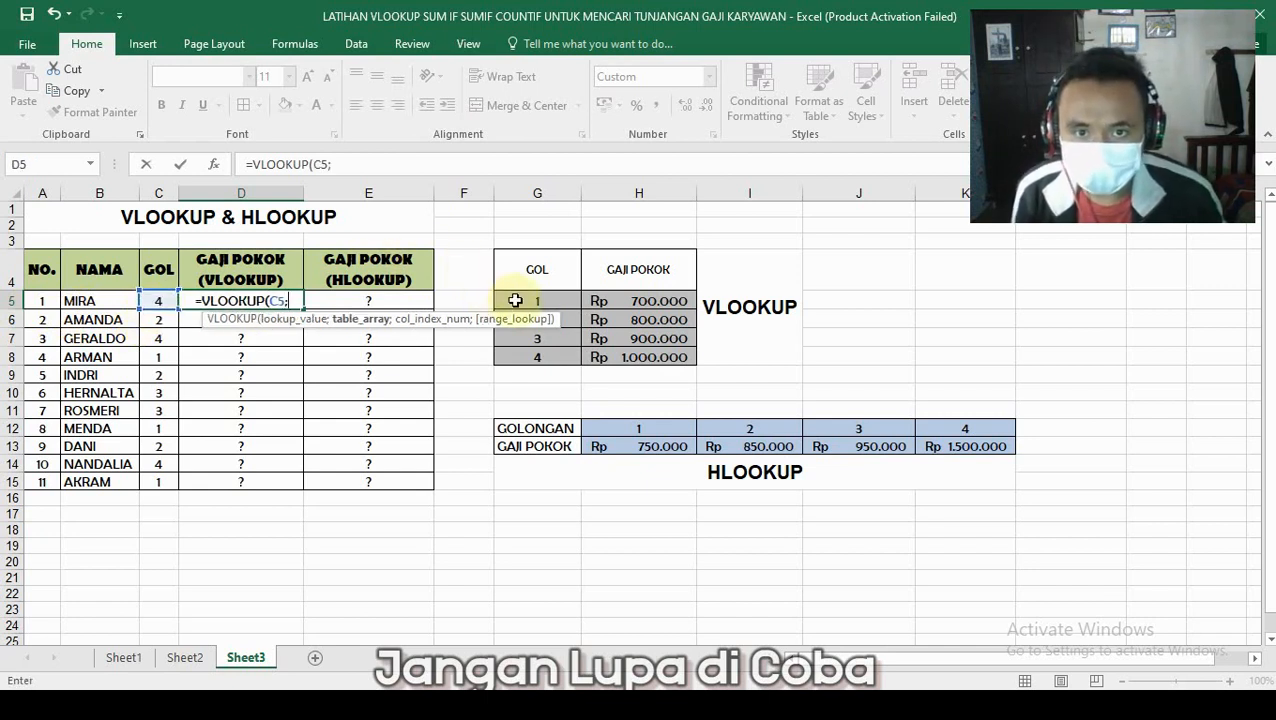
Complete the D5 formula with the relative table range G5:H8 and column index 2, and fill it down to D11
{"action": "left_click_drag", "start_coordinate": [518, 300], "coordinate": [624, 352]}
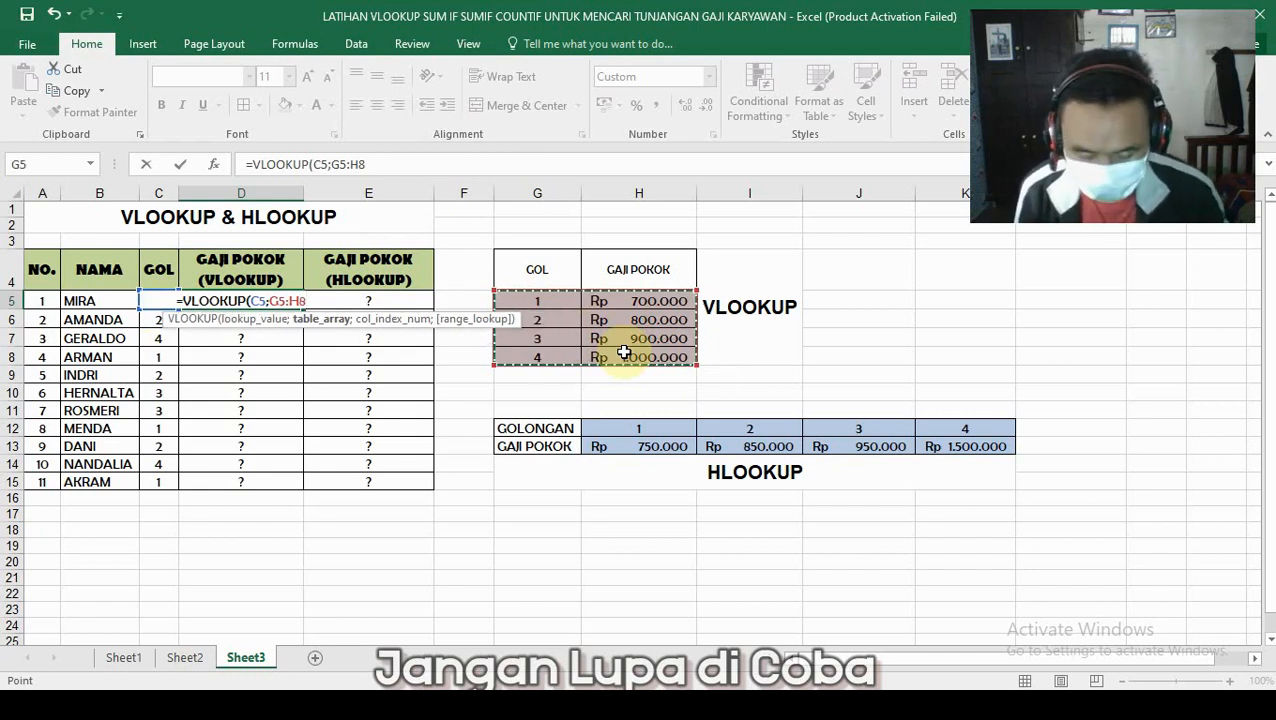
{"action": "type", "text": ";2)"}
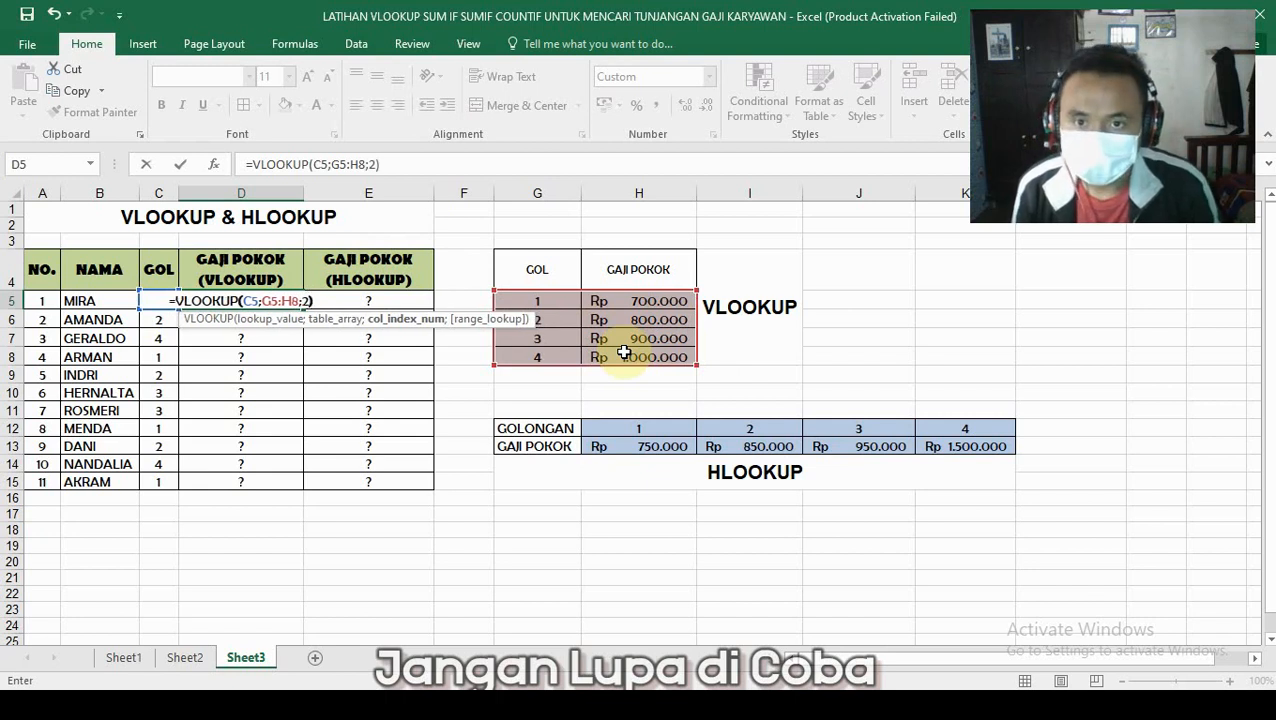
{"action": "key", "text": "Return"}
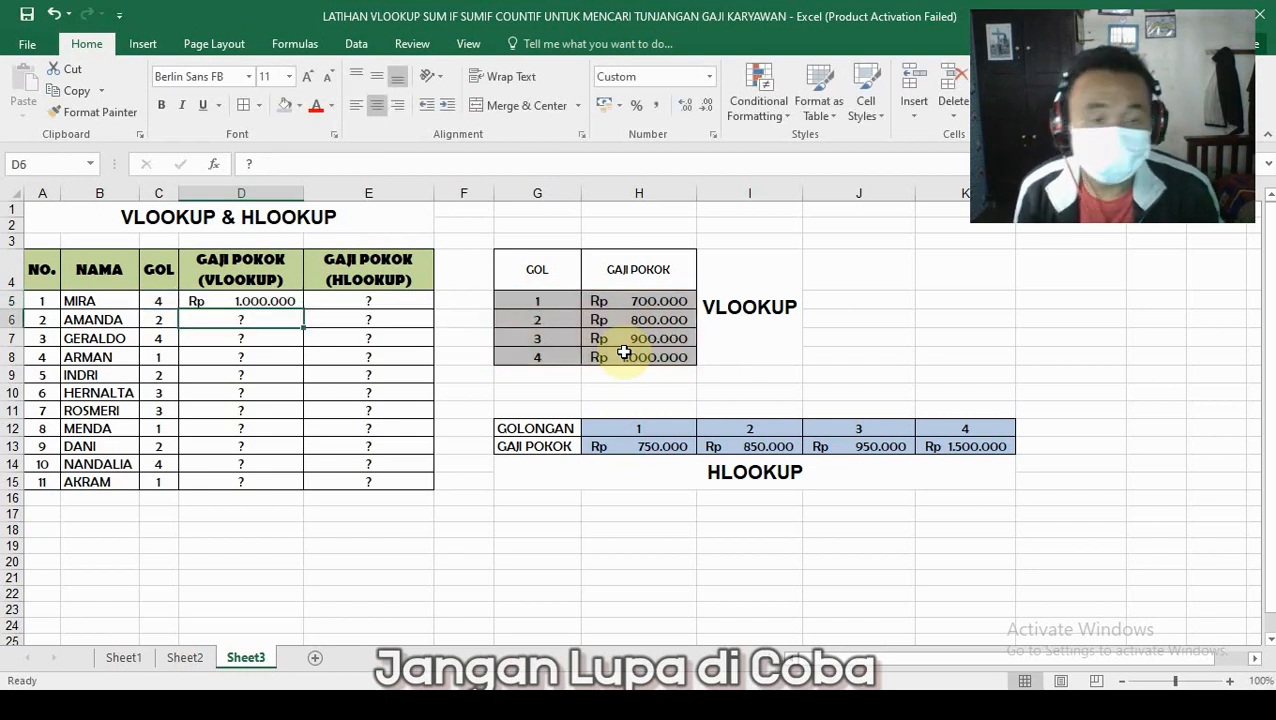
{"action": "left_click", "coordinate": [287, 301]}
{"action": "left_click_drag", "start_coordinate": [306, 310], "coordinate": [302, 412]}
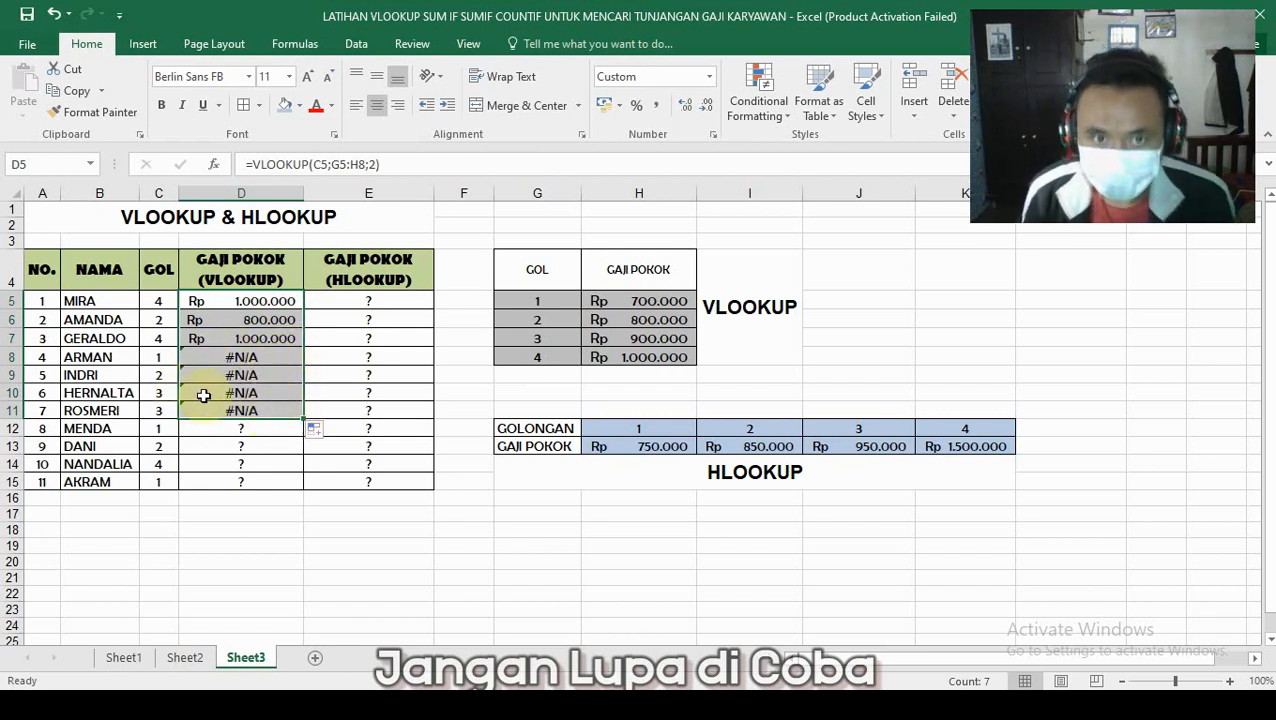
Compare the table ranges in the D5 and D6 formulas with the matching cells of the vertical lookup table
{"action": "left_click", "coordinate": [271, 325]}
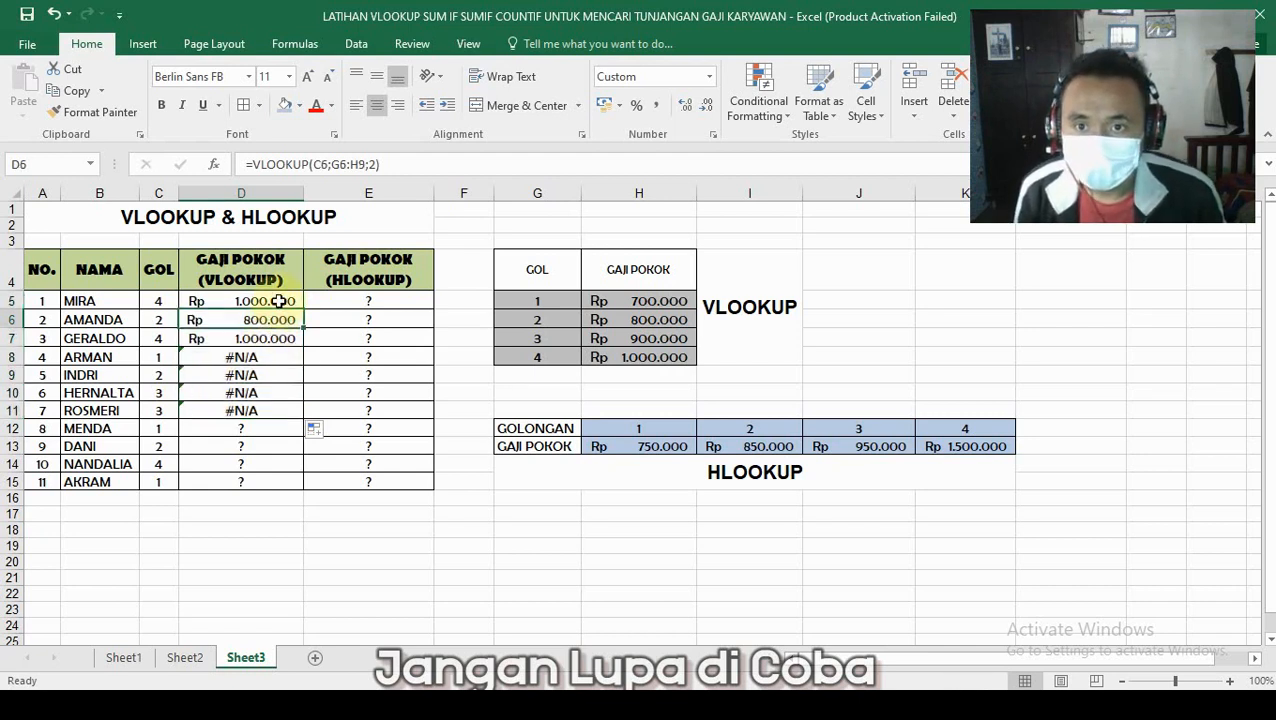
{"action": "left_click", "coordinate": [279, 301]}
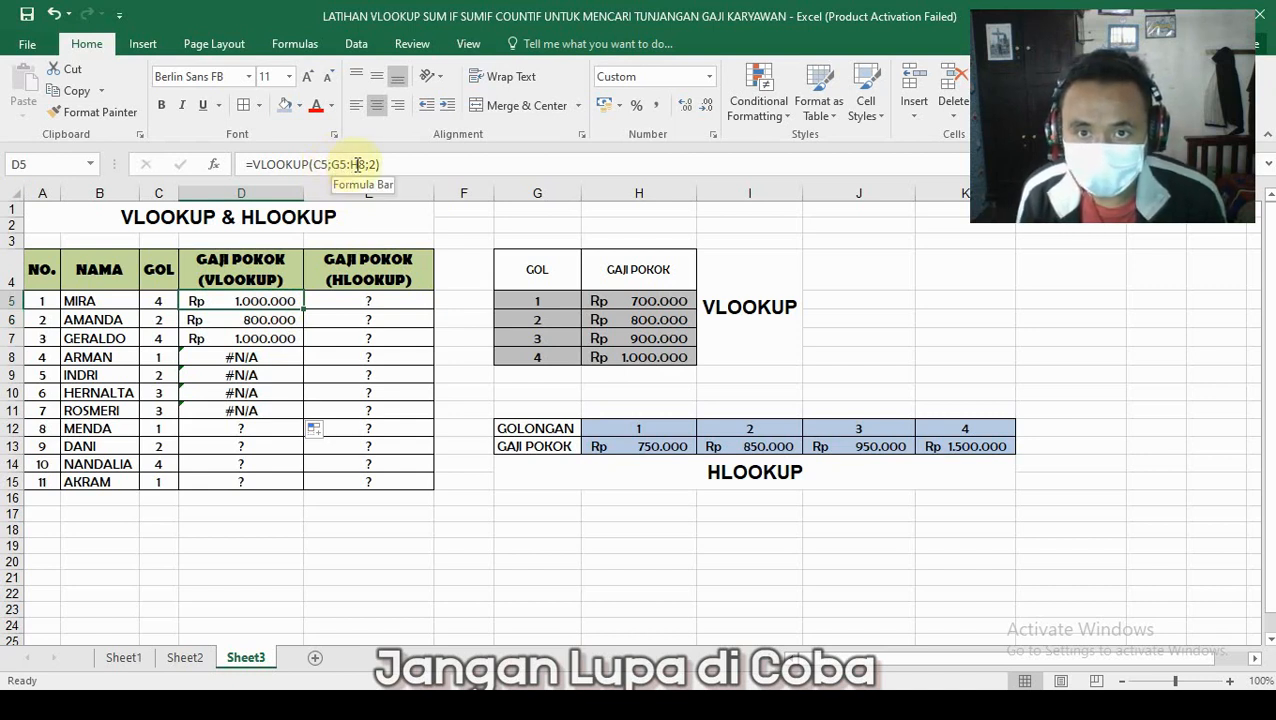
{"action": "left_click", "coordinate": [514, 301]}
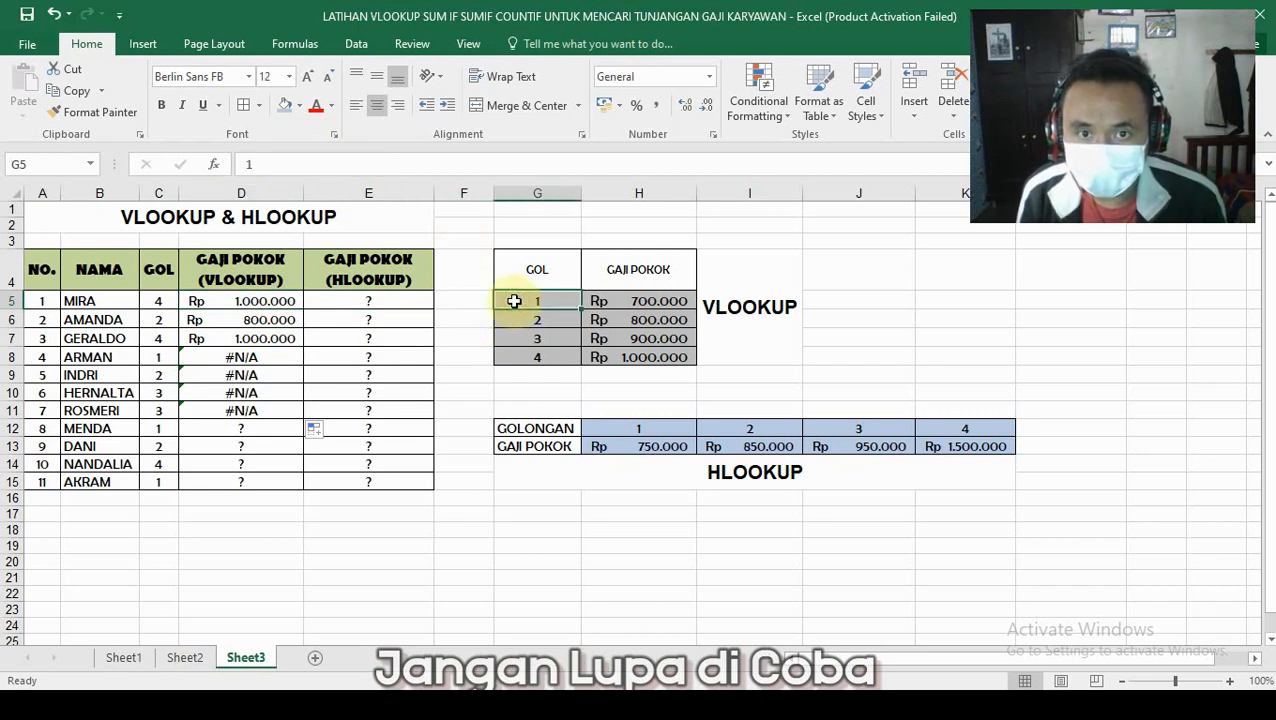
{"action": "left_click", "coordinate": [658, 364], "text": "shift"}
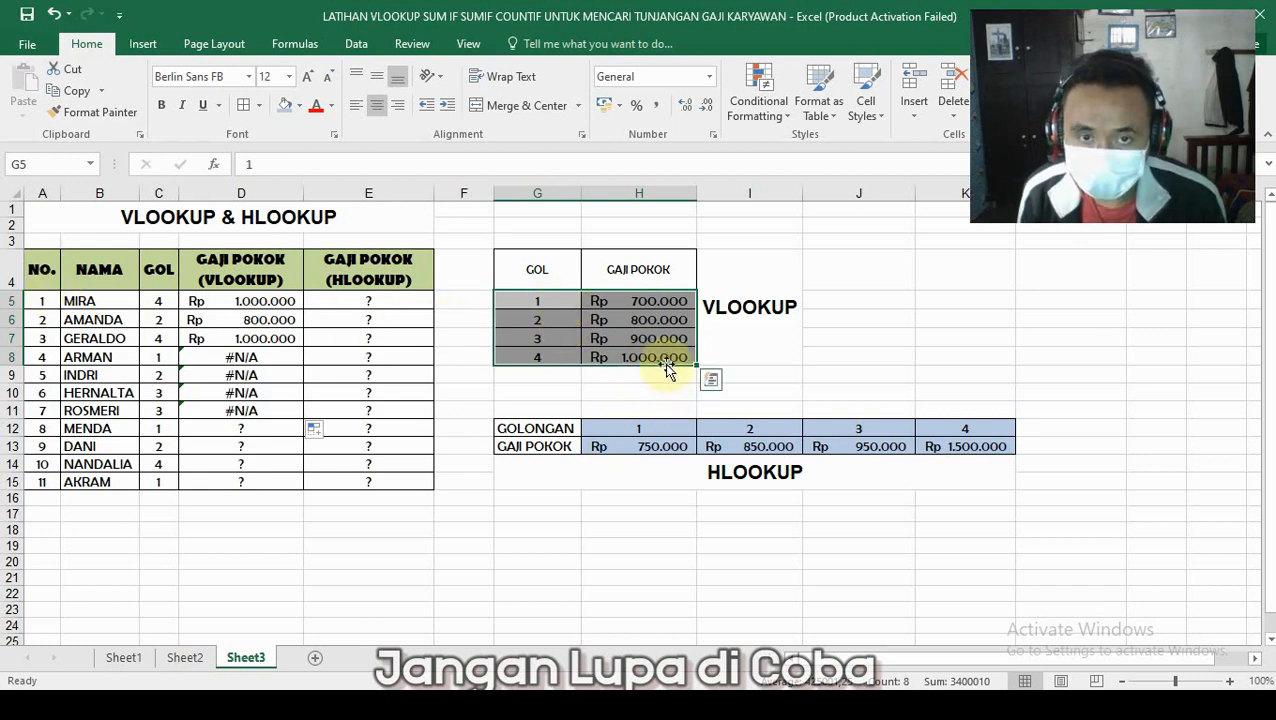
{"action": "left_click", "coordinate": [249, 321]}
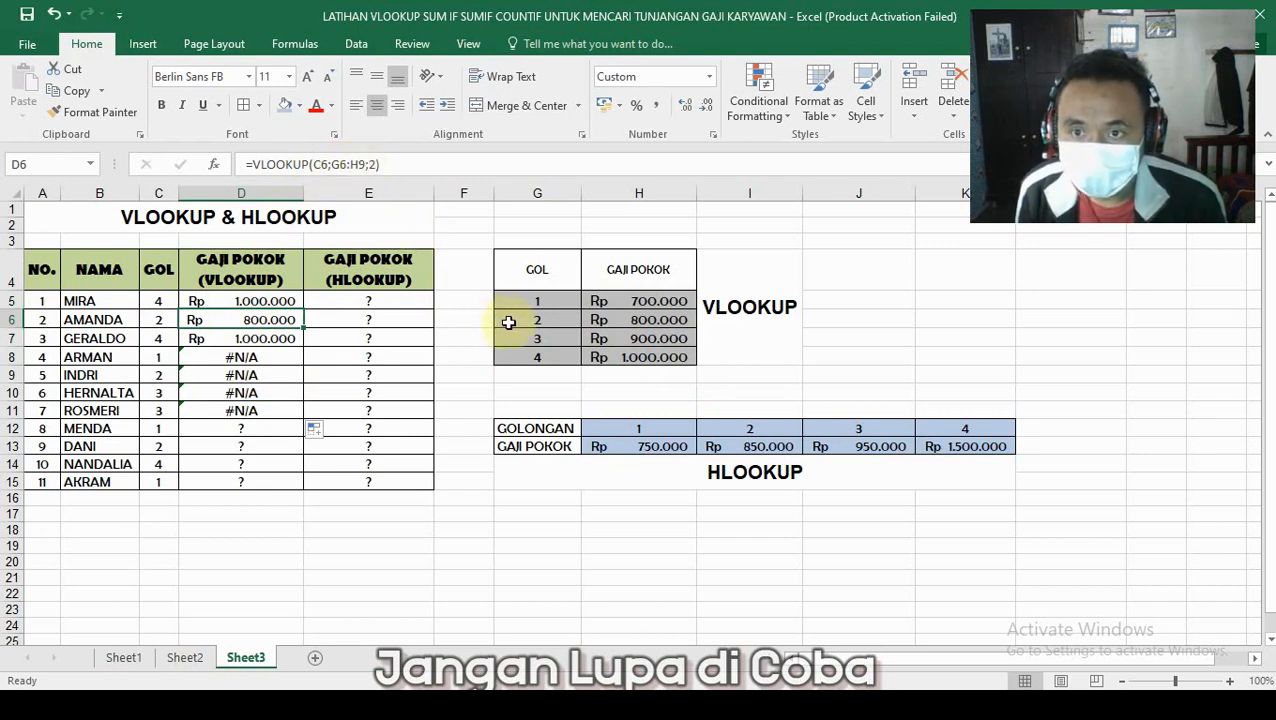
{"action": "left_click_drag", "start_coordinate": [508, 322], "coordinate": [636, 372]}
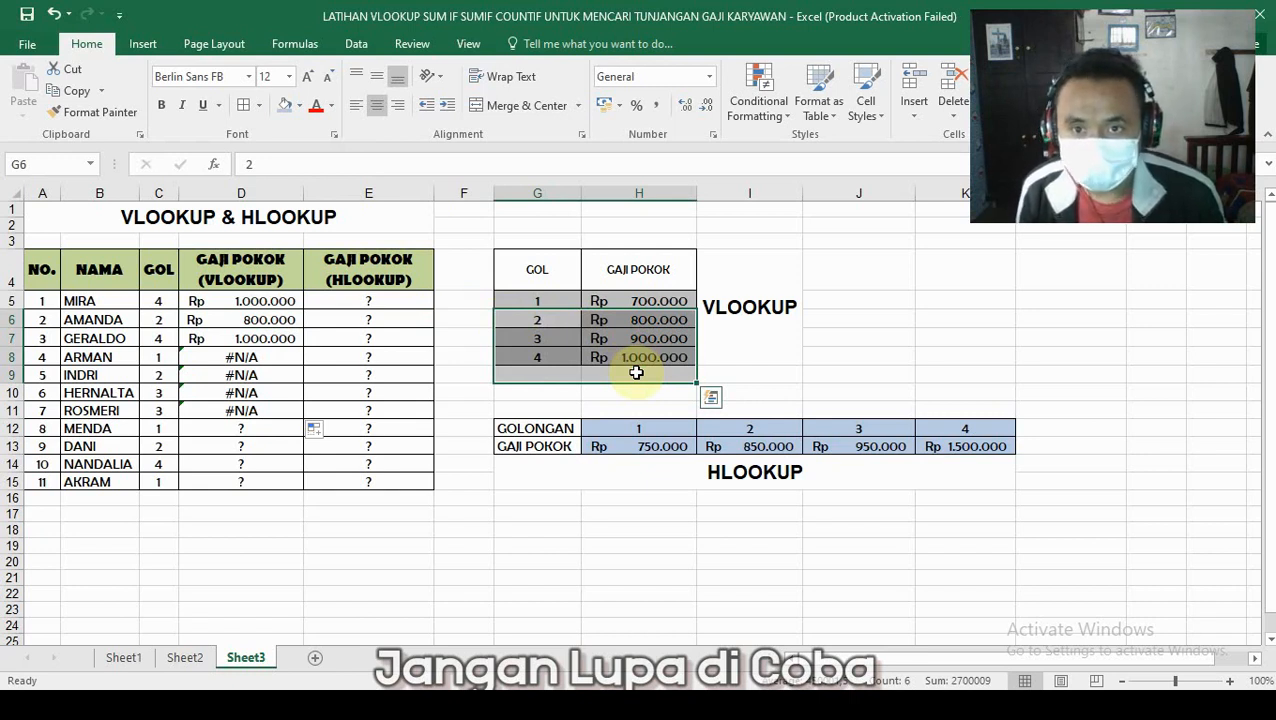
Examine the table range in D7's VLOOKUP formula and keep it as G7:H10
{"action": "left_click", "coordinate": [235, 340]}
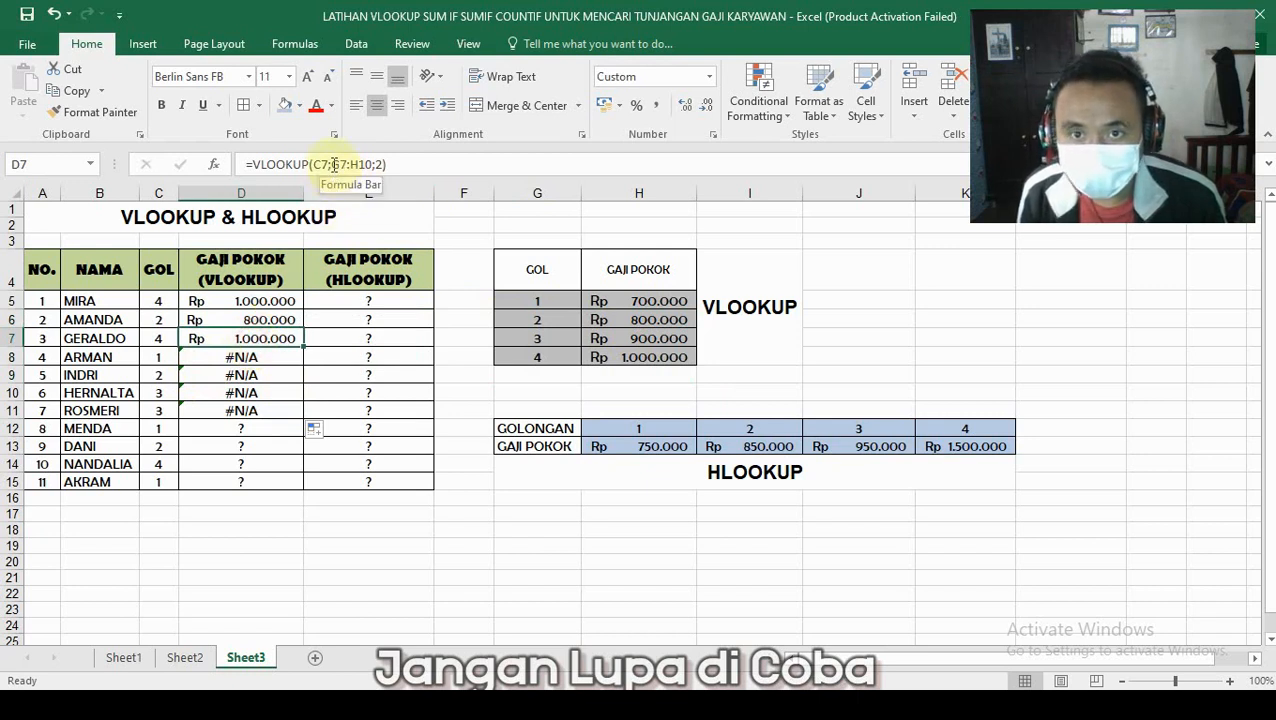
{"action": "left_click_drag", "start_coordinate": [332, 165], "coordinate": [372, 163]}
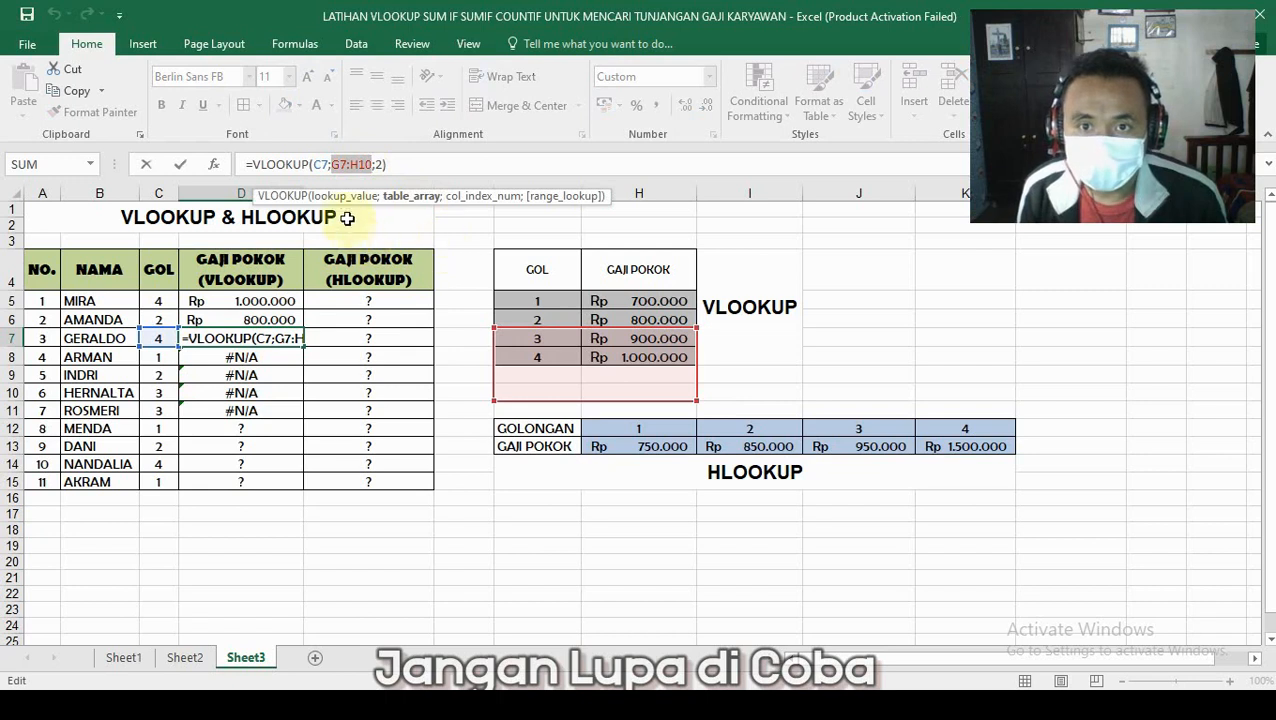
{"action": "left_click", "coordinate": [268, 319]}
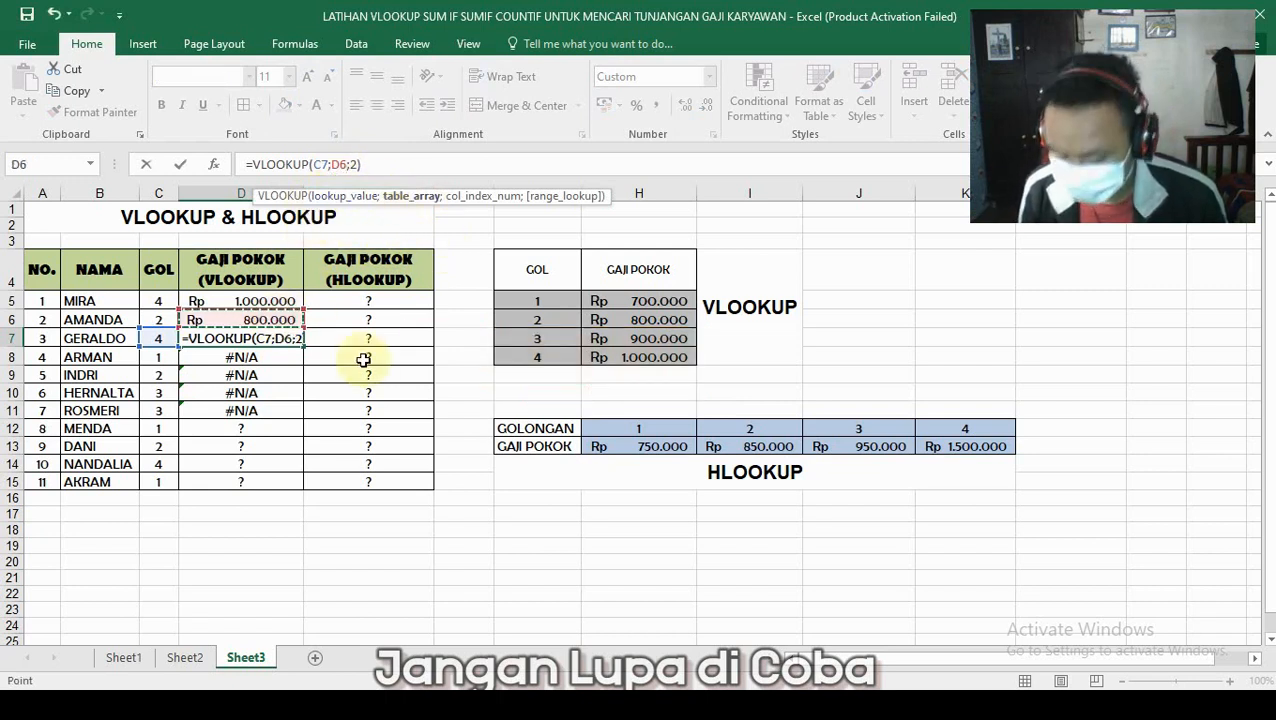
{"action": "key", "text": "ctrl+z"}
{"action": "left_click", "coordinate": [452, 412]}
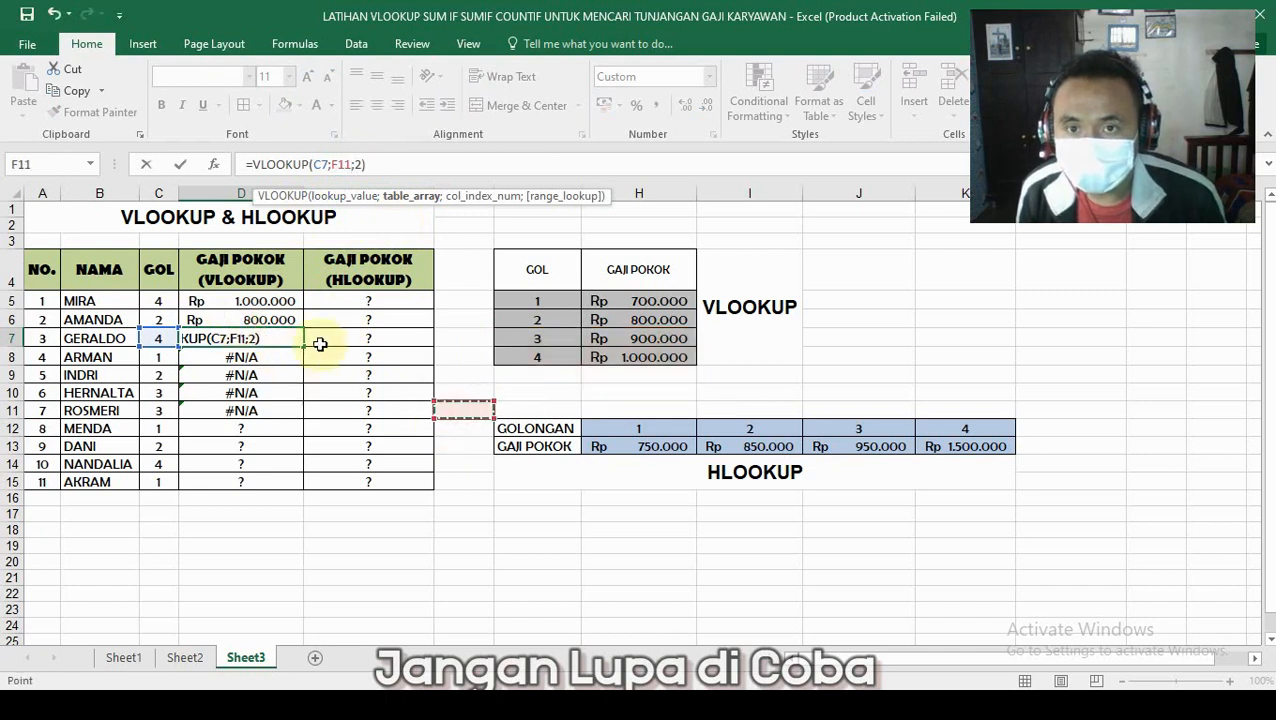
{"action": "left_click", "coordinate": [525, 343]}
{"action": "left_click_drag", "start_coordinate": [525, 343], "coordinate": [630, 390]}
{"action": "left_click", "coordinate": [296, 338]}
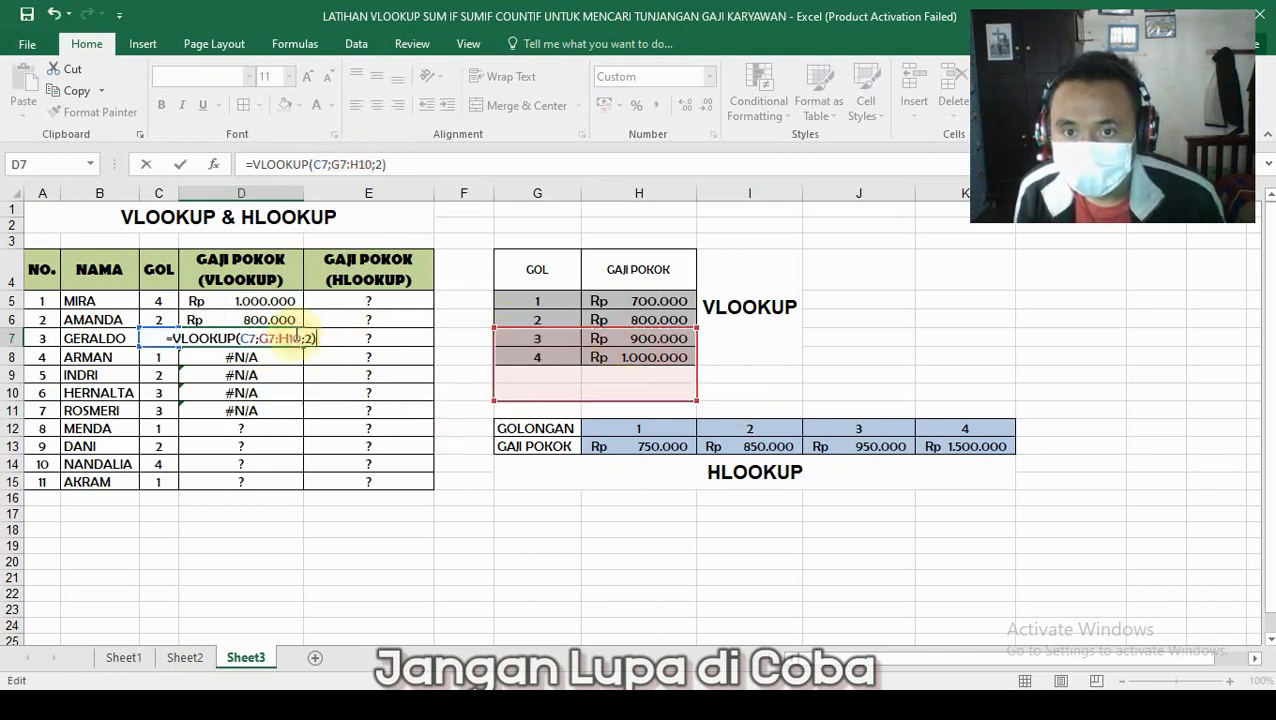
{"action": "key", "text": "Return"}
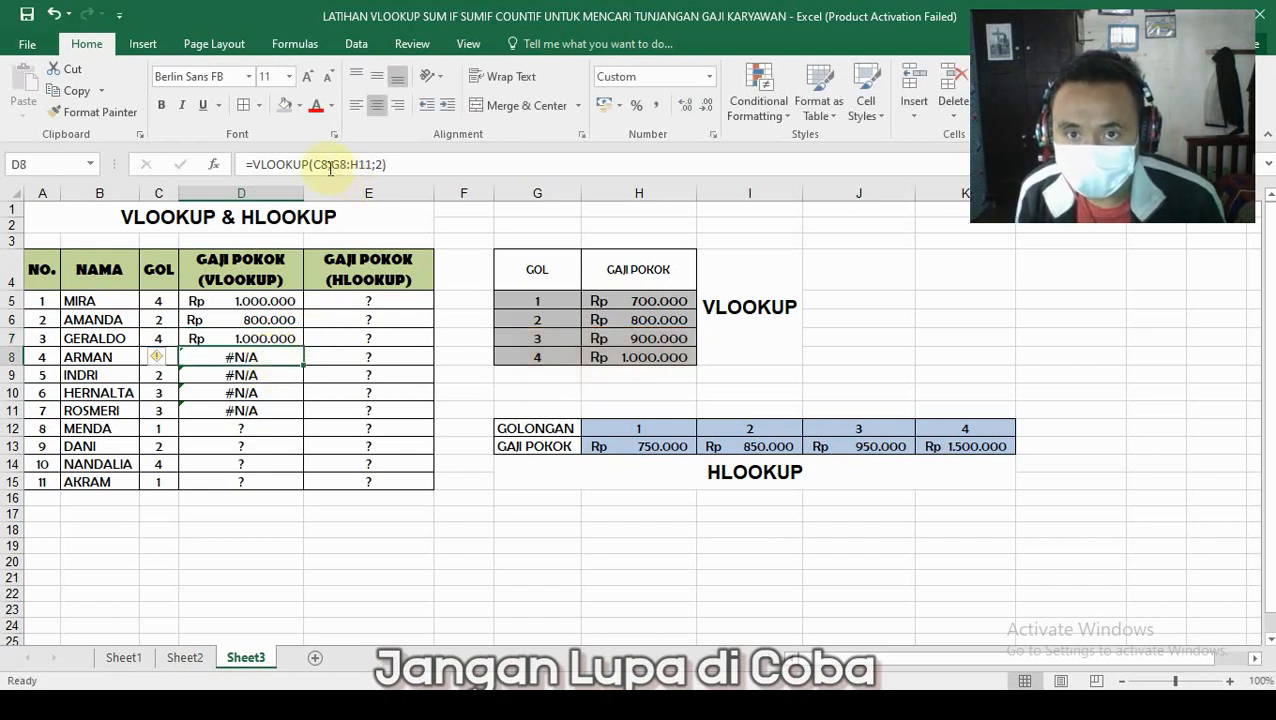
Examine the table range in D8's VLOOKUP formula, undo any accidental change to it, and compare it with table cells G5:H8
{"action": "left_click_drag", "start_coordinate": [331, 164], "coordinate": [372, 164]}
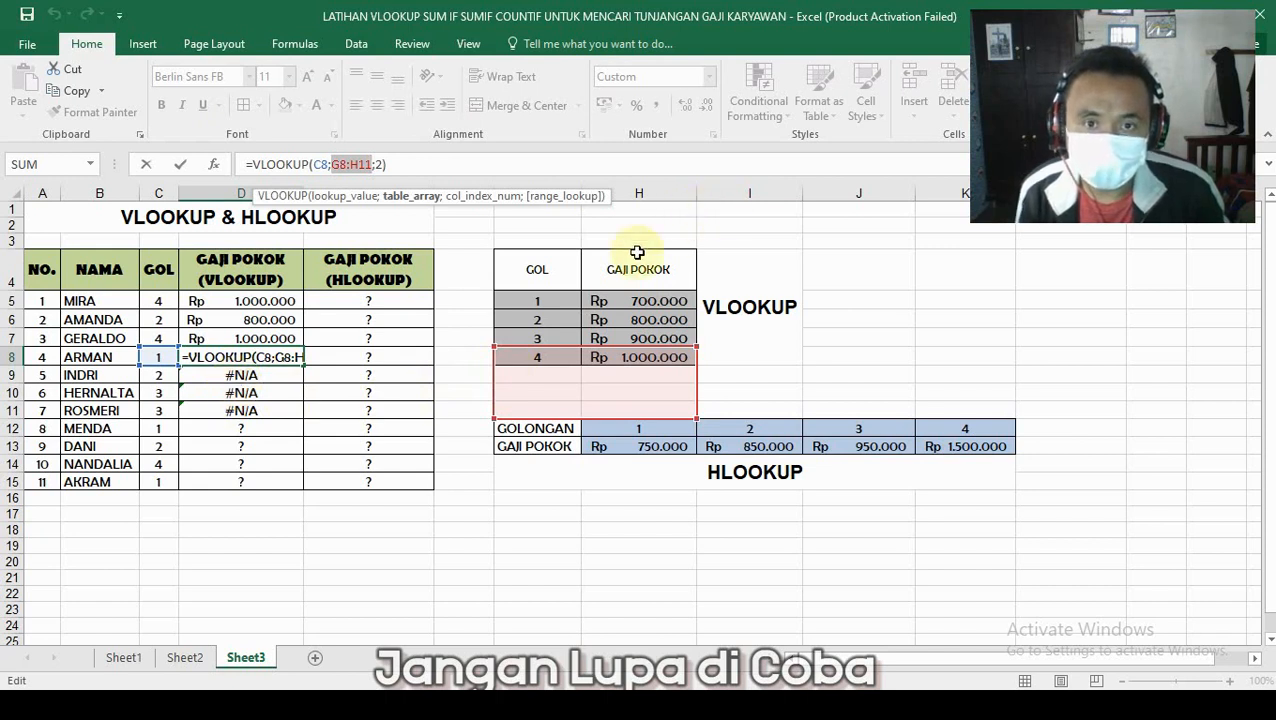
{"action": "left_click", "coordinate": [890, 274]}
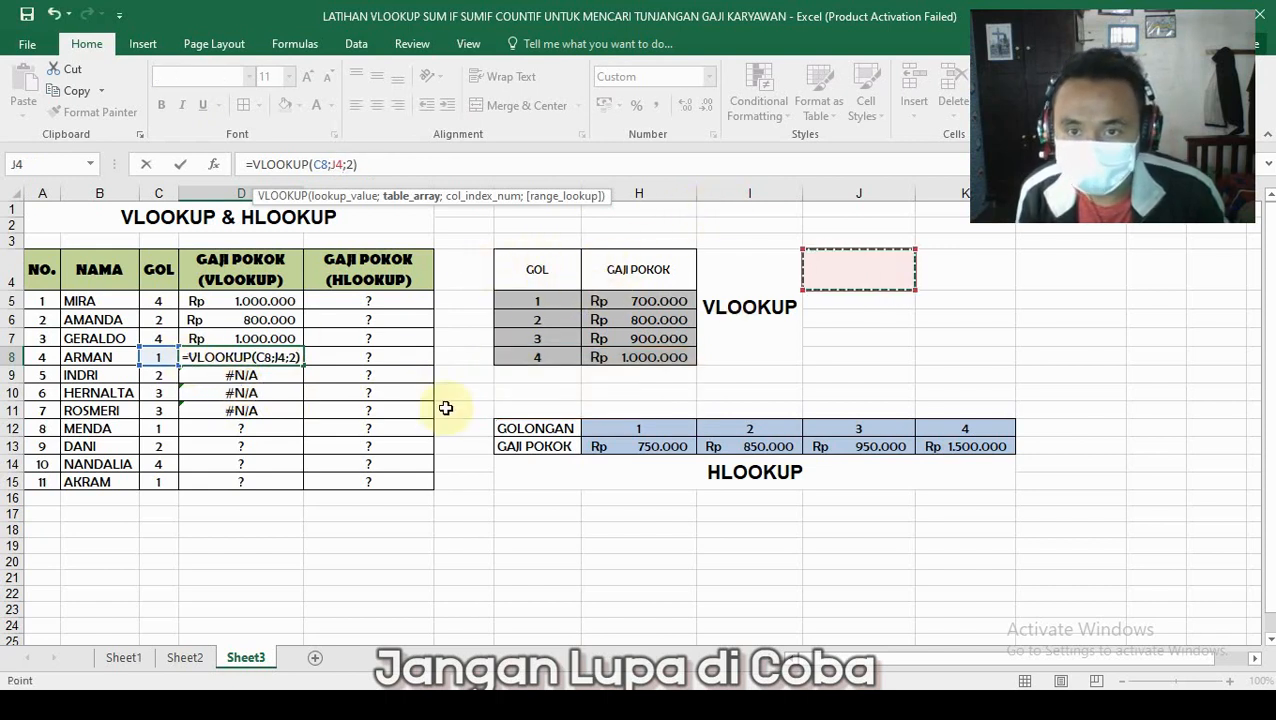
{"action": "key", "text": "ctrl+z"}
{"action": "key", "text": "ctrl+z"}
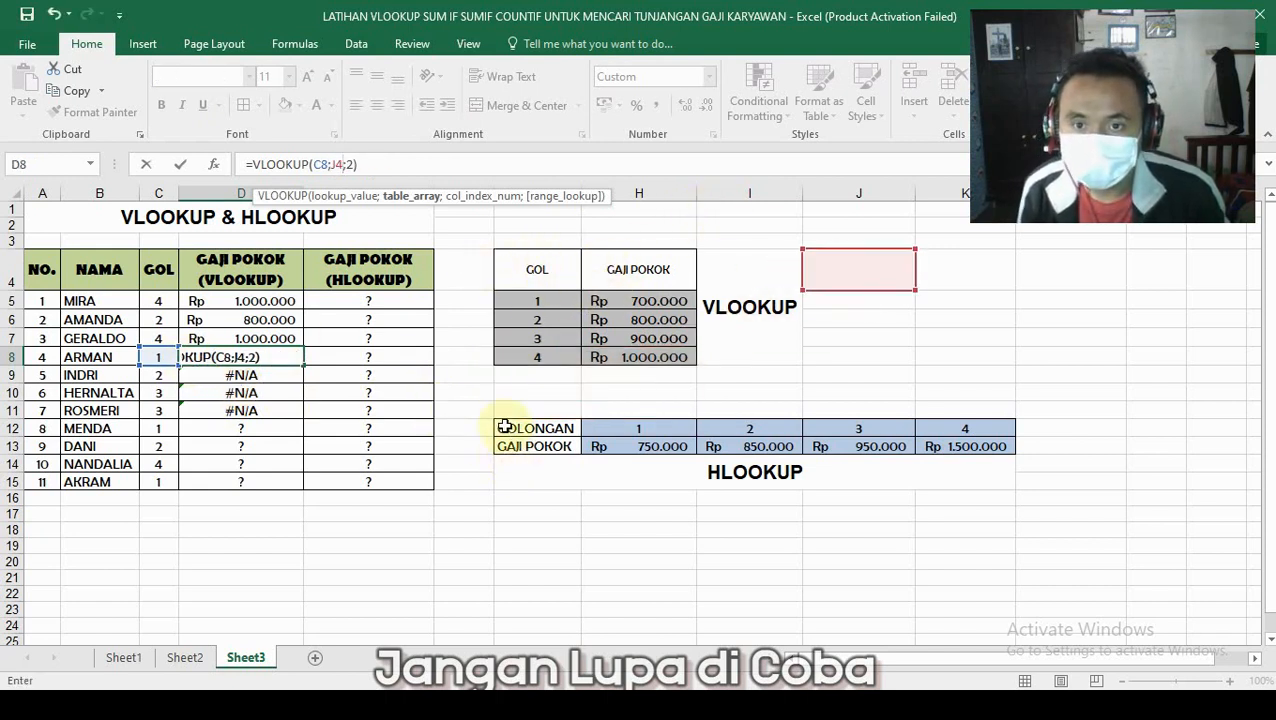
{"action": "key", "text": "ctrl+z"}
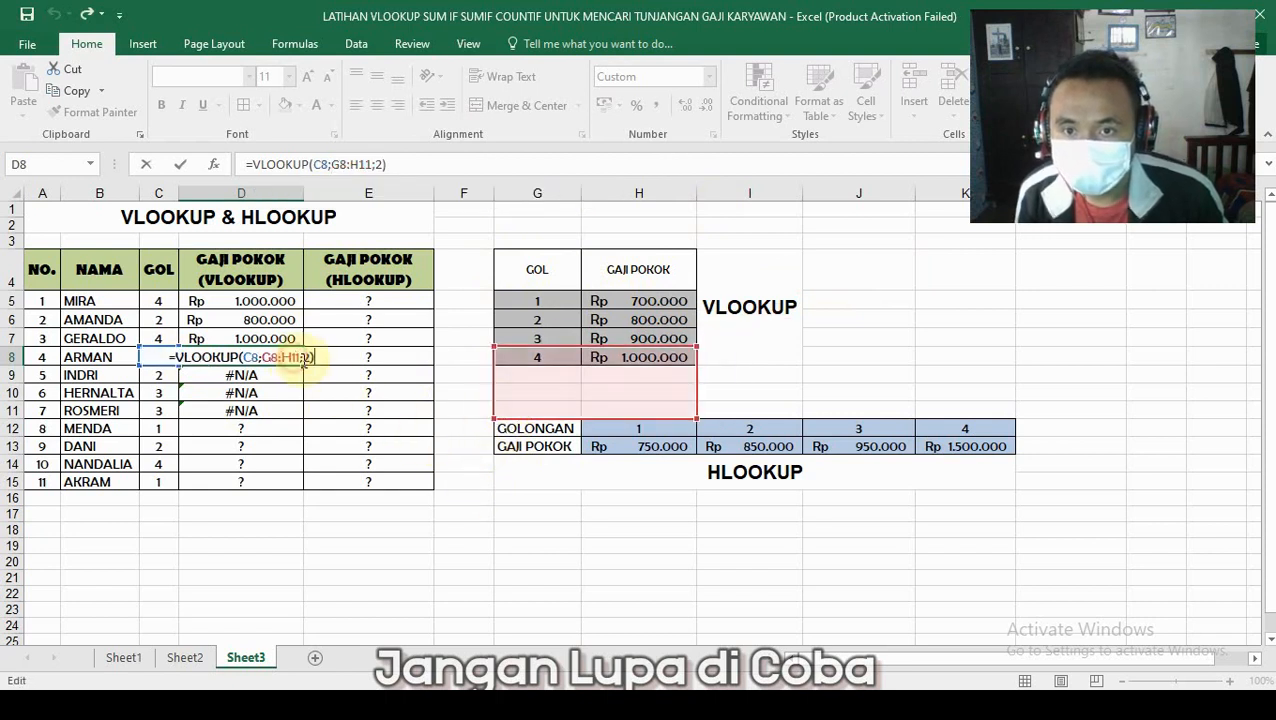
{"action": "left_click", "coordinate": [474, 442]}
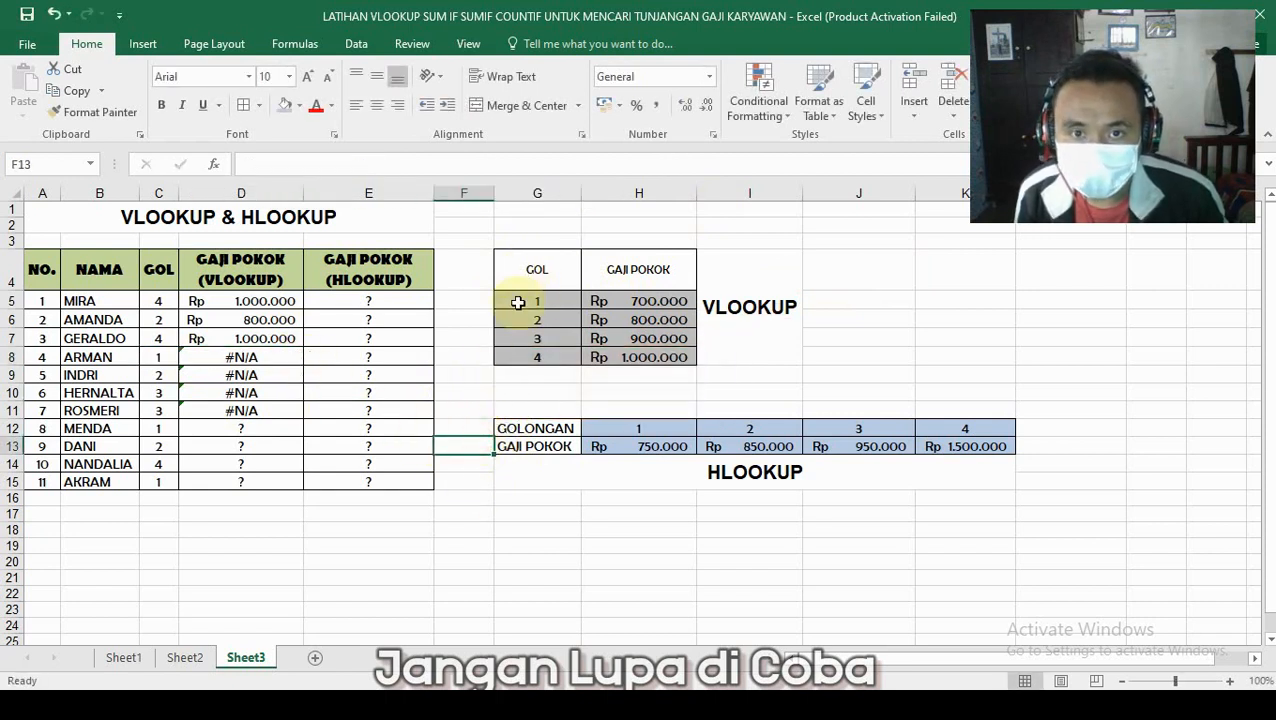
{"action": "left_click_drag", "start_coordinate": [515, 302], "coordinate": [626, 360]}
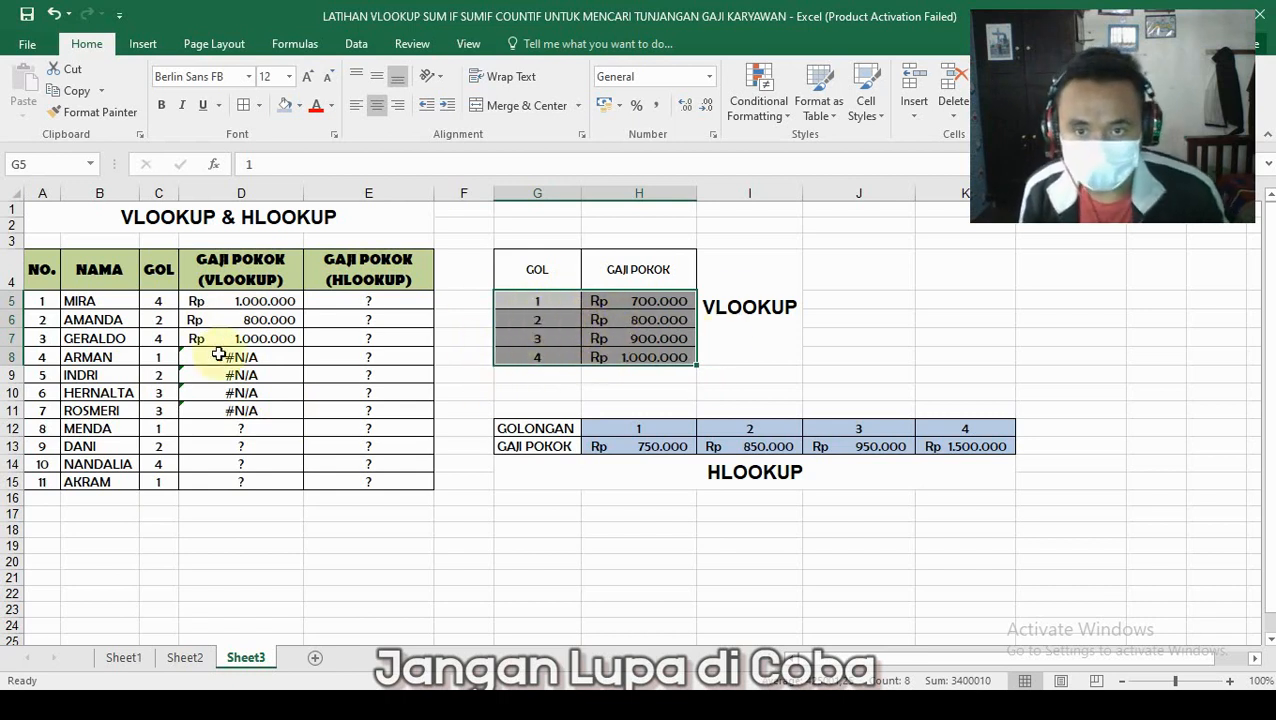
Undo the fill-down in column D and the D5 VLOOKUP formula that uses the relative table range
{"action": "left_click", "coordinate": [240, 358]}
{"action": "key", "text": "Up"}
{"action": "key", "text": "ctrl+z"}
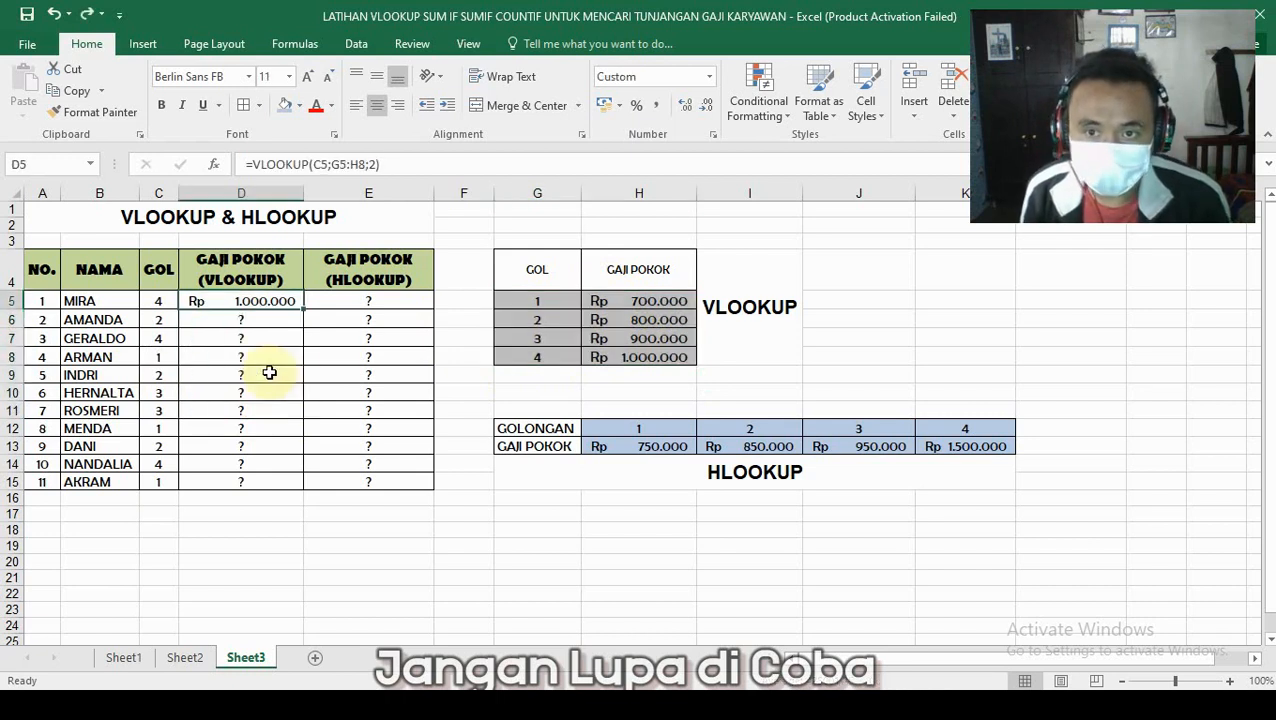
{"action": "key", "text": "ctrl+z"}
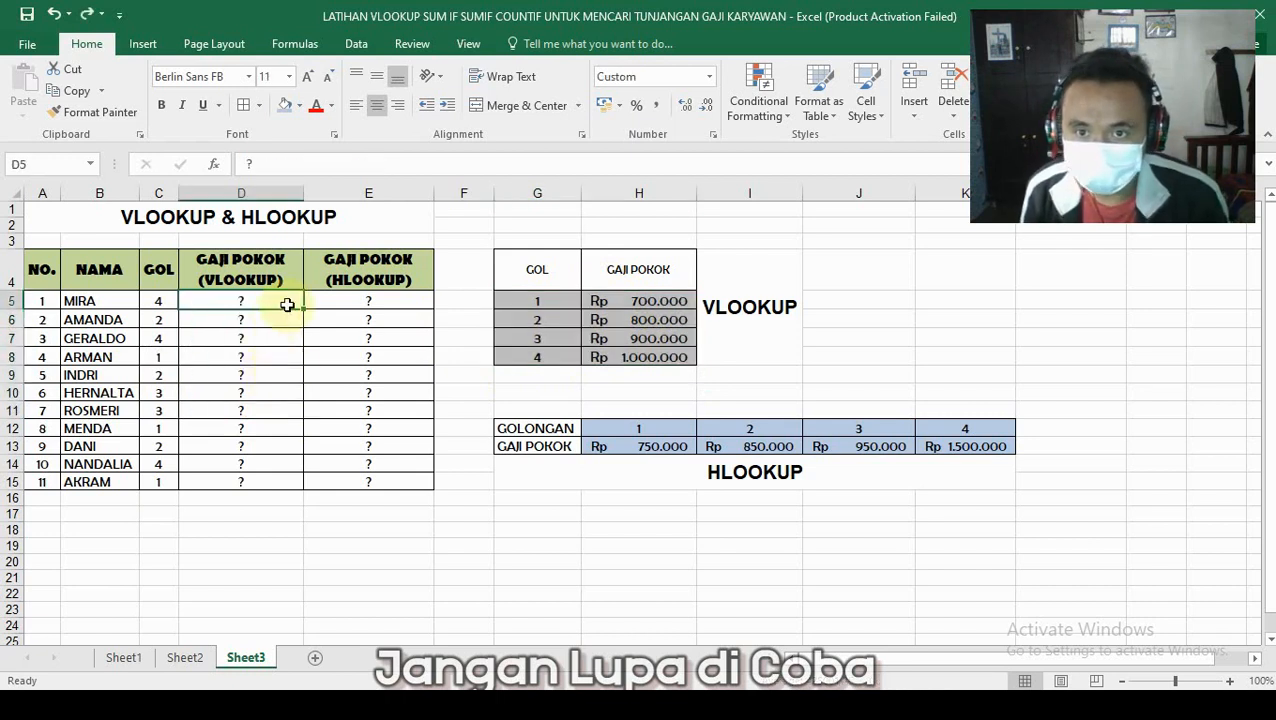
Enter =VLOOKUP(C5;$G$5:$H$8;2) in D5 with an absolute table range and fill it down to D11
{"action": "key", "text": "BackSpace"}
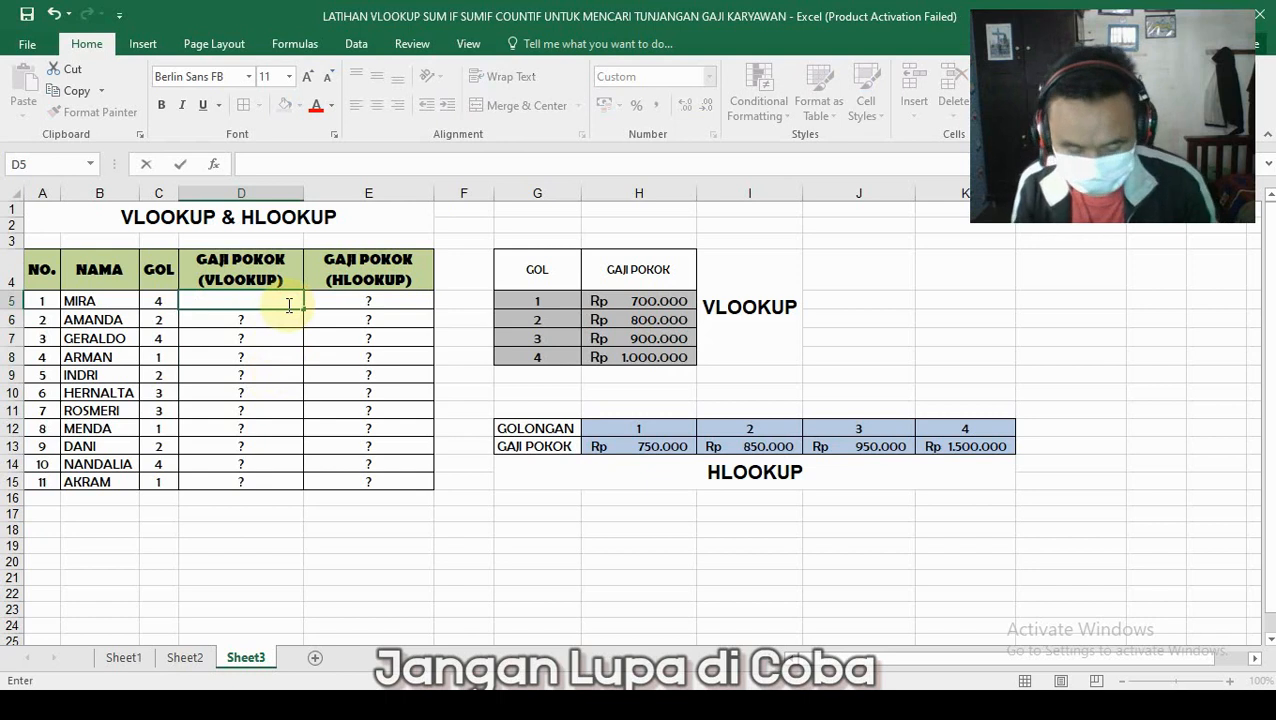
{"action": "type", "text": "=VLOOK"}
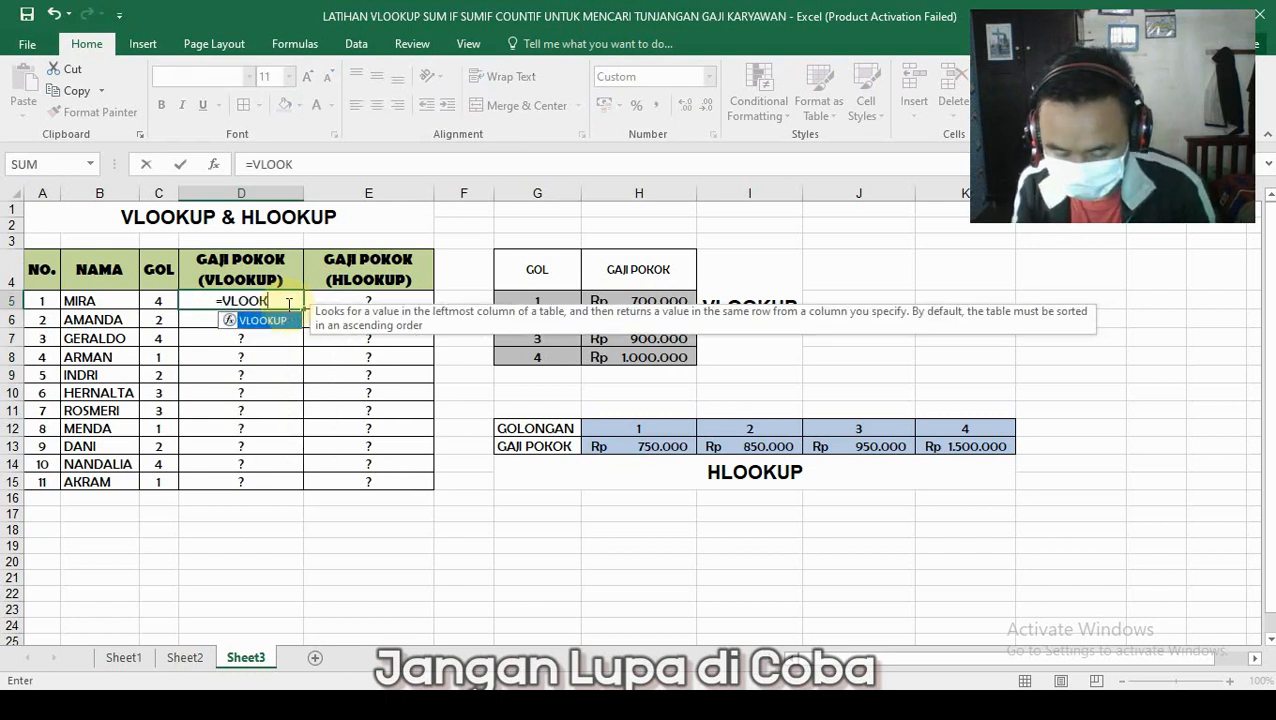
{"action": "type", "text": "UP("}
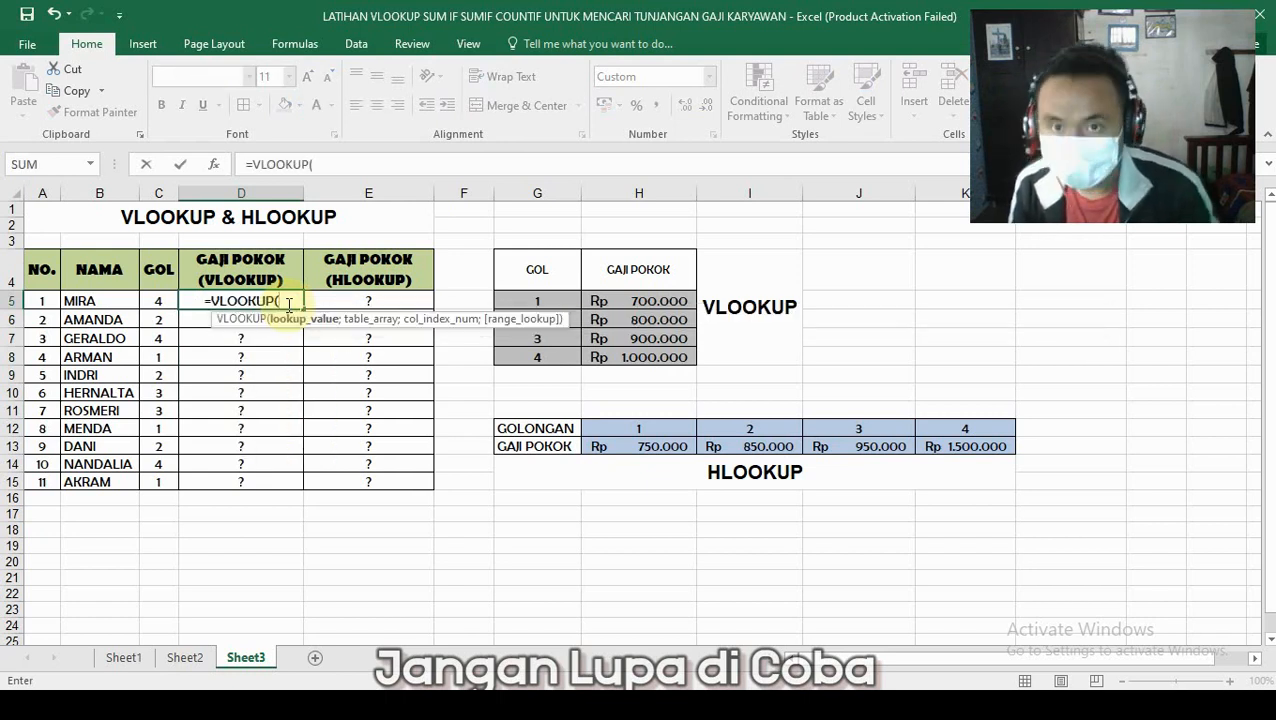
{"action": "left_click", "coordinate": [155, 303]}
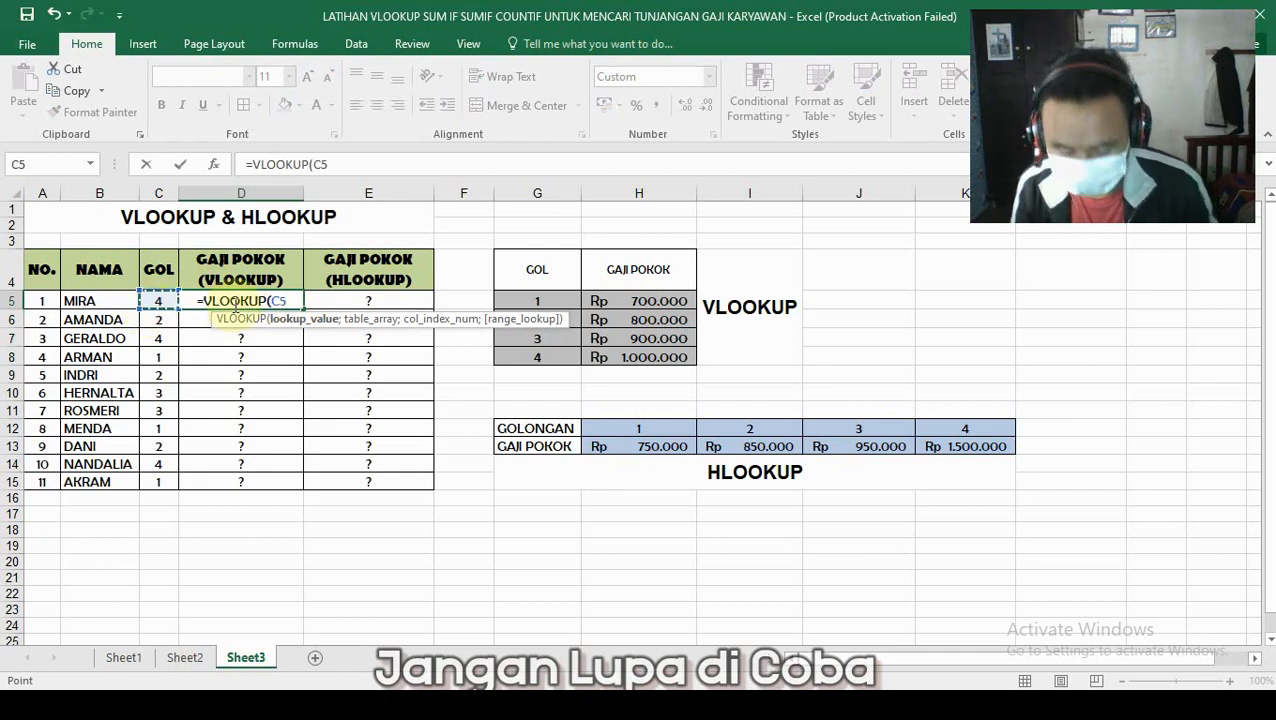
{"action": "type", "text": ";"}
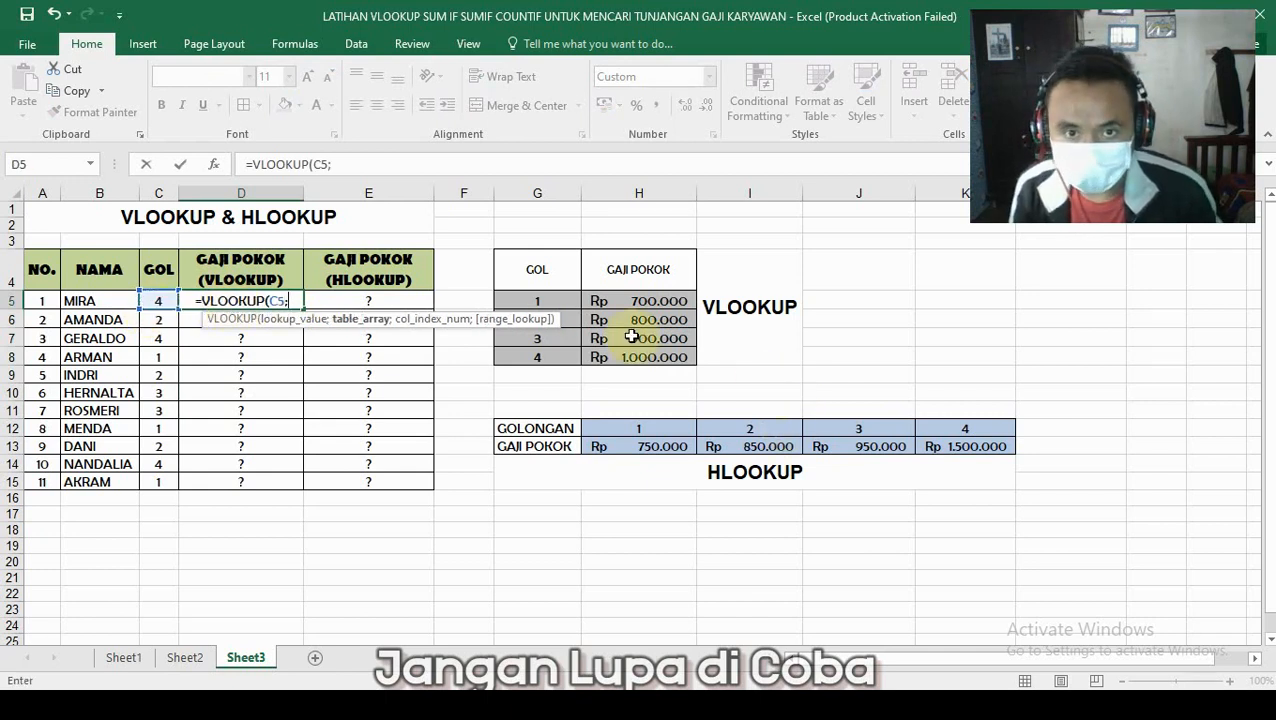
{"action": "left_click_drag", "start_coordinate": [530, 300], "coordinate": [636, 370]}
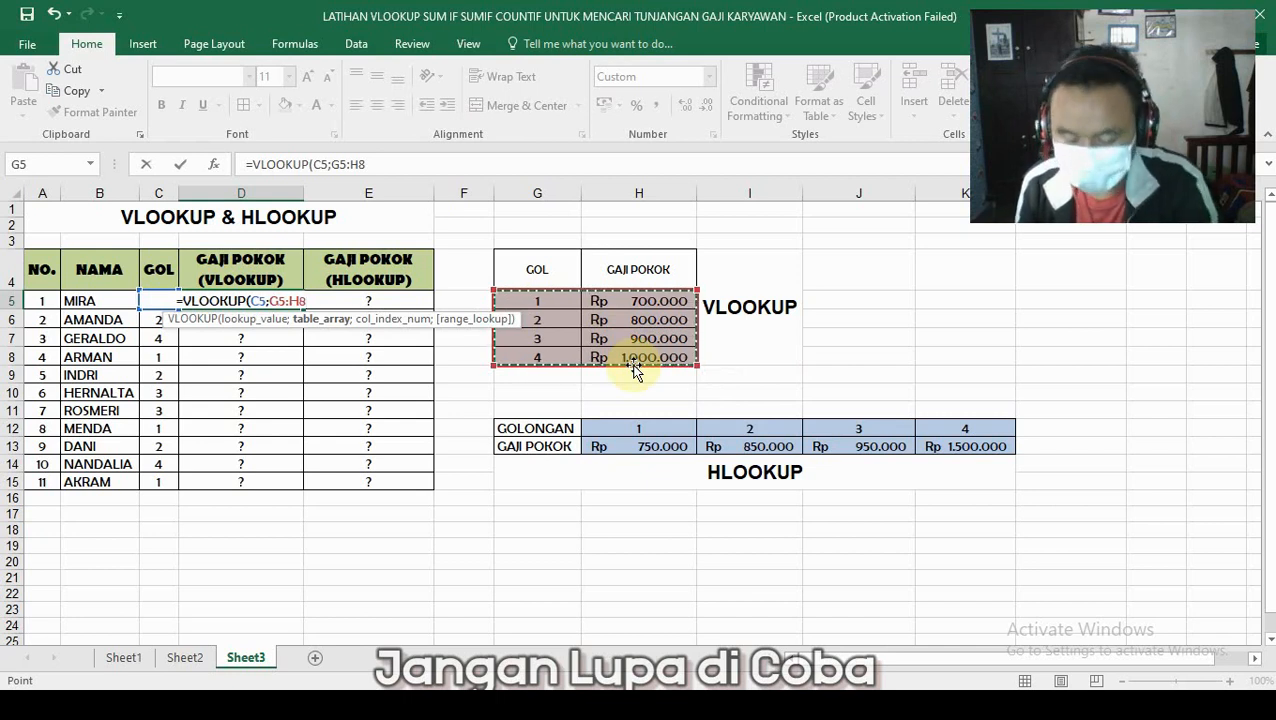
{"action": "key", "text": "F4"}
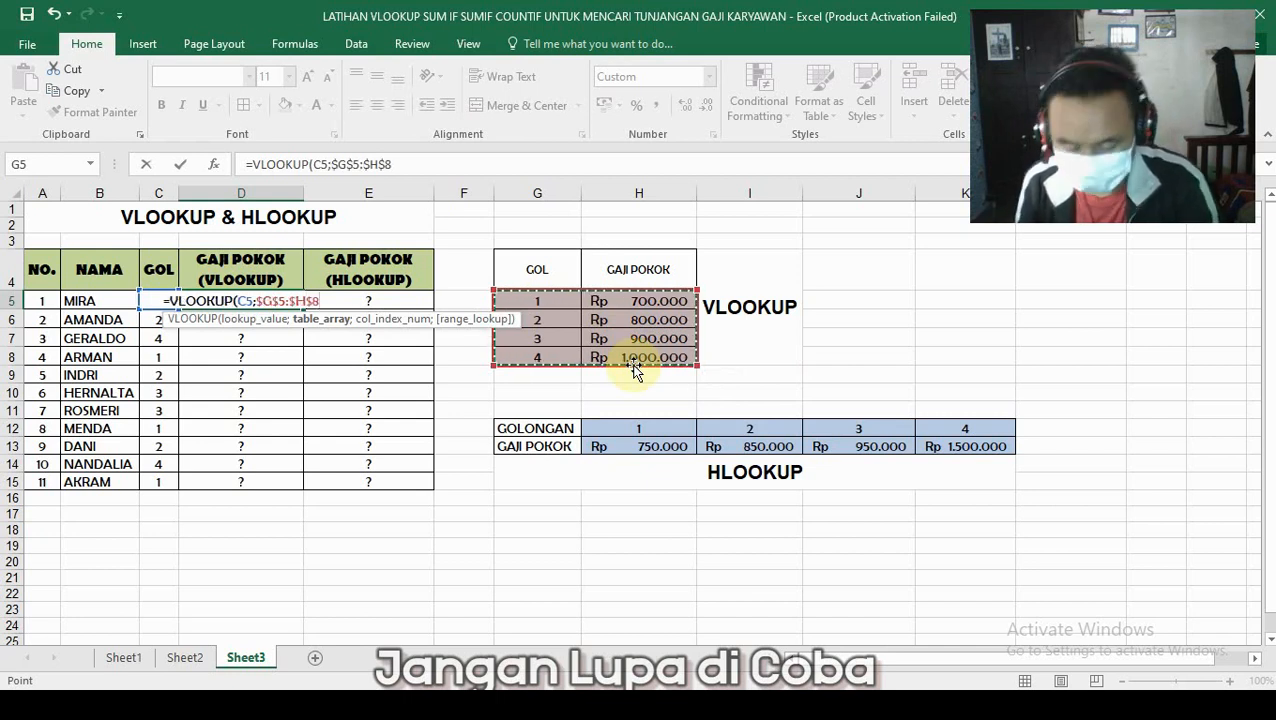
{"action": "type", "text": ";2"}
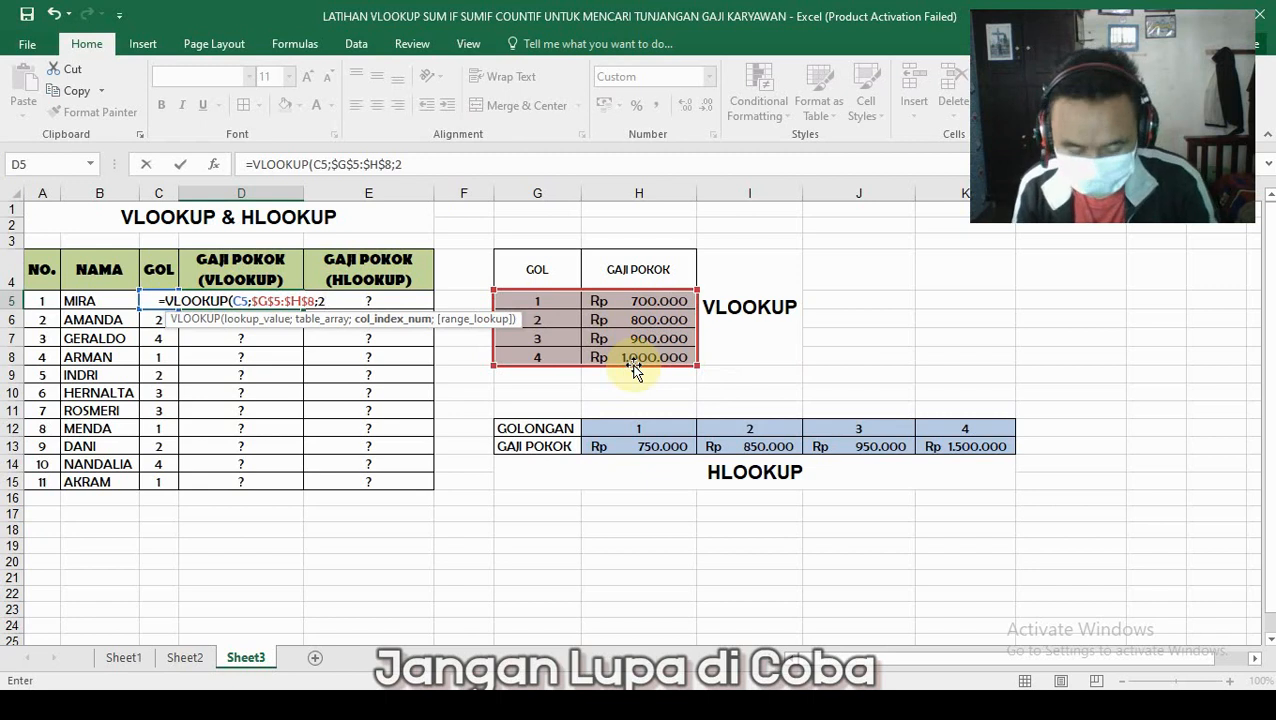
{"action": "type", "text": ")"}
{"action": "key", "text": "Return"}
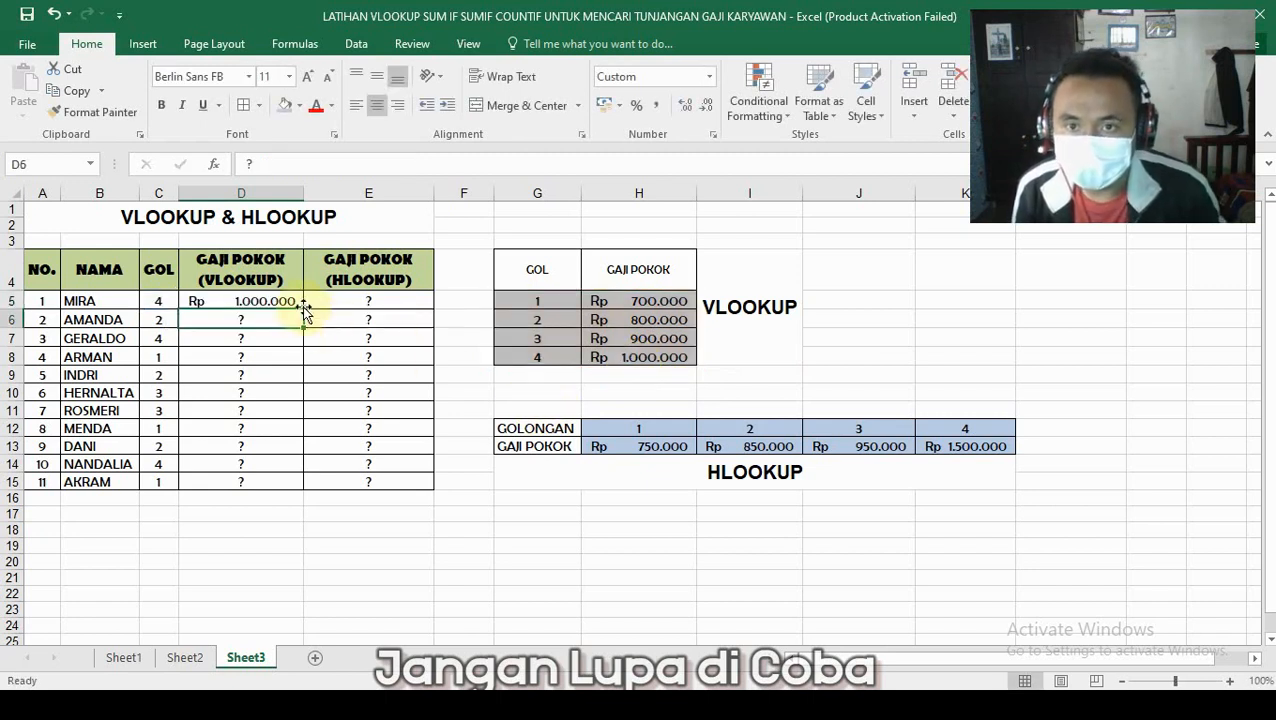
{"action": "left_click", "coordinate": [297, 302]}
{"action": "left_click_drag", "start_coordinate": [304, 311], "coordinate": [298, 412]}
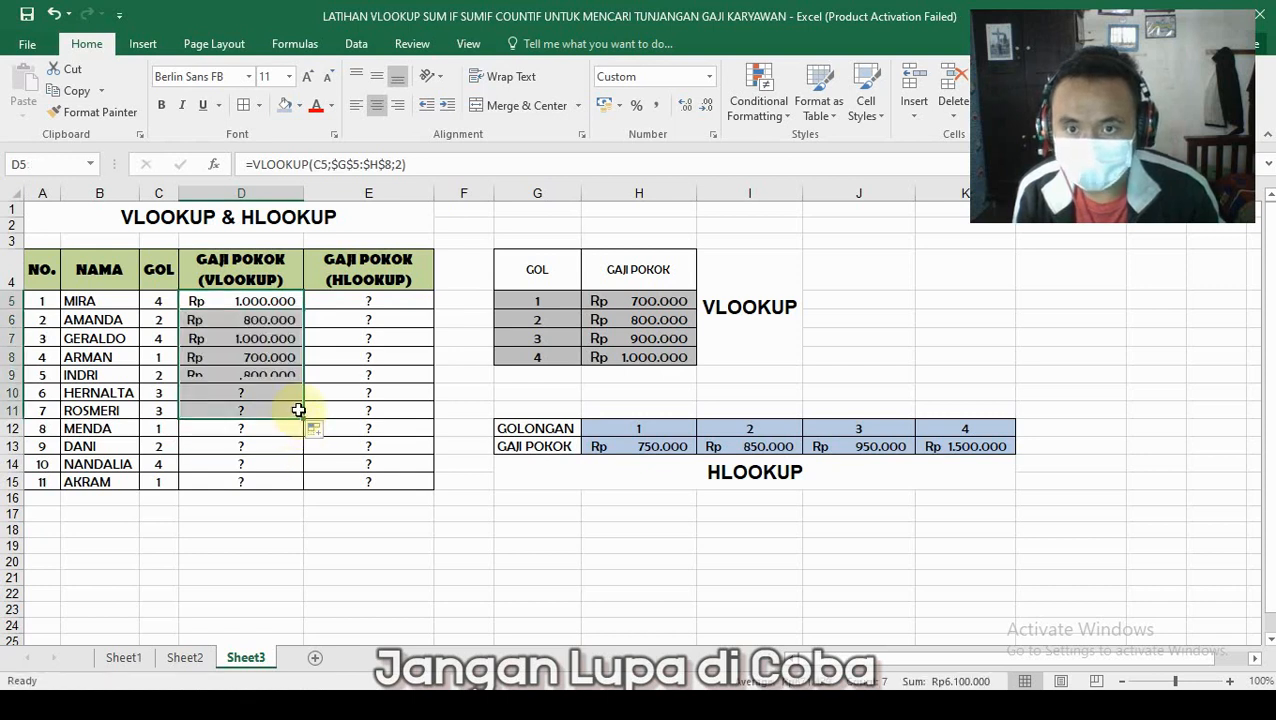
Examine the absolute table range in the D5 and D6 formulas, undoing any accidental change to it
{"action": "left_click", "coordinate": [329, 165]}
{"action": "left_click_drag", "start_coordinate": [329, 165], "coordinate": [396, 168]}
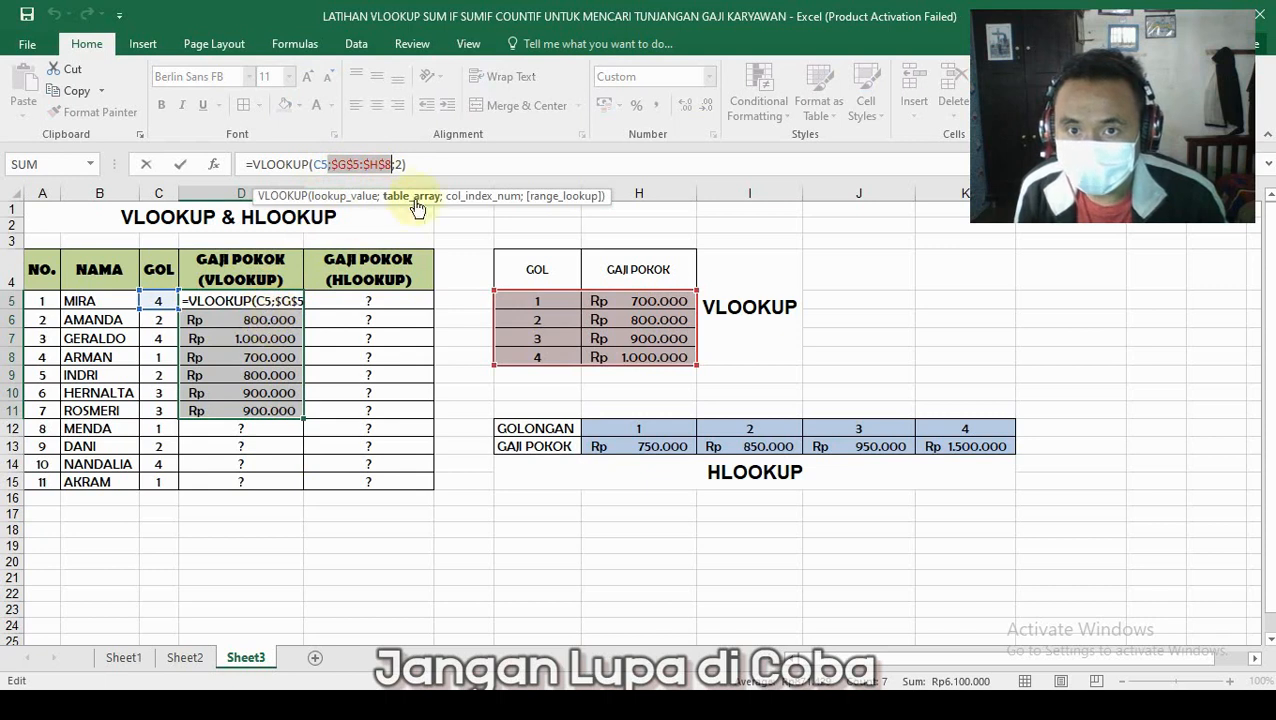
{"action": "left_click", "coordinate": [448, 166]}
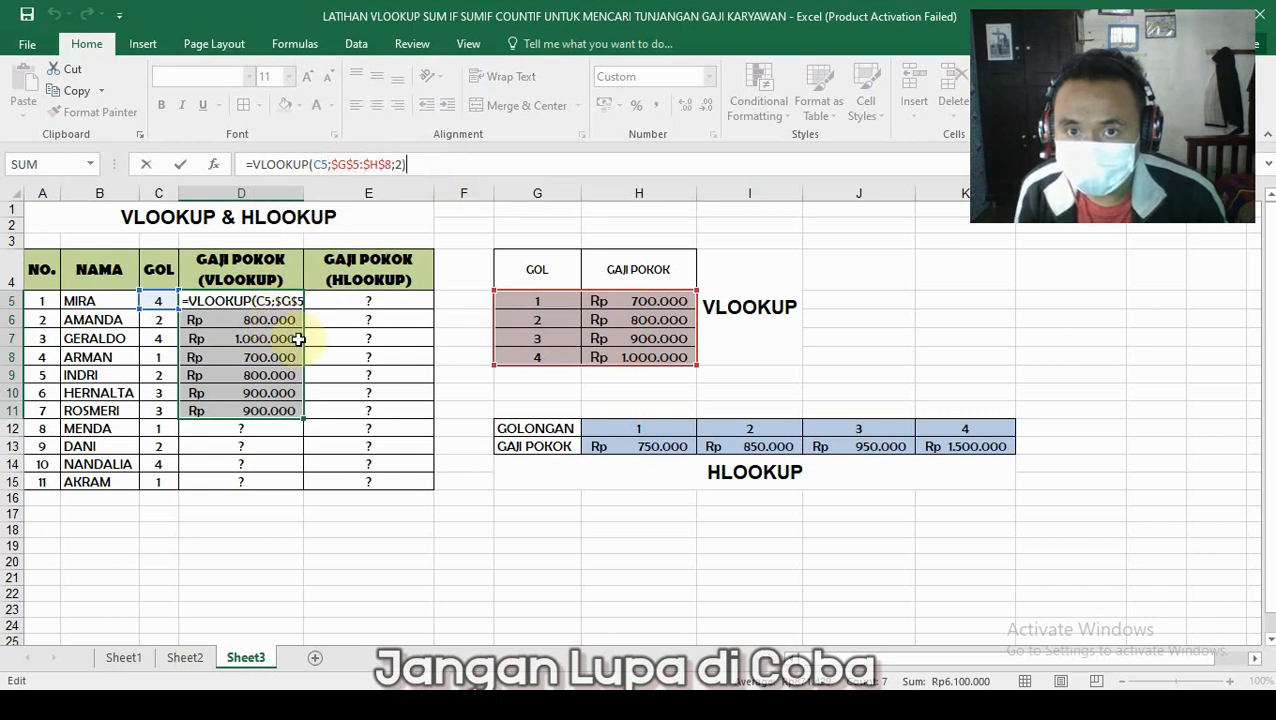
{"action": "left_click", "coordinate": [268, 320]}
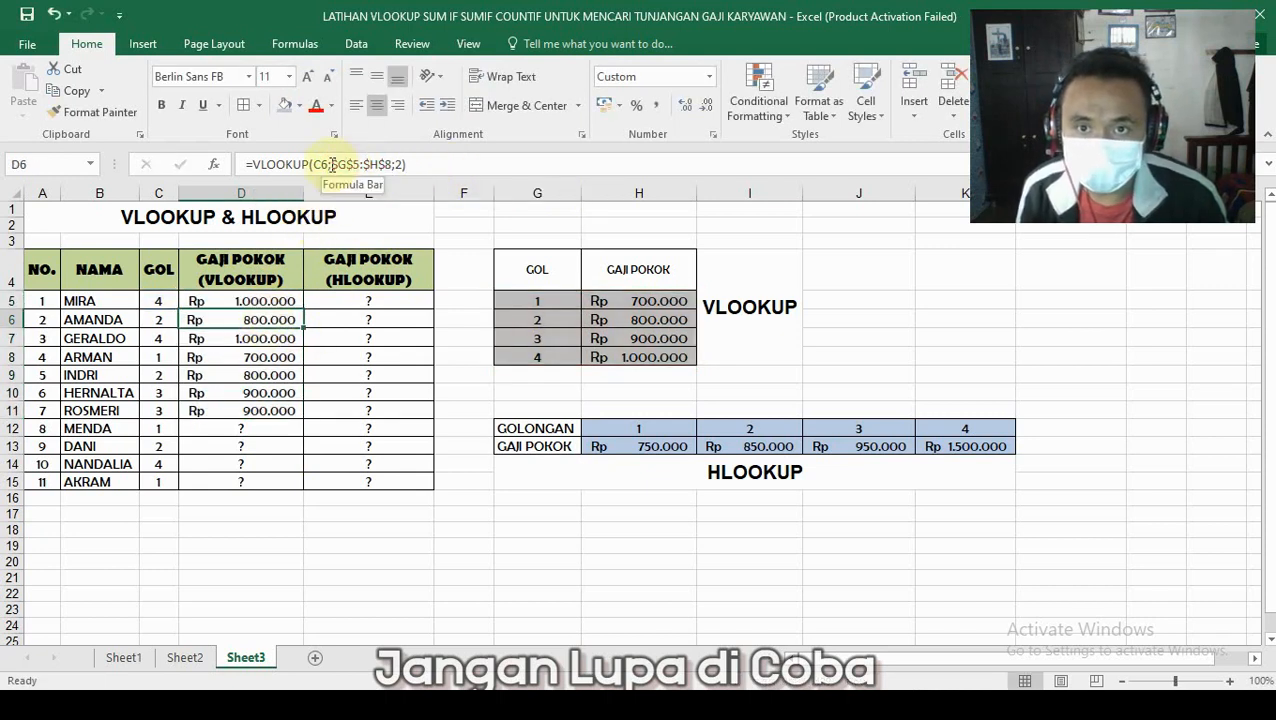
{"action": "left_click_drag", "start_coordinate": [332, 165], "coordinate": [386, 165]}
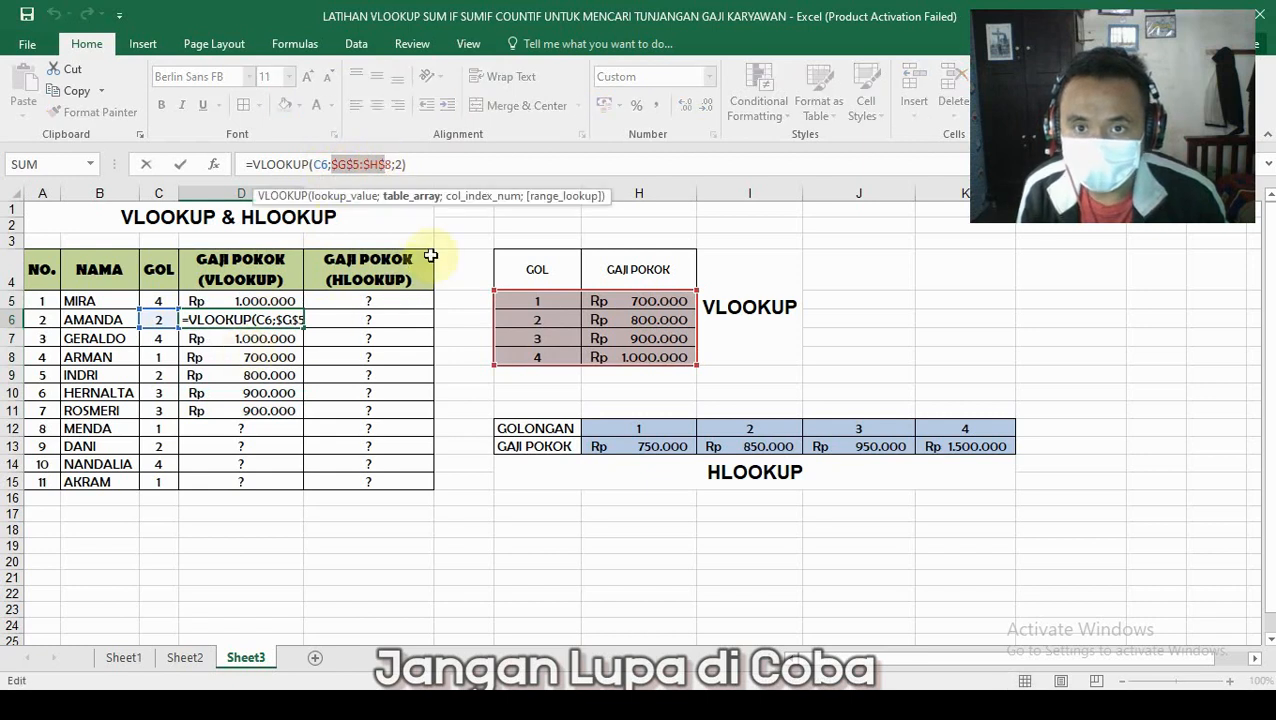
{"action": "left_click", "coordinate": [459, 236]}
{"action": "key", "text": "ctrl+z"}
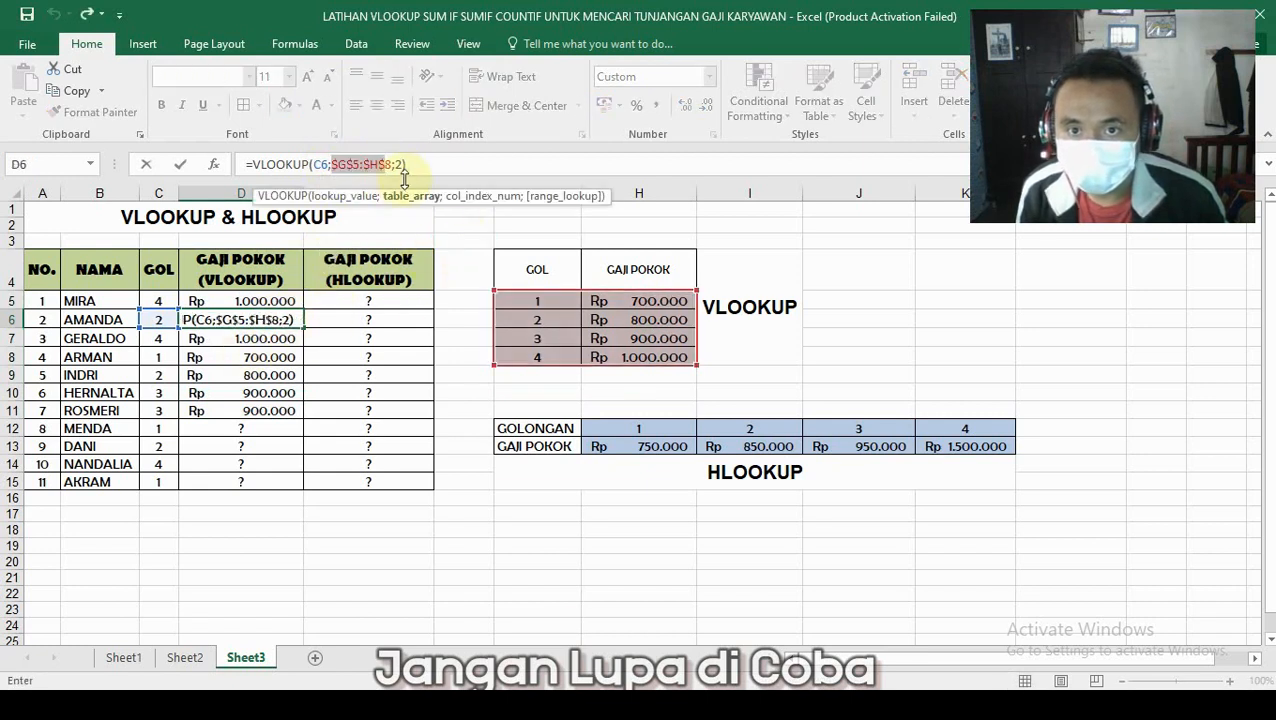
{"action": "left_click", "coordinate": [434, 166]}
Compare the absolute table range in the D8 and D9 VLOOKUP formulas without changing it
{"action": "left_click", "coordinate": [253, 350]}
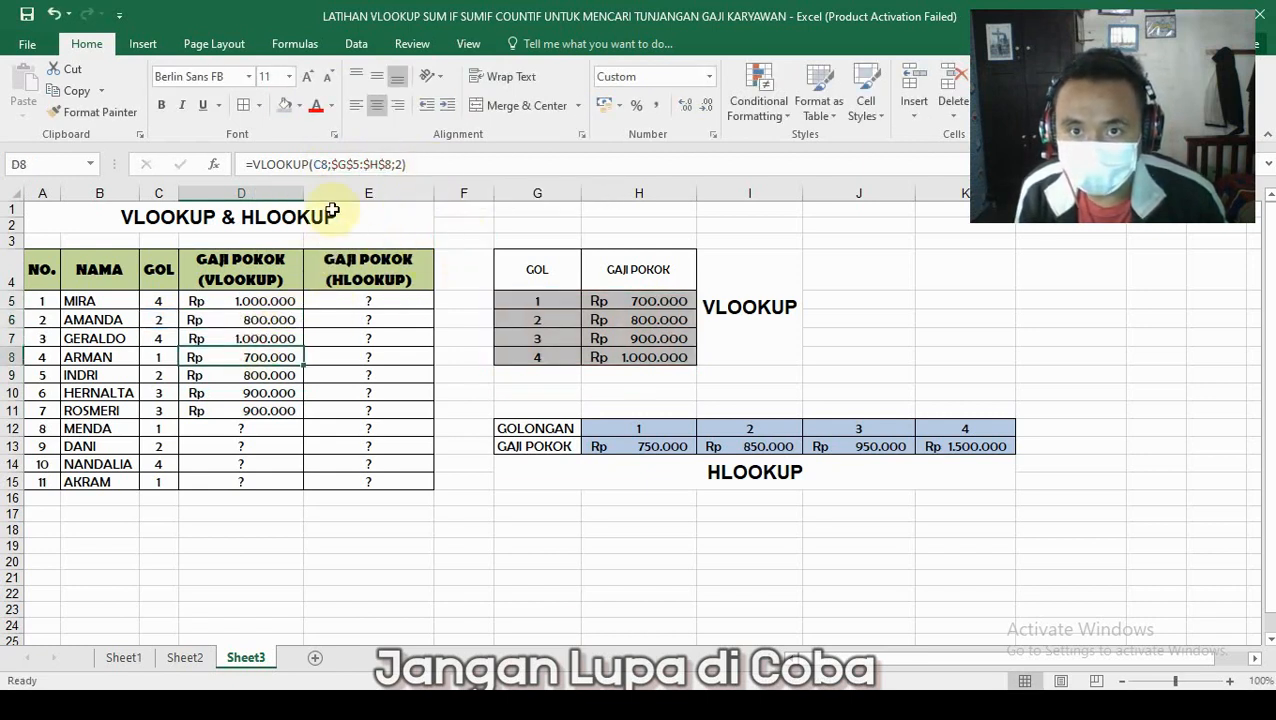
{"action": "left_click_drag", "start_coordinate": [332, 165], "coordinate": [383, 165]}
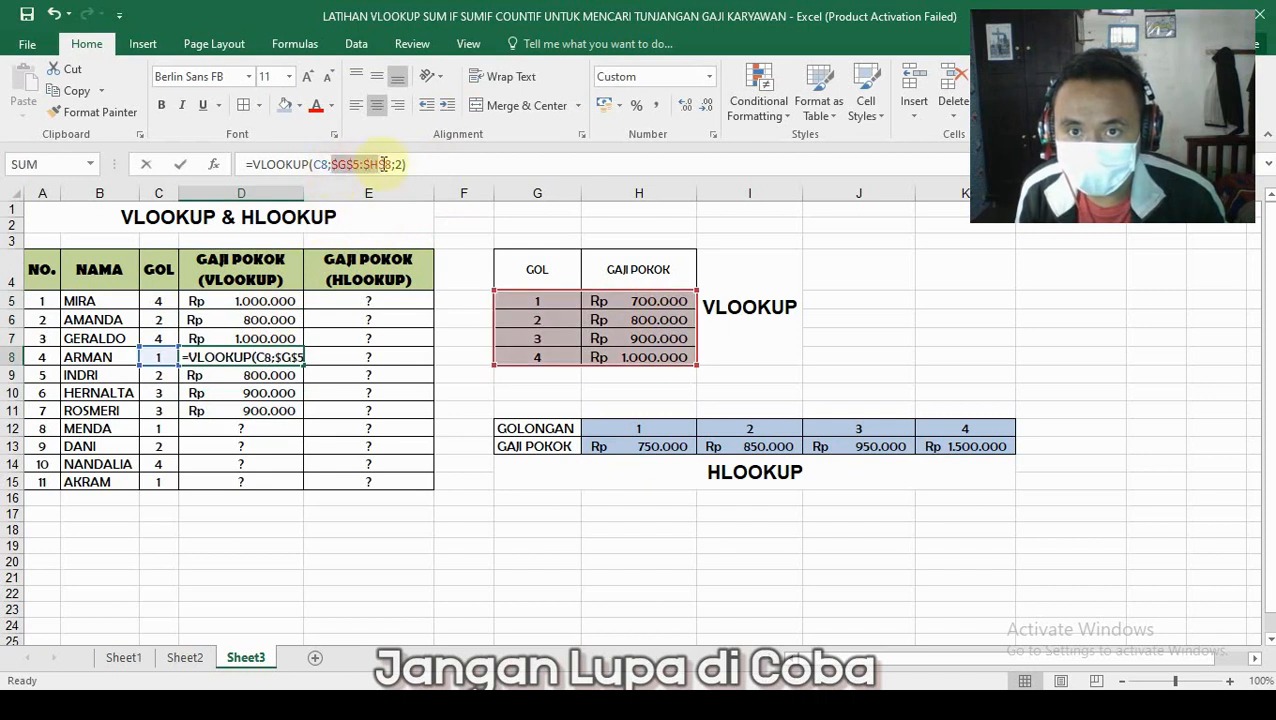
{"action": "left_click", "coordinate": [460, 164]}
{"action": "left_click", "coordinate": [244, 376]}
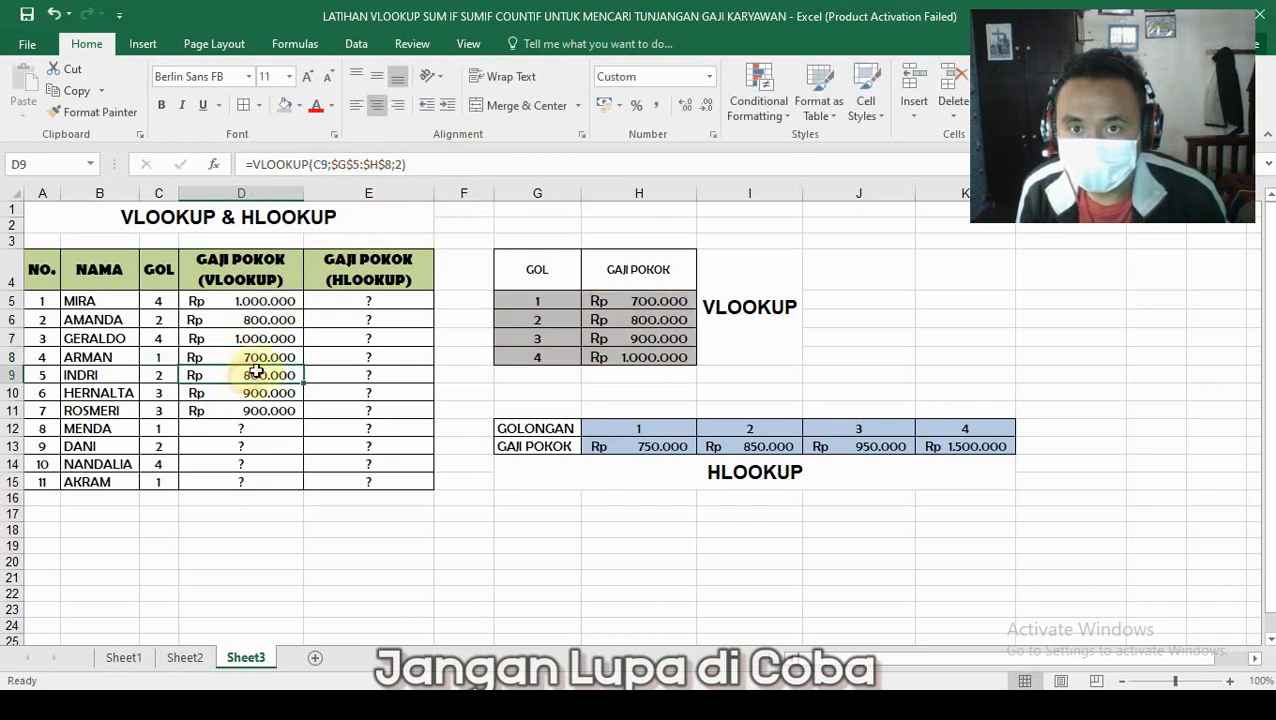
{"action": "left_click_drag", "start_coordinate": [332, 165], "coordinate": [391, 165]}
{"action": "left_click", "coordinate": [433, 167]}
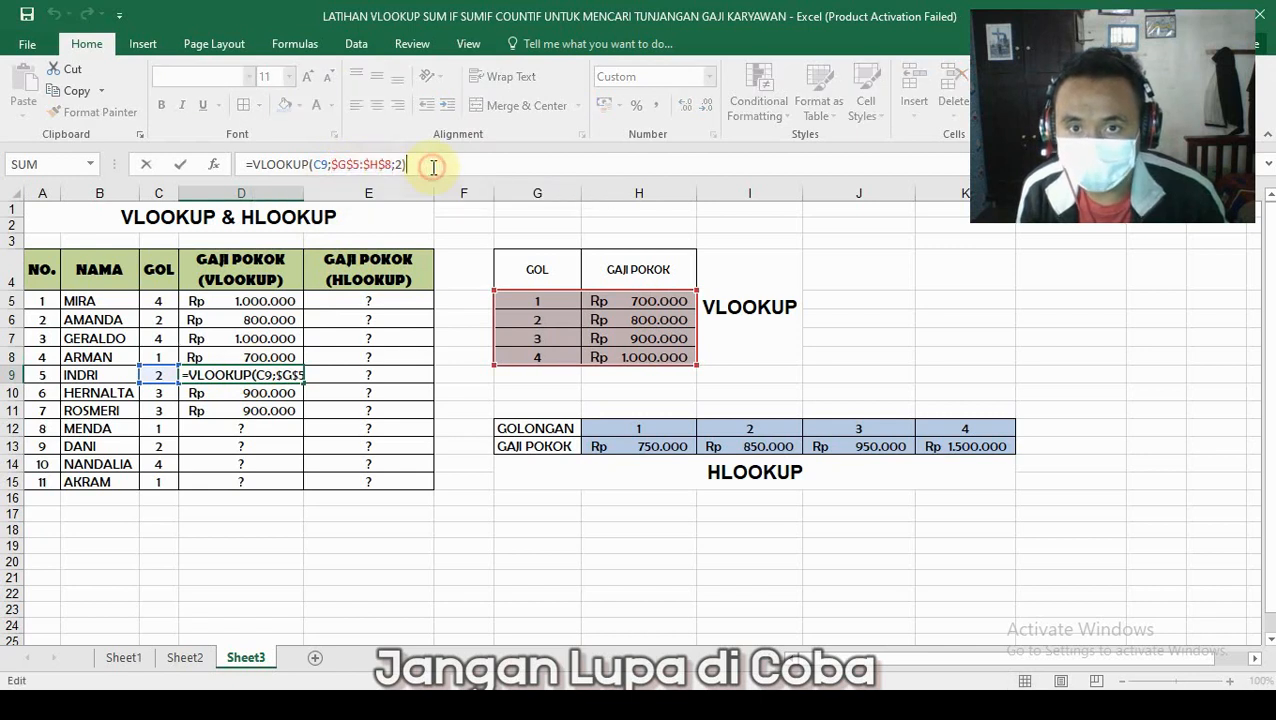
Fill the VLOOKUP formula from D10 down to D15, and highlight the vertical lookup table G5:H8
{"action": "left_click", "coordinate": [245, 396]}
{"action": "left_click_drag", "start_coordinate": [303, 397], "coordinate": [299, 490]}
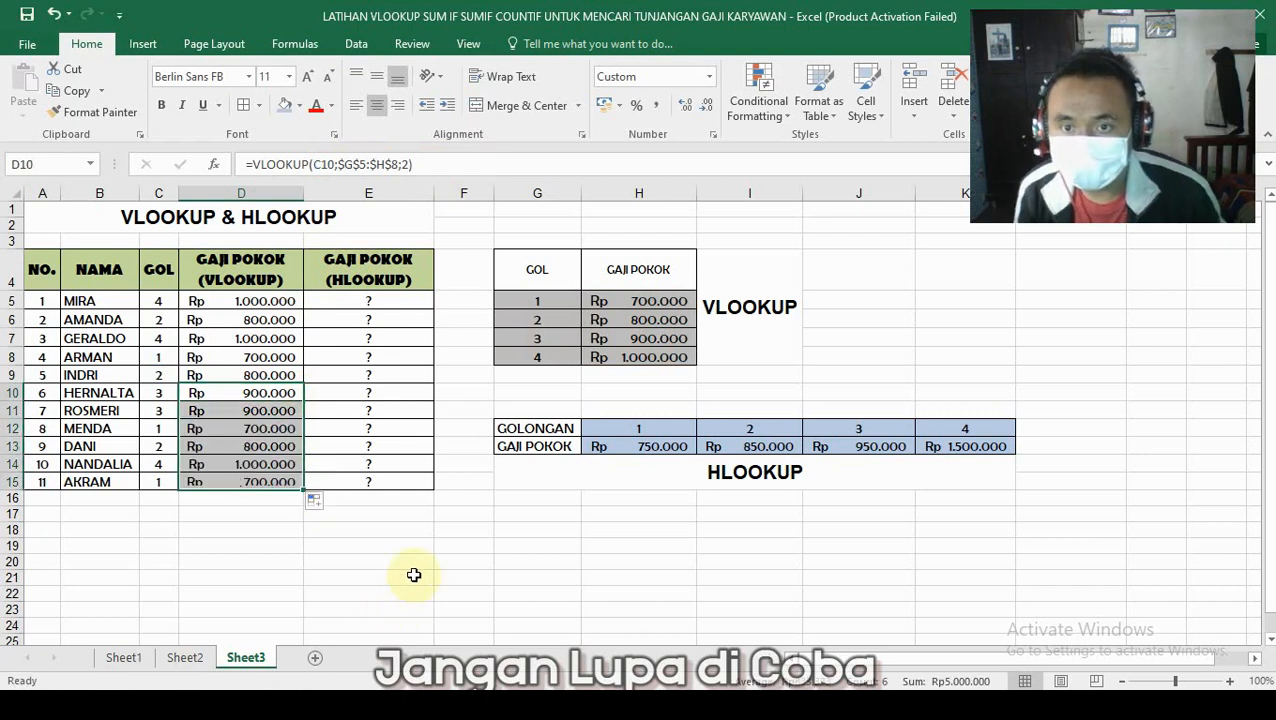
{"action": "left_click", "coordinate": [405, 576]}
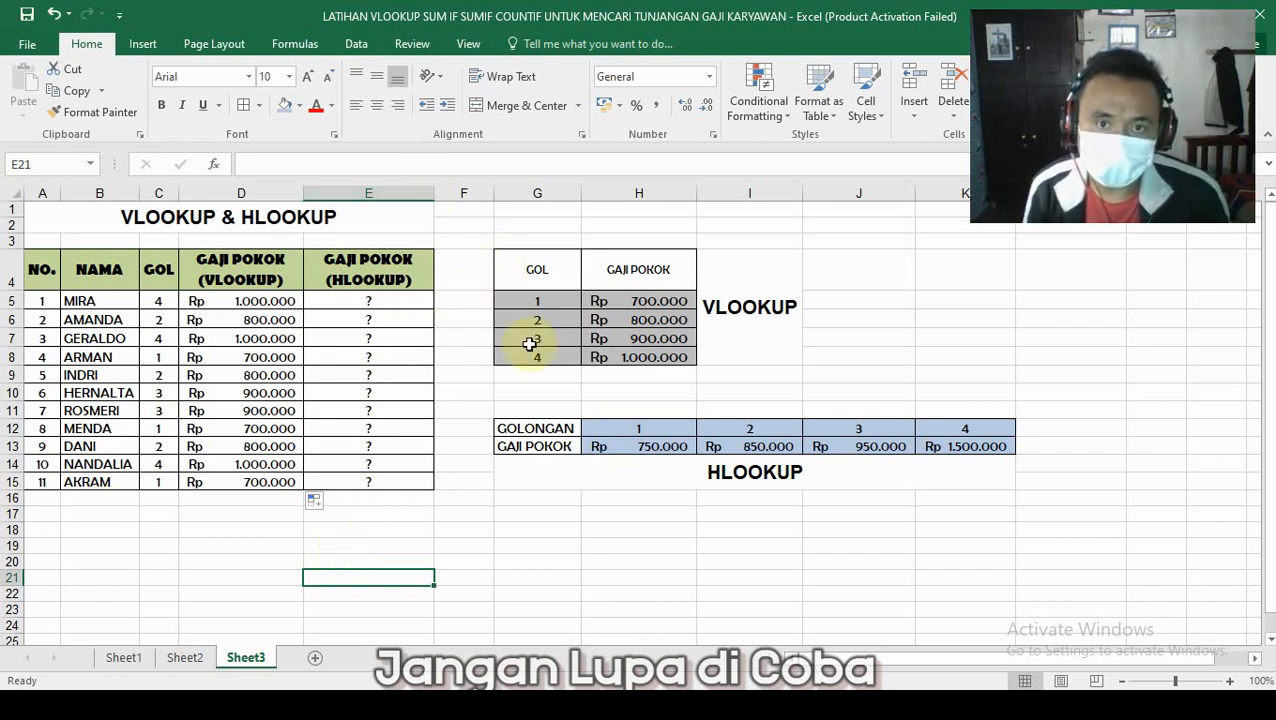
{"action": "left_click_drag", "start_coordinate": [518, 298], "coordinate": [655, 355]}
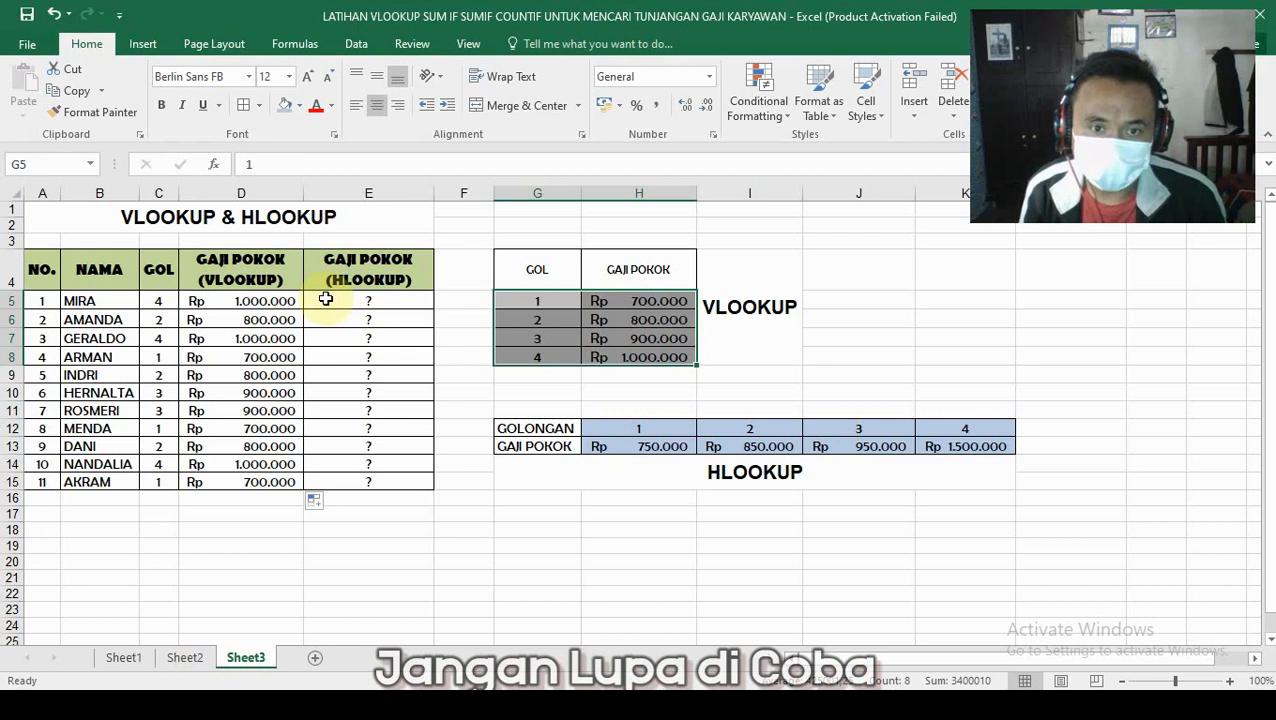
Clear the question-mark placeholders from E5:E15 in the GAJI POKOK (HLOOKUP) column
{"action": "left_click", "coordinate": [340, 314]}
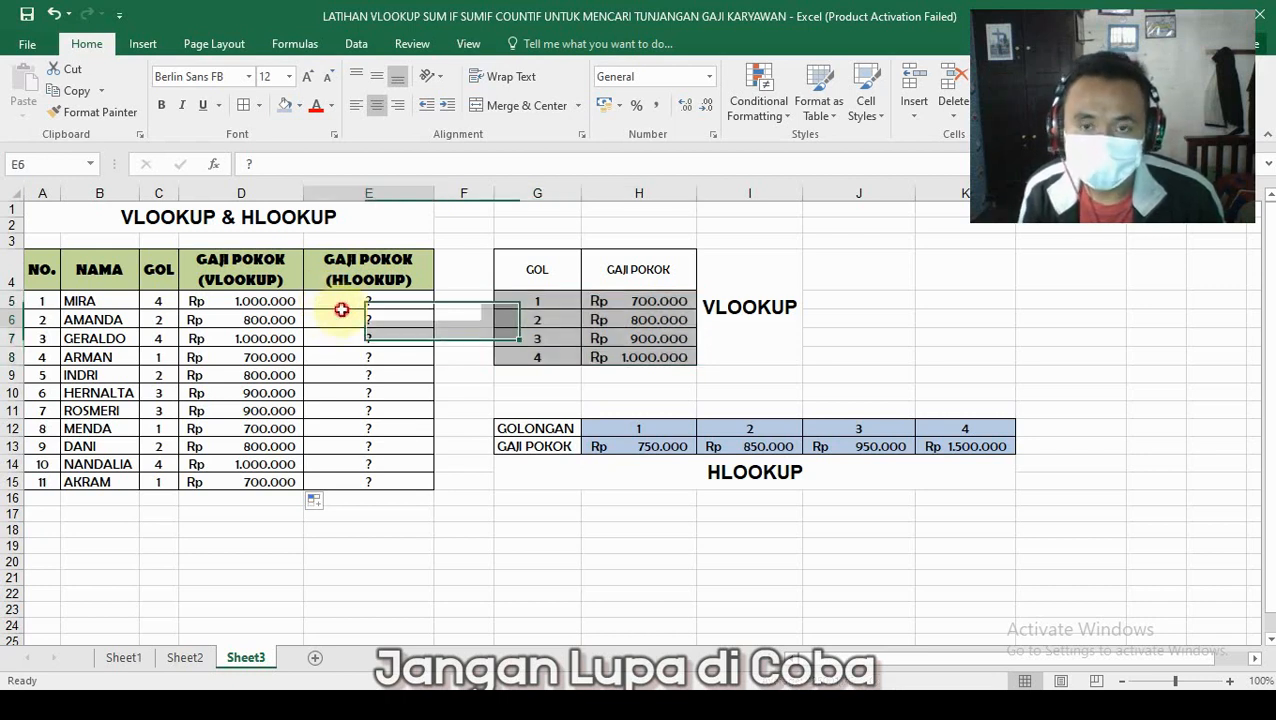
{"action": "left_click", "coordinate": [424, 297]}
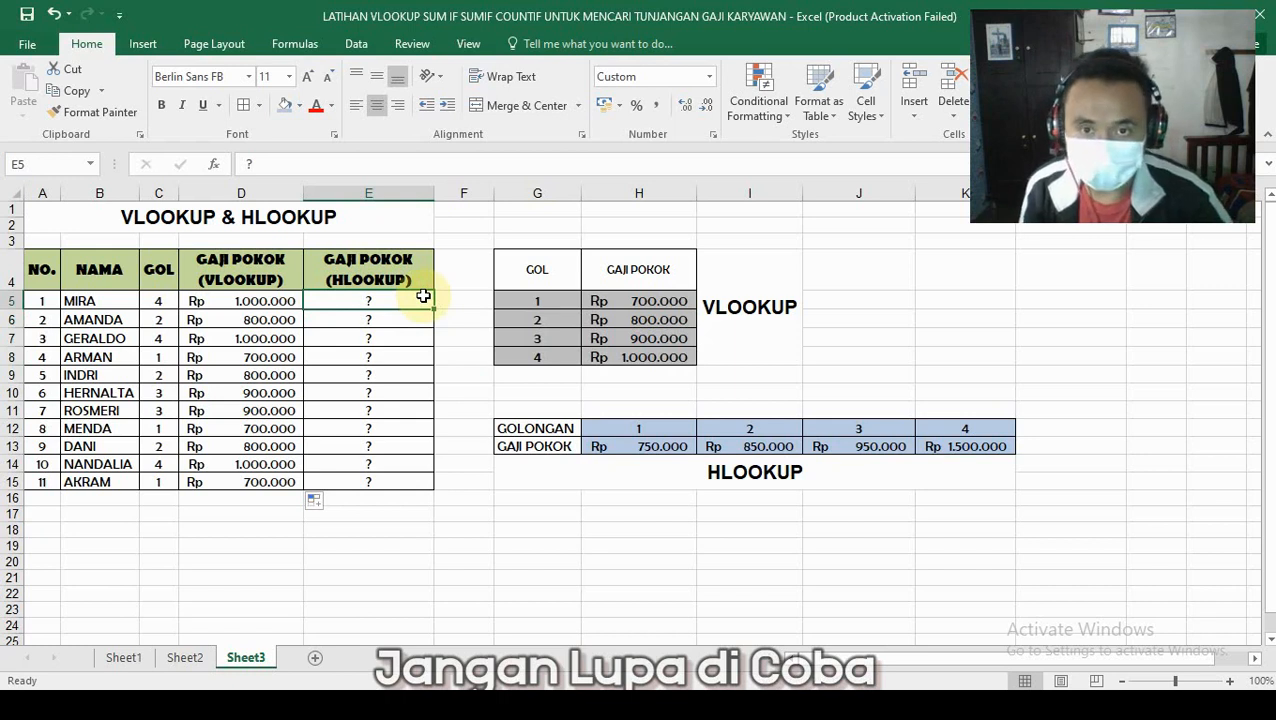
{"action": "key", "text": "shift+Down"}
{"action": "key", "text": "shift+Down"}
{"action": "key", "text": "shift+Down"}
{"action": "key", "text": "shift+Down"}
{"action": "key", "text": "shift+Down"}
{"action": "key", "text": "shift+Down"}
{"action": "key", "text": "shift+Down"}
{"action": "key", "text": "shift+Down"}
{"action": "key", "text": "shift+Down"}
{"action": "key", "text": "shift+Down"}
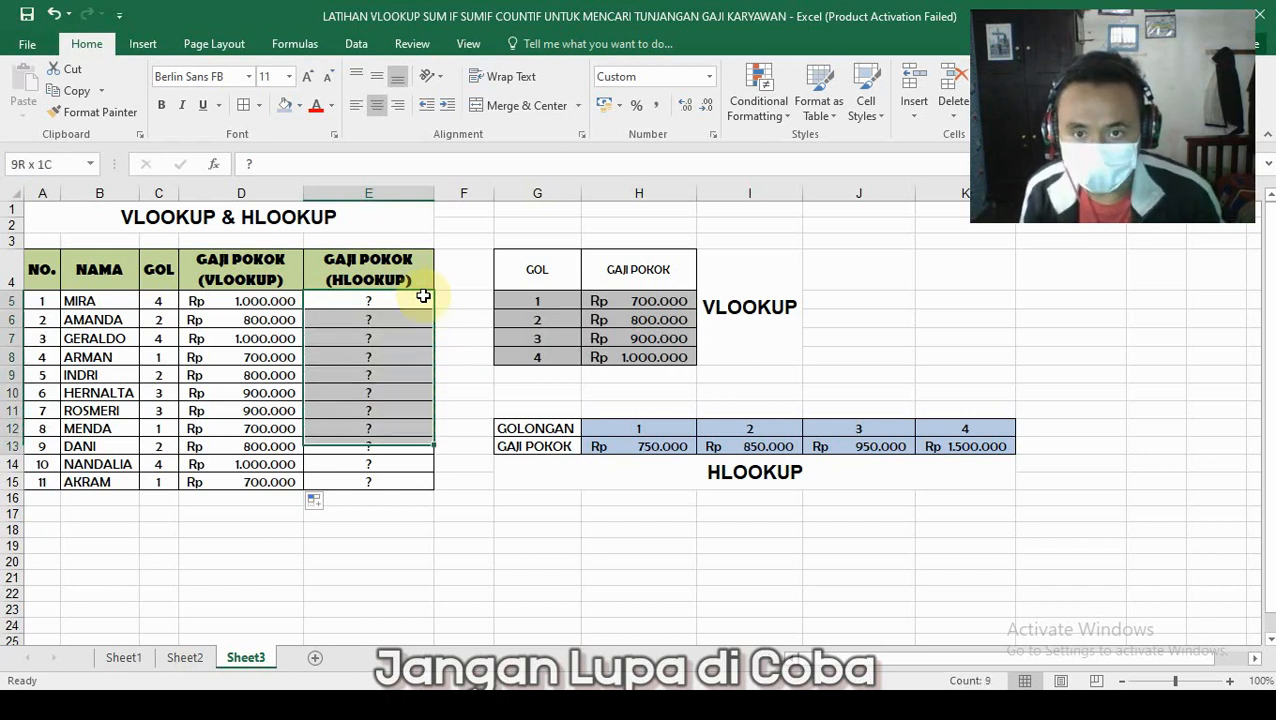
{"action": "key", "text": "Delete"}
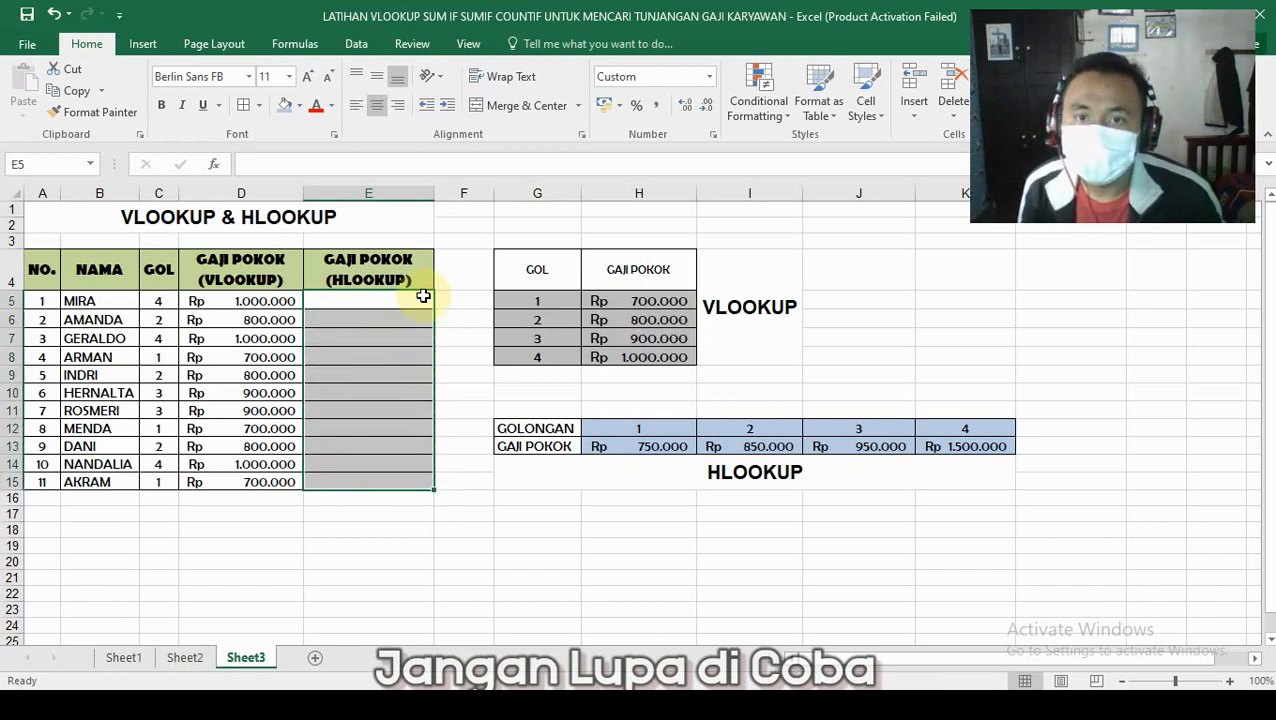
Enter =HLOOKUP(C5;$H$12:$K$13;2) in E5, using the horizontal salary table with absolute references
{"action": "left_click", "coordinate": [382, 301]}
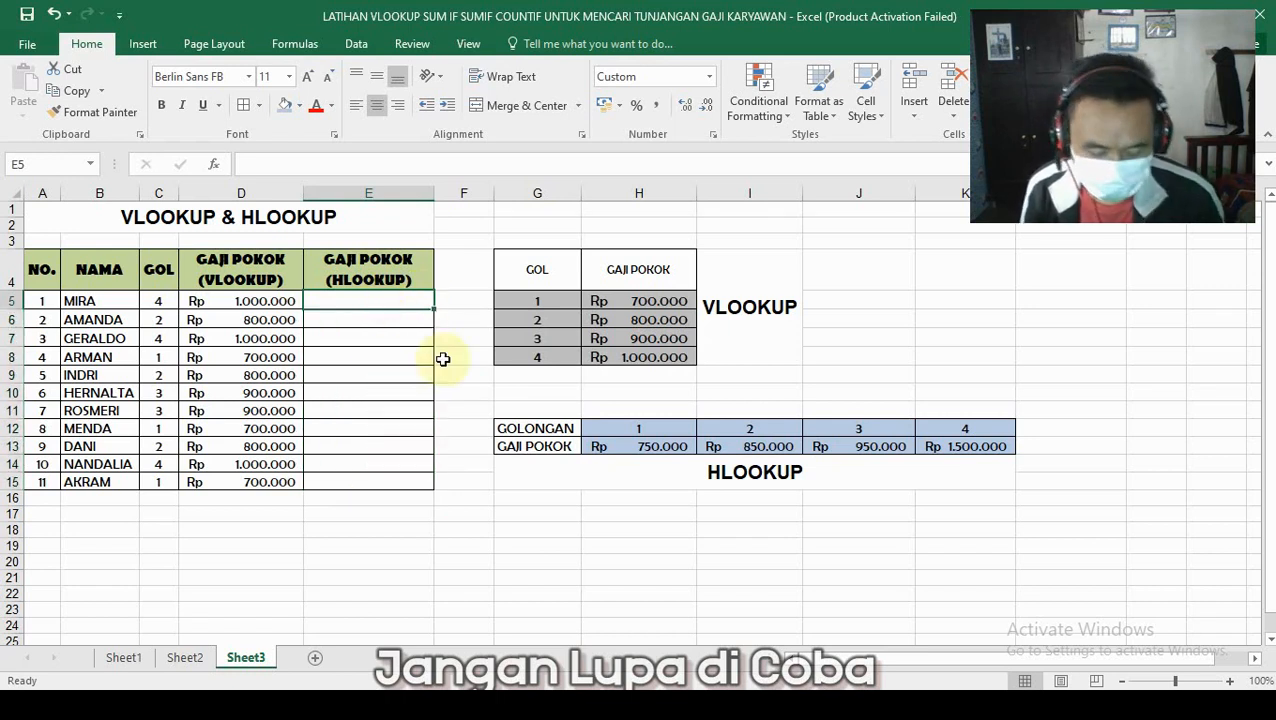
{"action": "type", "text": "="}
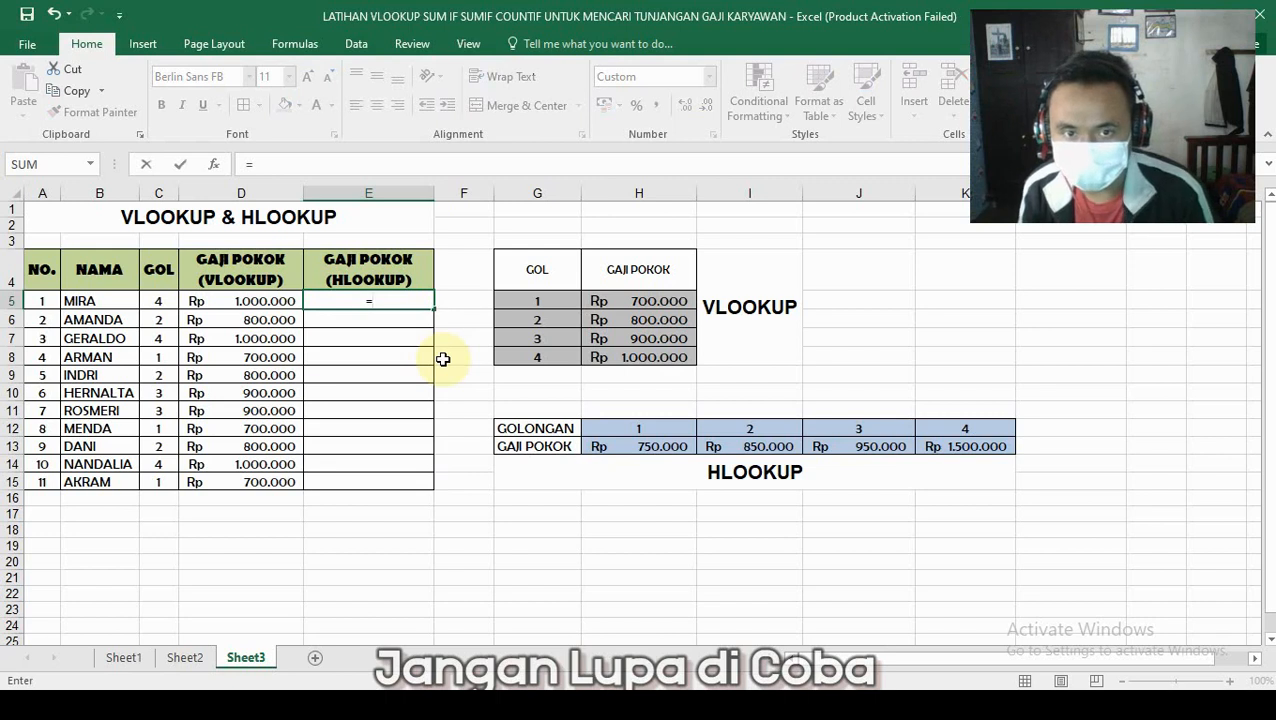
{"action": "type", "text": "HLOOK"}
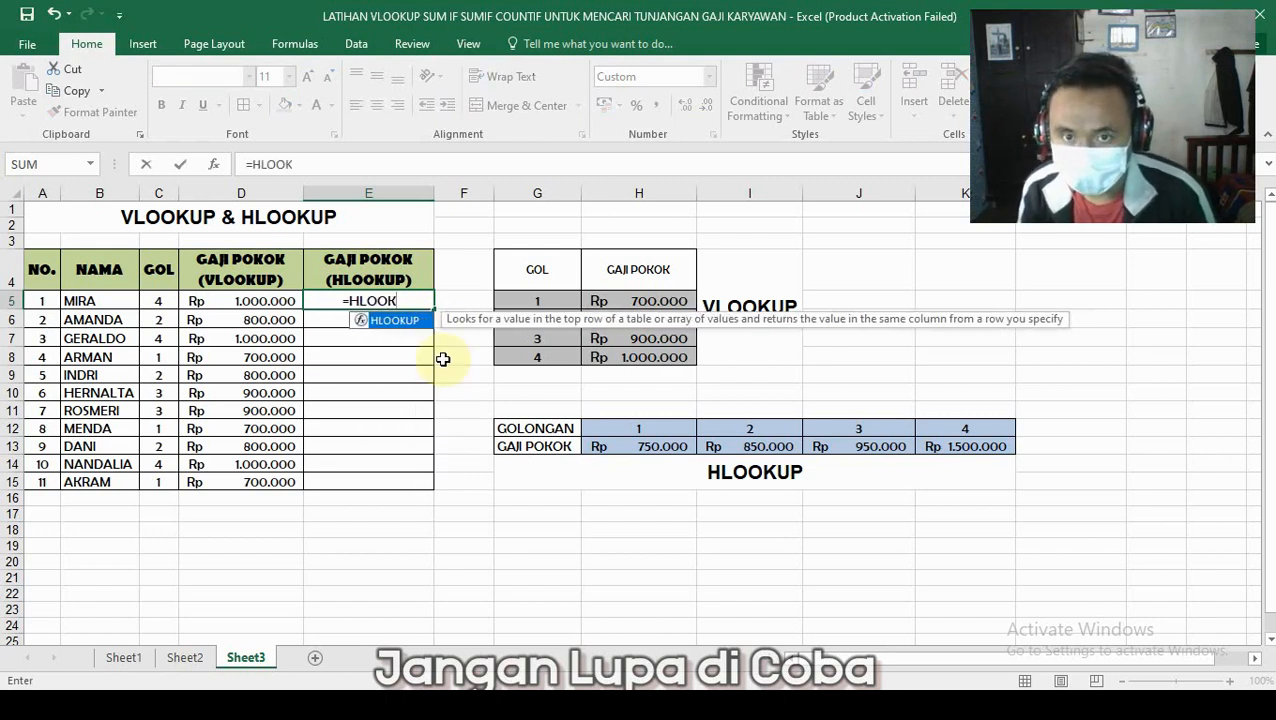
{"action": "type", "text": "UP"}
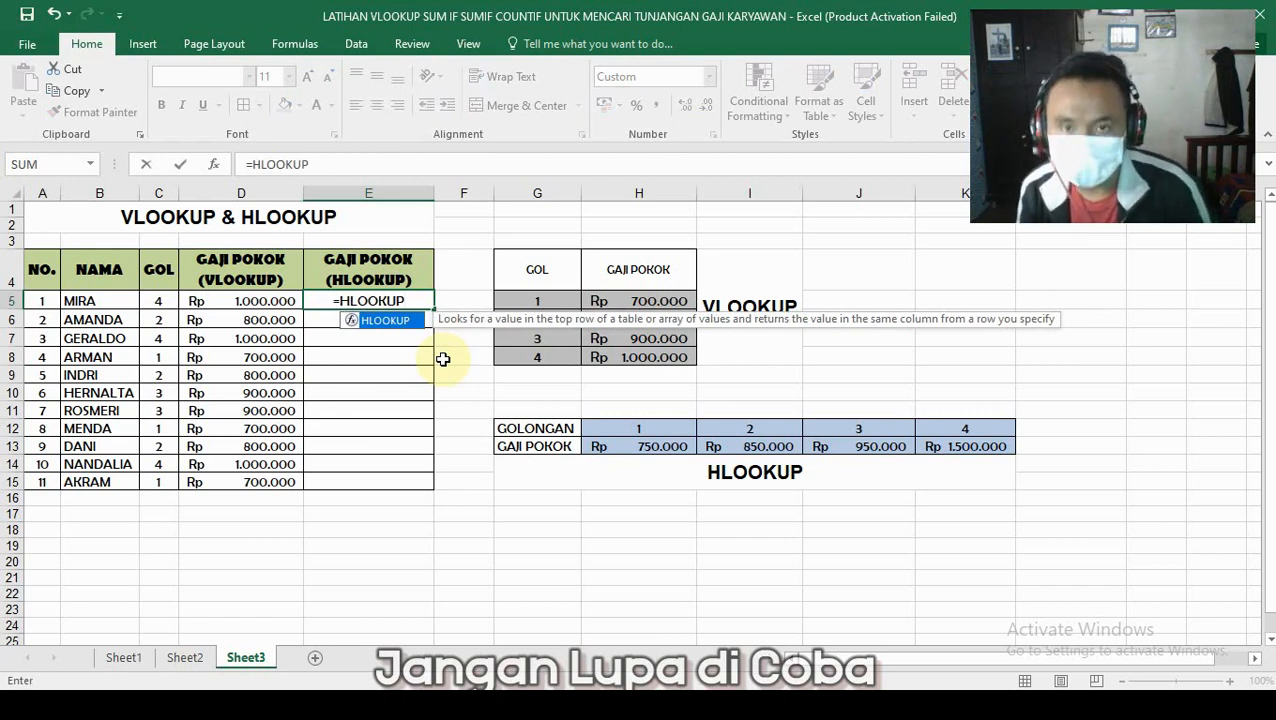
{"action": "type", "text": "("}
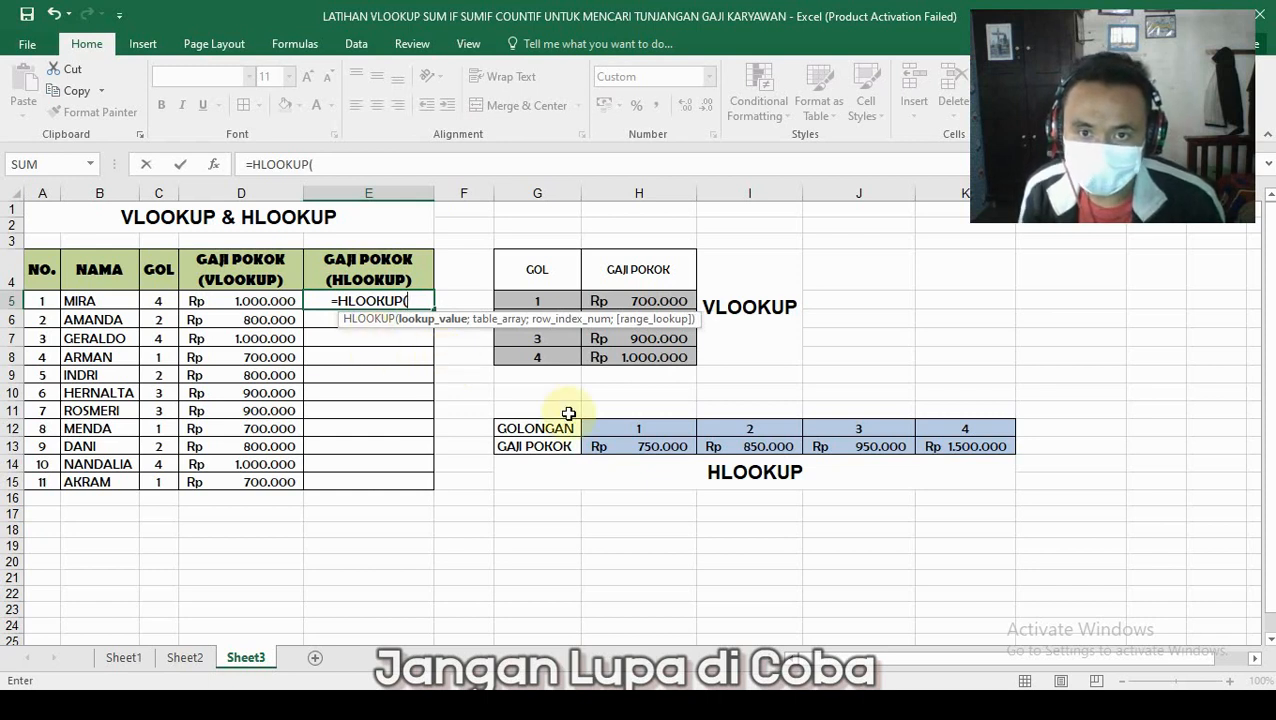
{"action": "left_click", "coordinate": [159, 306]}
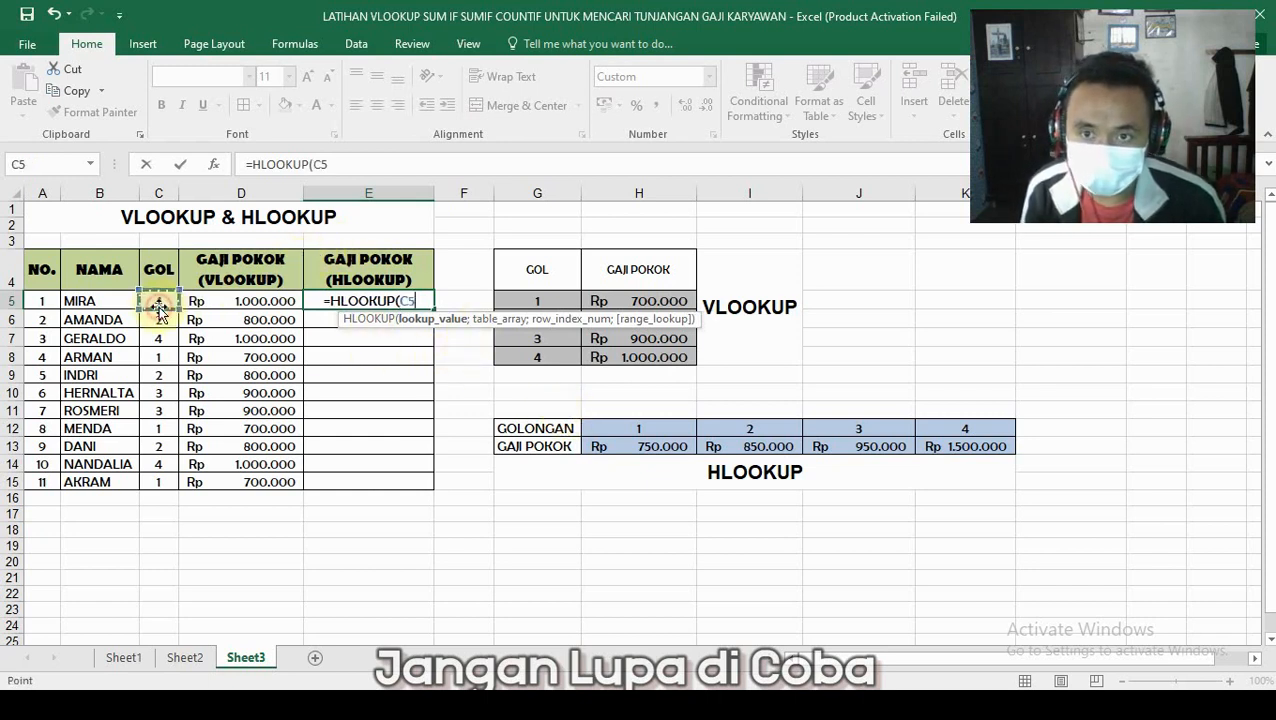
{"action": "type", "text": ";"}
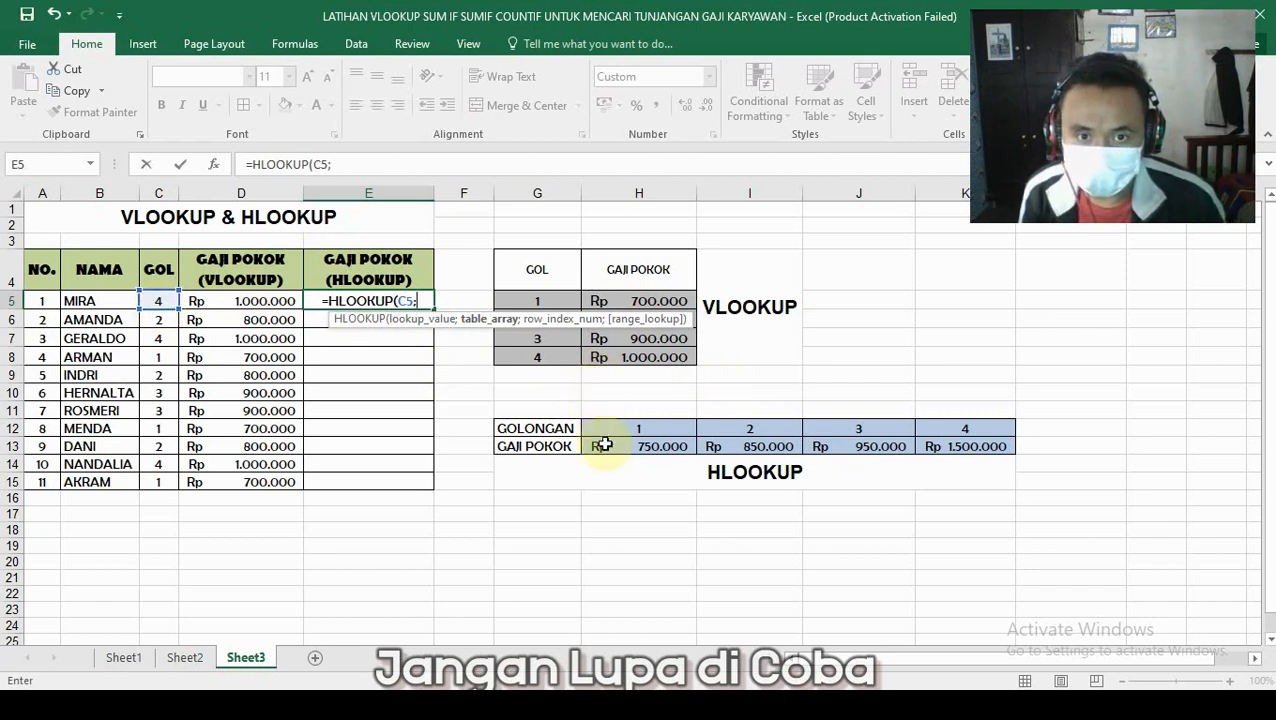
{"action": "left_click_drag", "start_coordinate": [603, 428], "coordinate": [942, 440]}
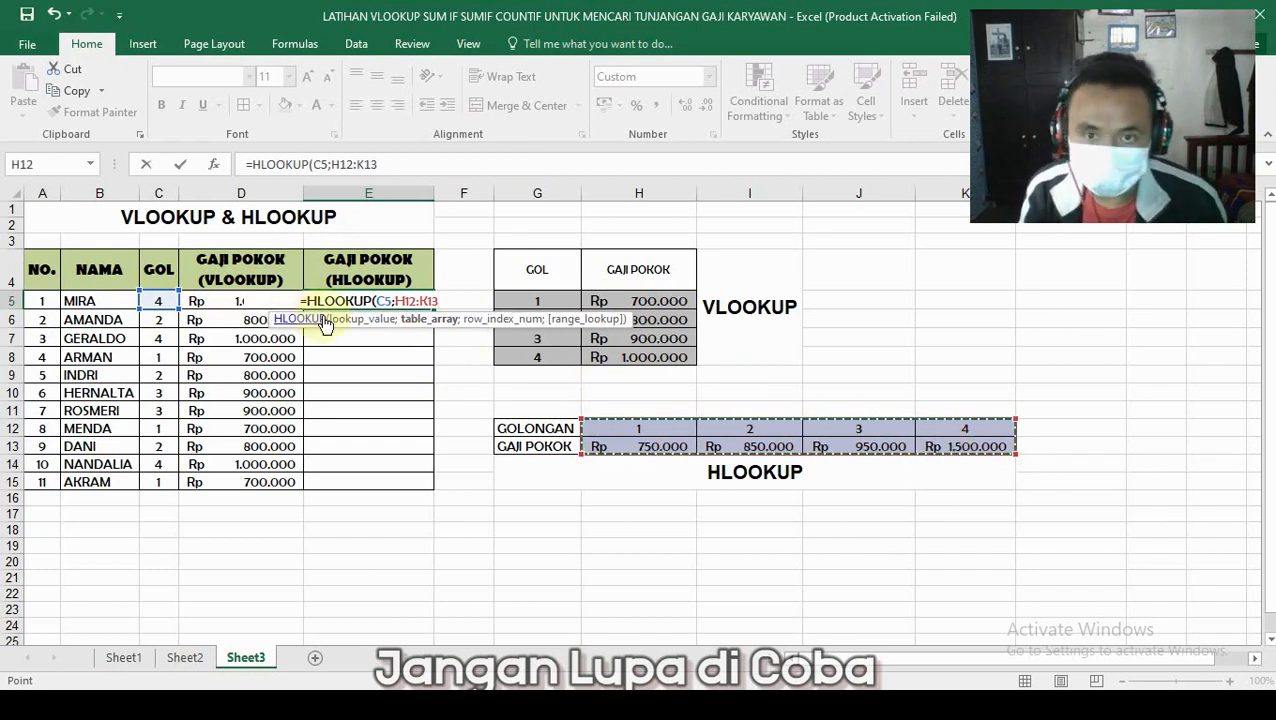
{"action": "key", "text": "F4"}
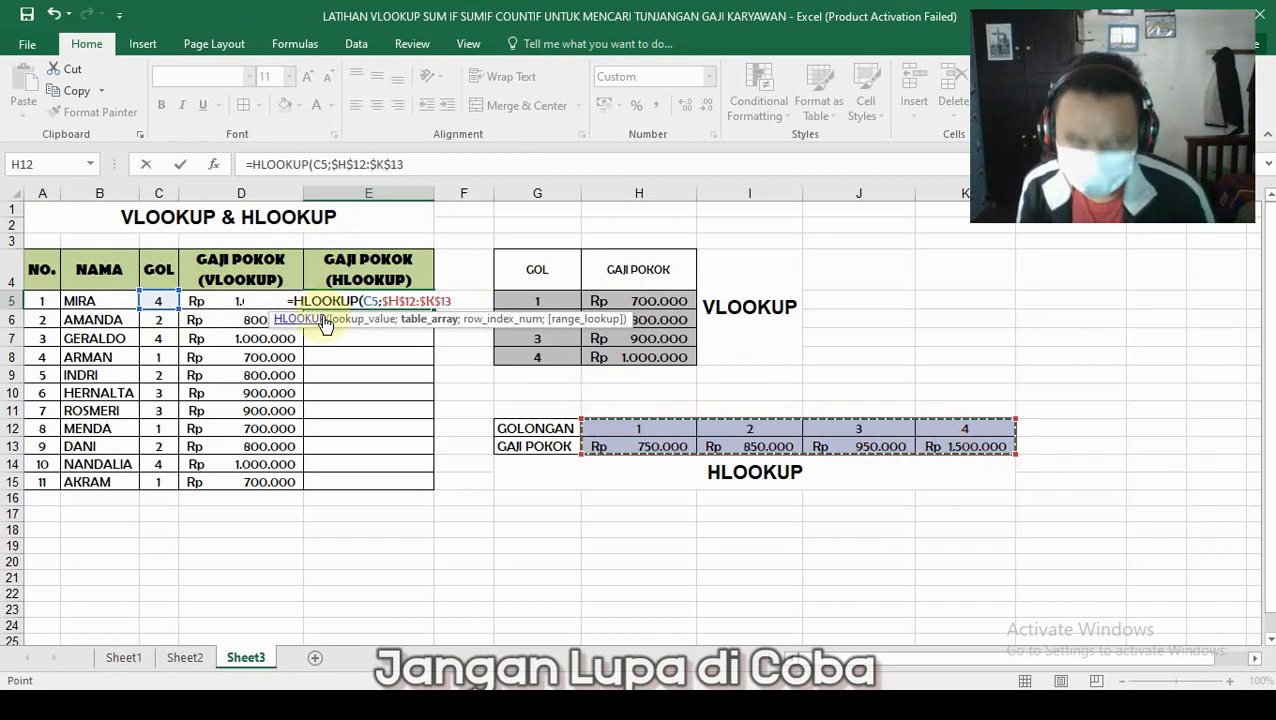
{"action": "type", "text": ";"}
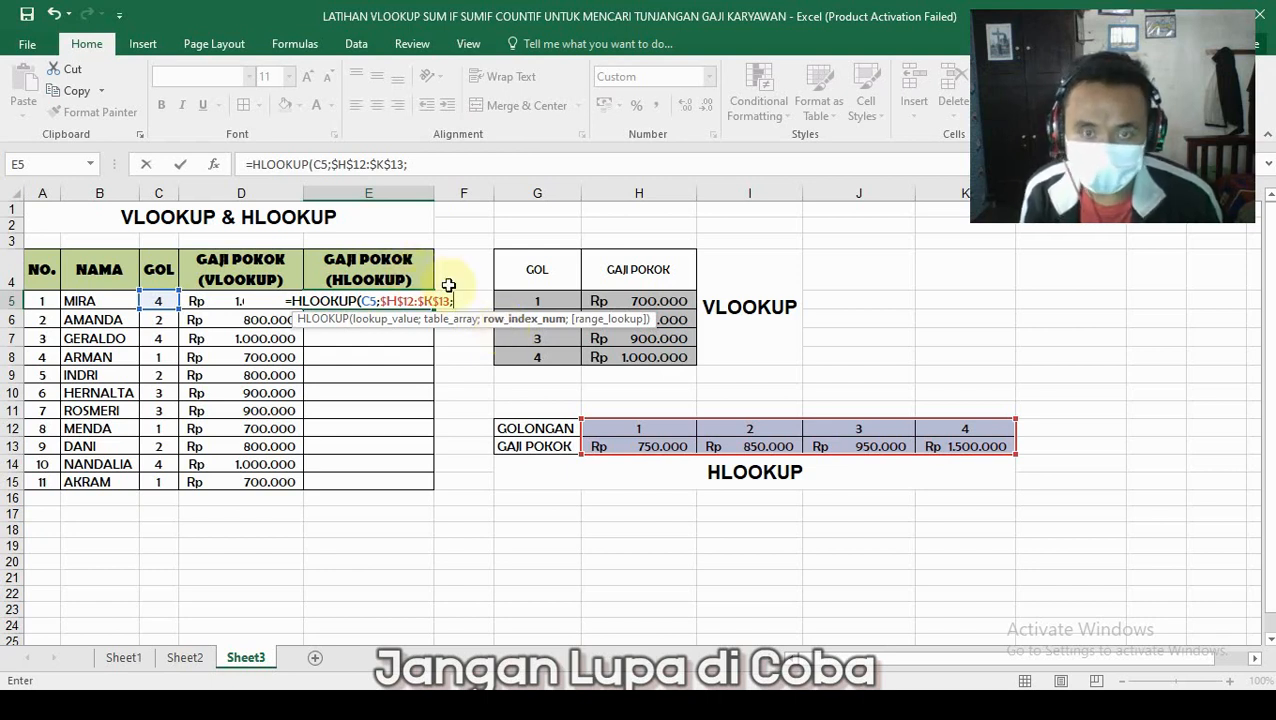
{"action": "type", "text": "2"}
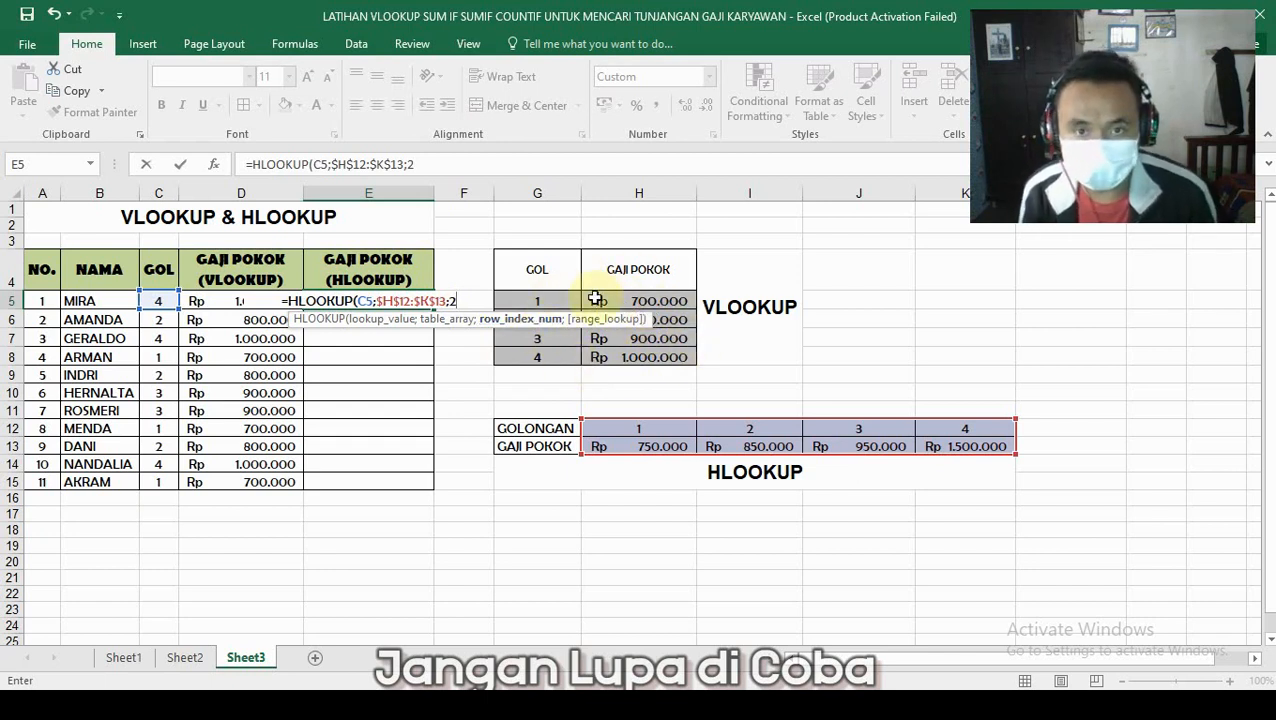
{"action": "type", "text": ")"}
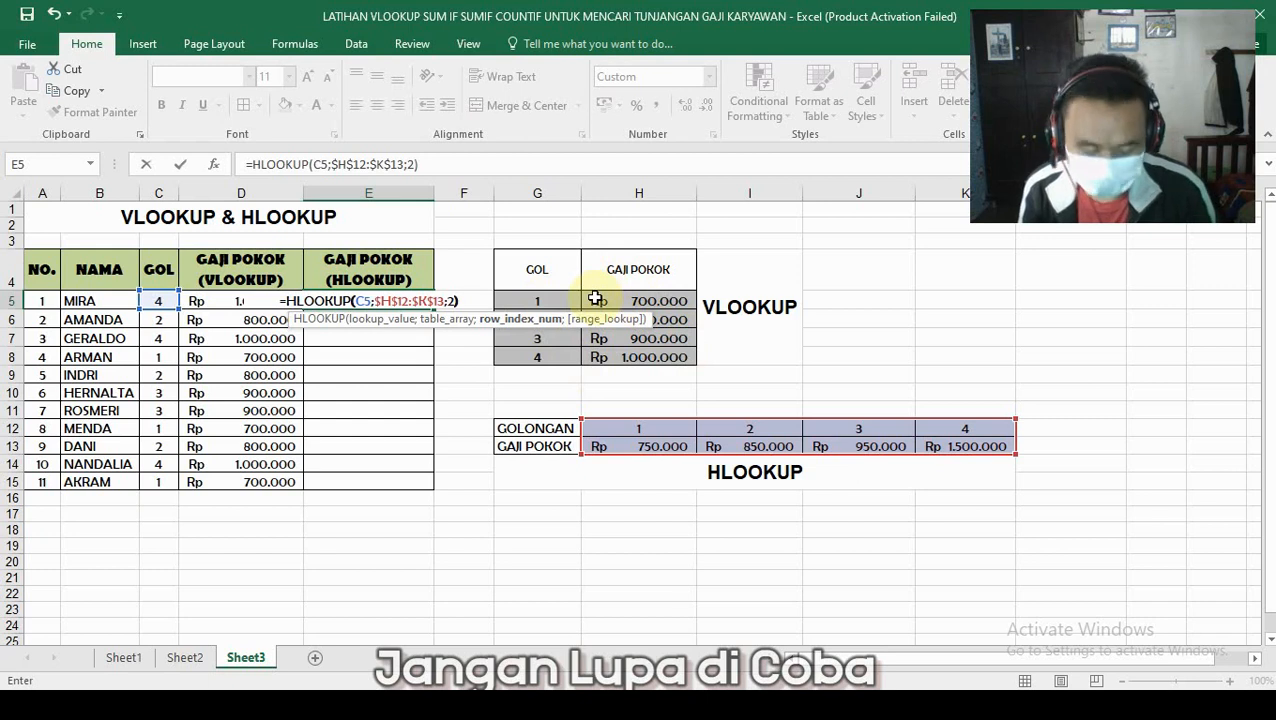
{"action": "key", "text": "Return"}
Fill the HLOOKUP formula from E5 down to E15, and undo both the fill and the formula entry
{"action": "left_click", "coordinate": [373, 300]}
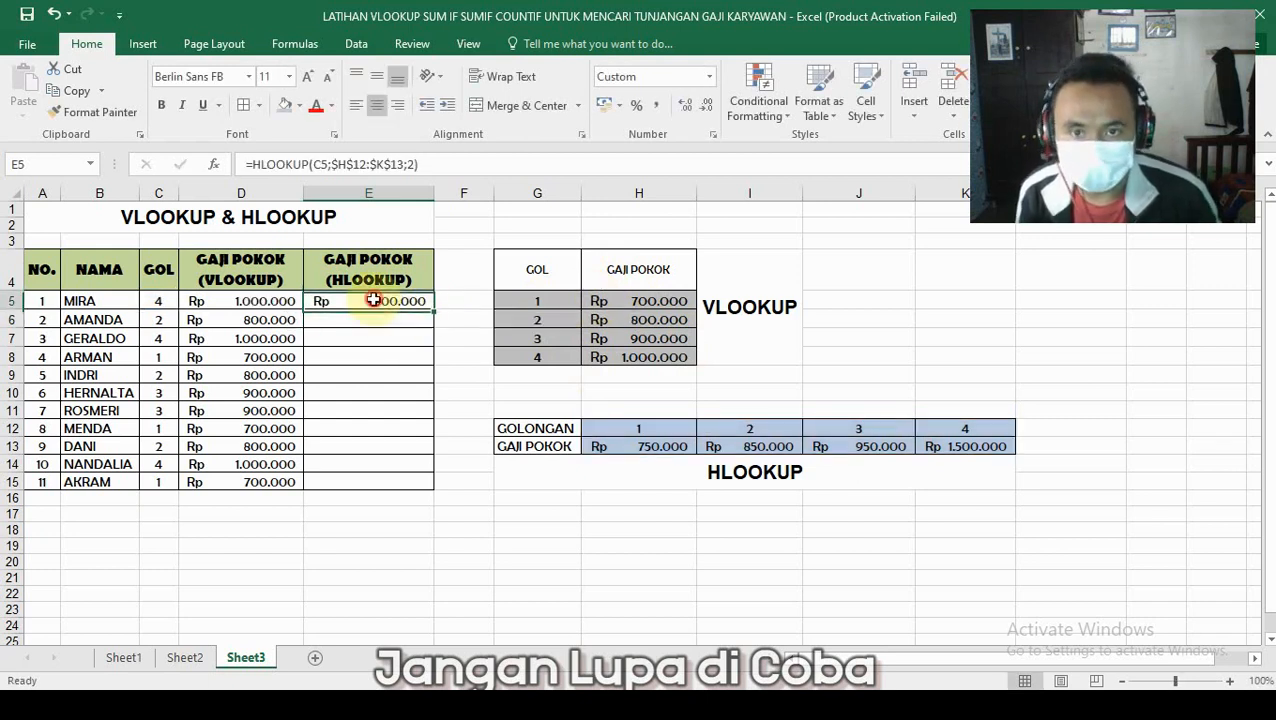
{"action": "left_click_drag", "start_coordinate": [437, 309], "coordinate": [430, 492]}
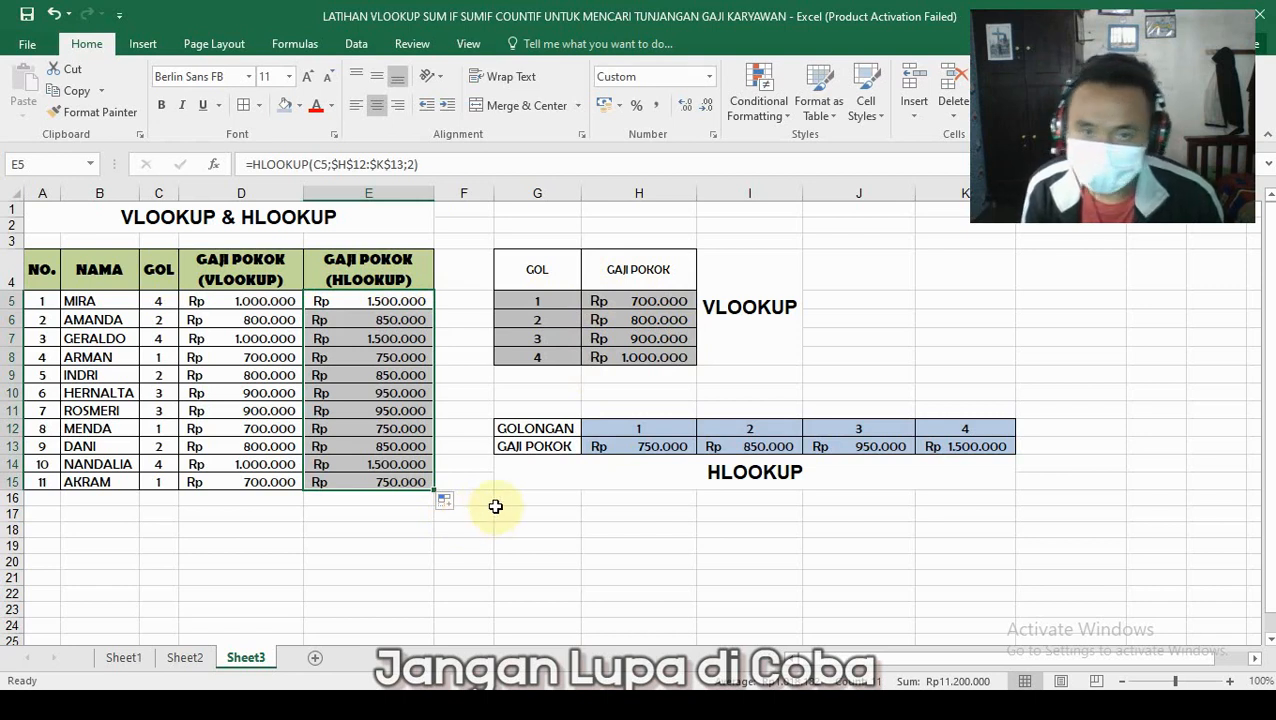
{"action": "key", "text": "ctrl+z"}
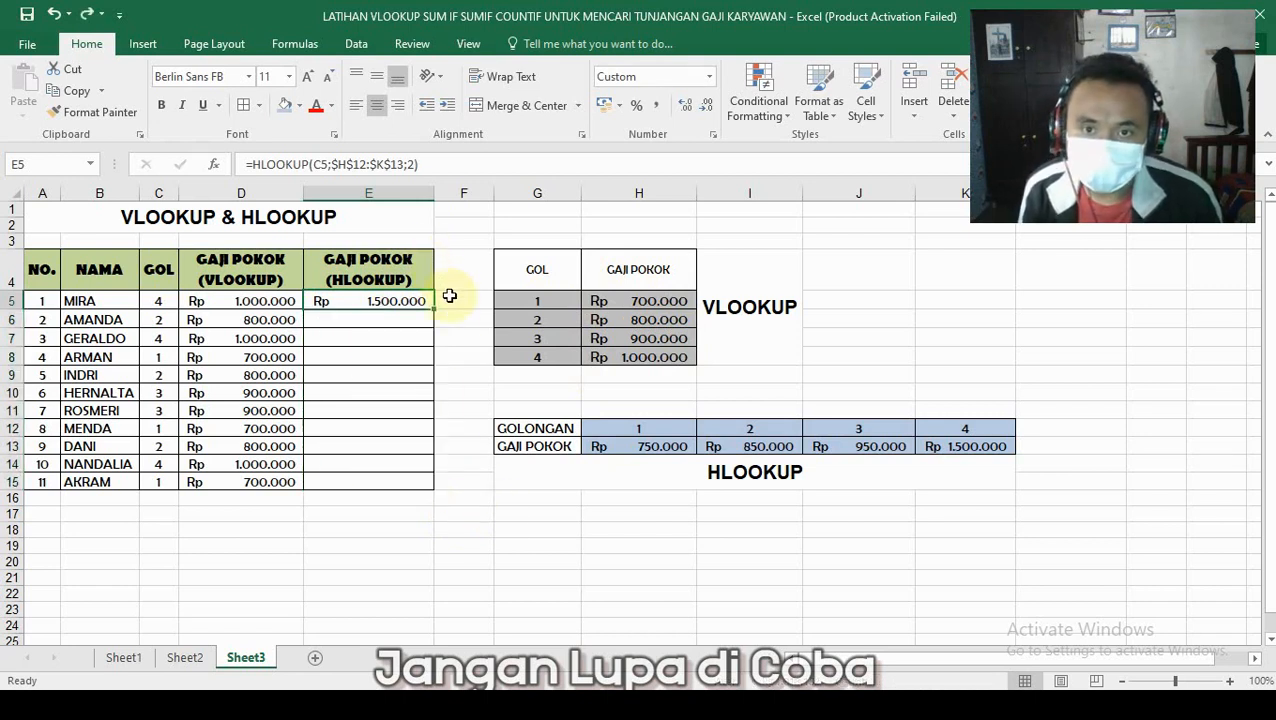
{"action": "key", "text": "ctrl+z"}
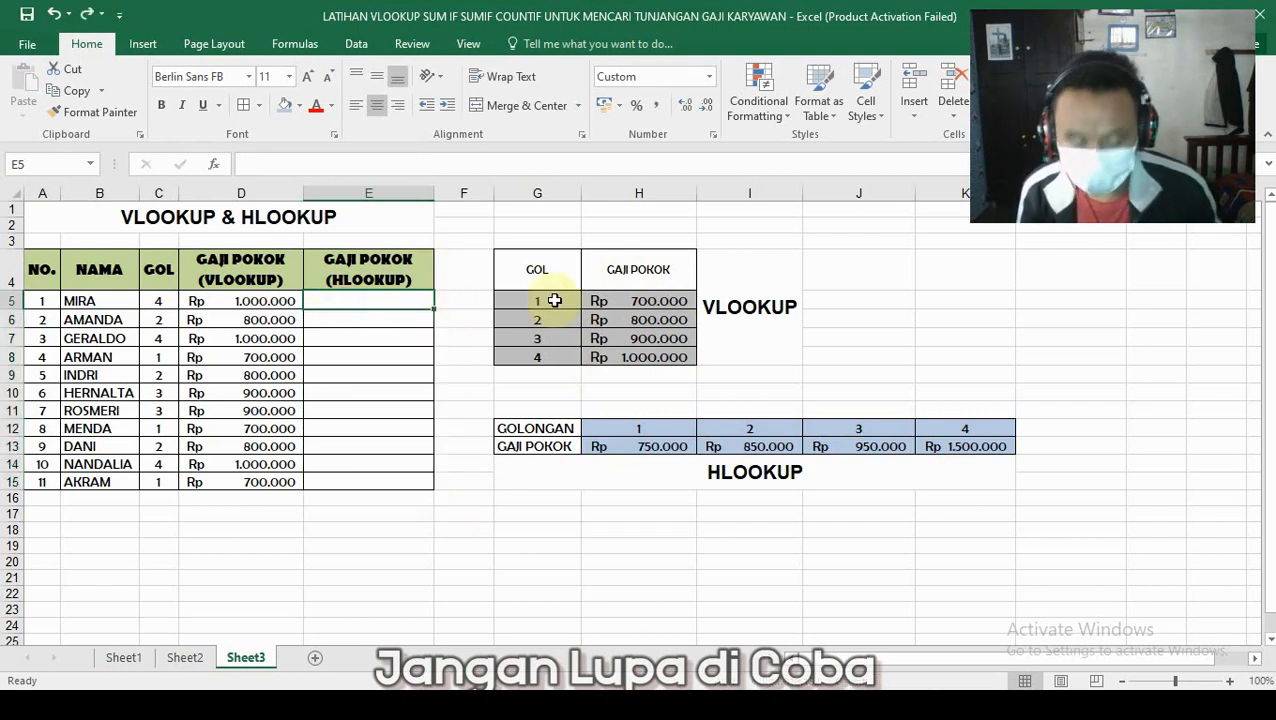
Enter =HLOOKUP(C5;$H$12:$K$13;1) in E5 to try row index 1 of the horizontal salary table
{"action": "type", "text": "=HLOOKUP"}
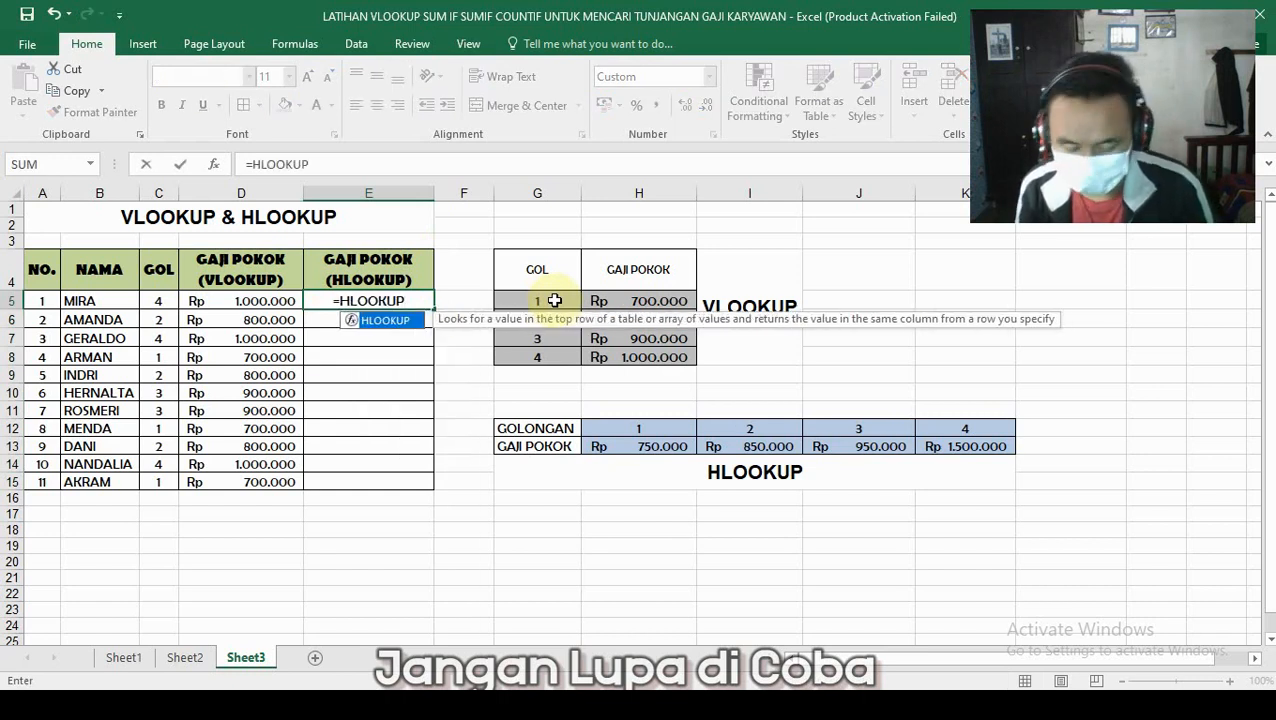
{"action": "type", "text": "("}
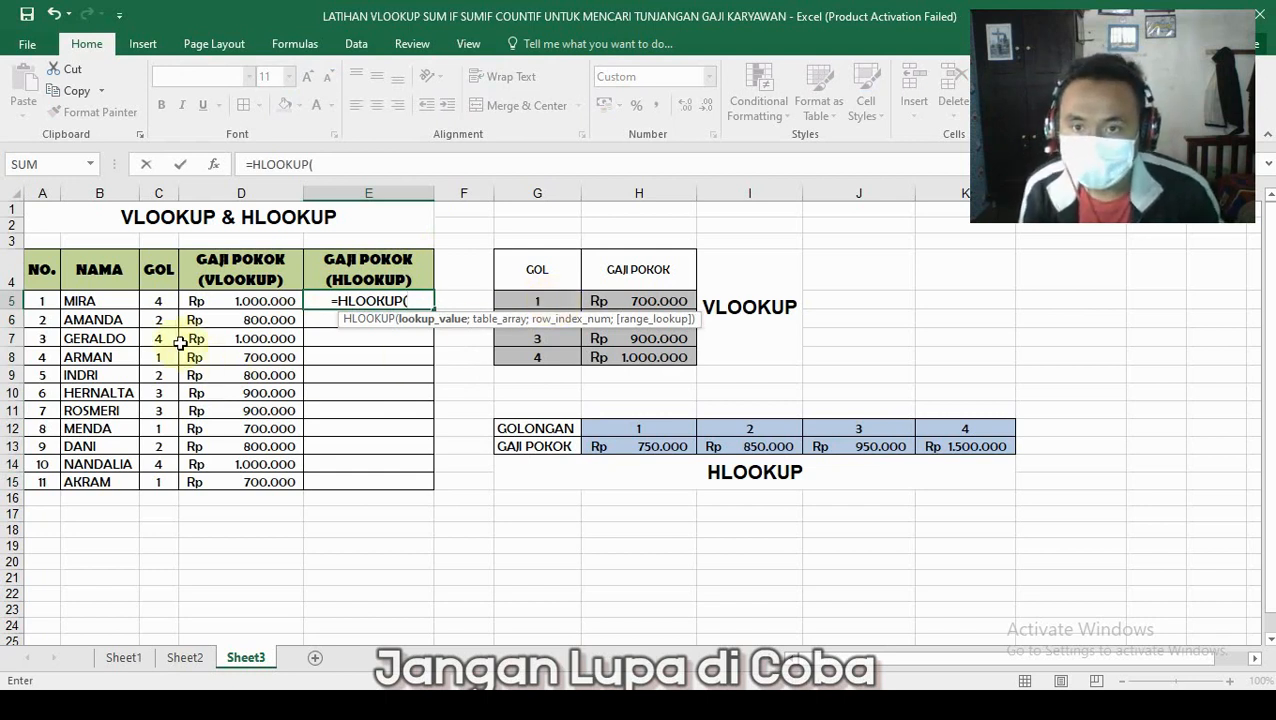
{"action": "left_click", "coordinate": [156, 302]}
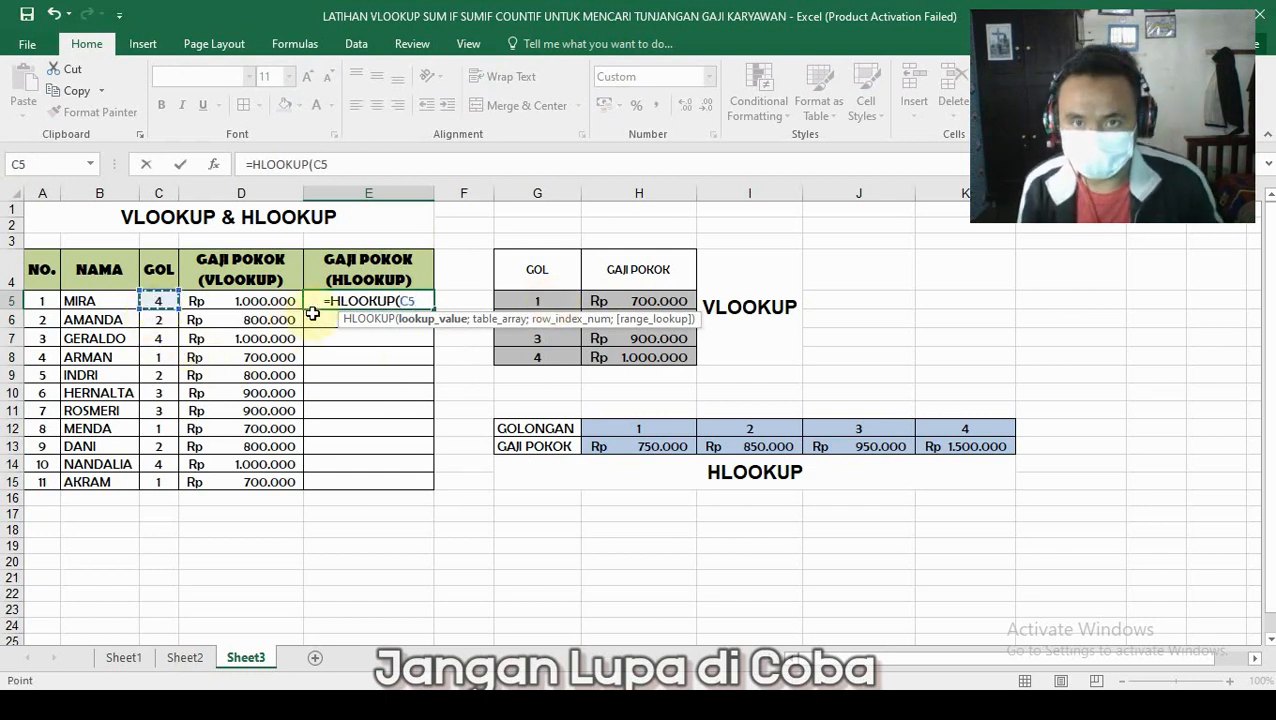
{"action": "type", "text": ";"}
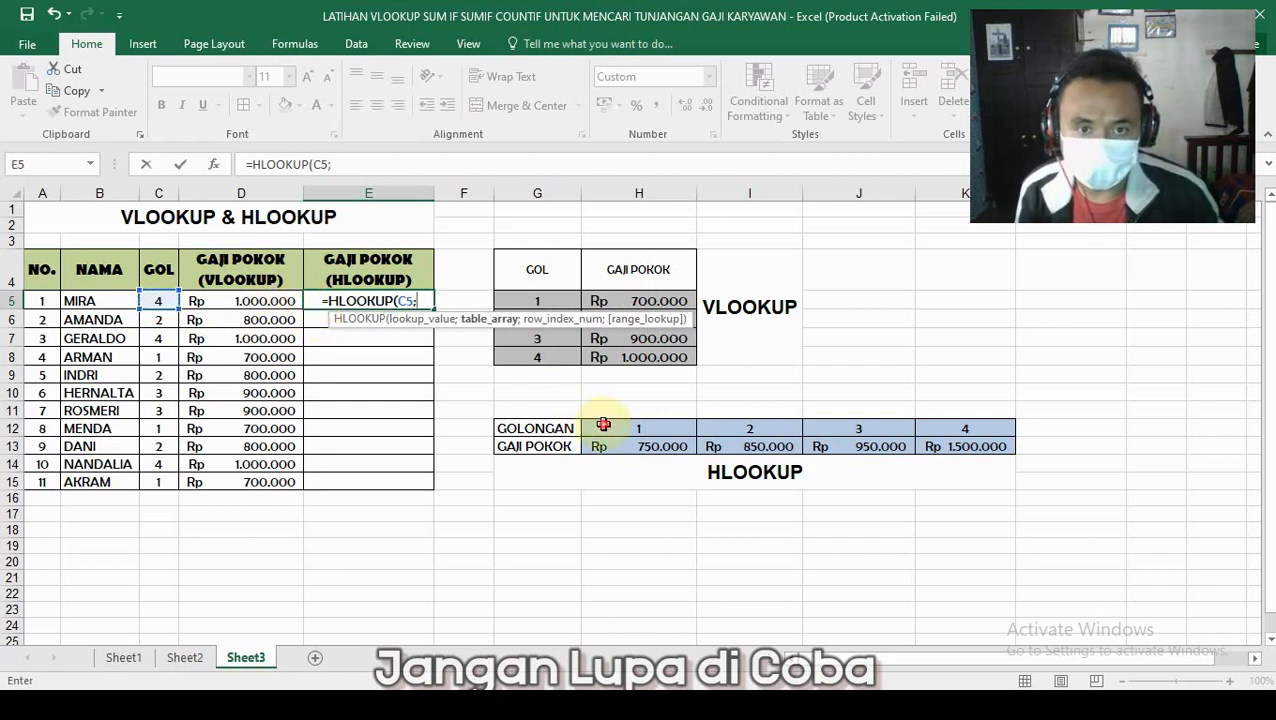
{"action": "left_click_drag", "start_coordinate": [601, 428], "coordinate": [962, 446]}
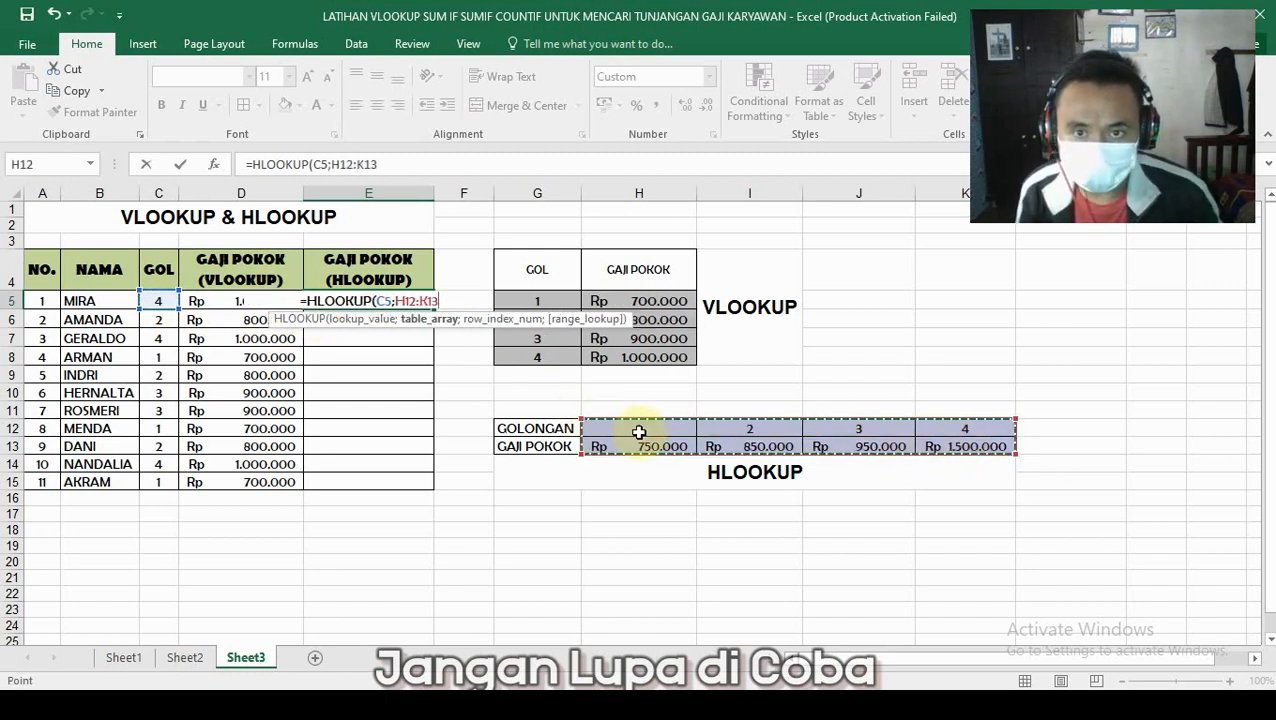
{"action": "key", "text": "F4"}
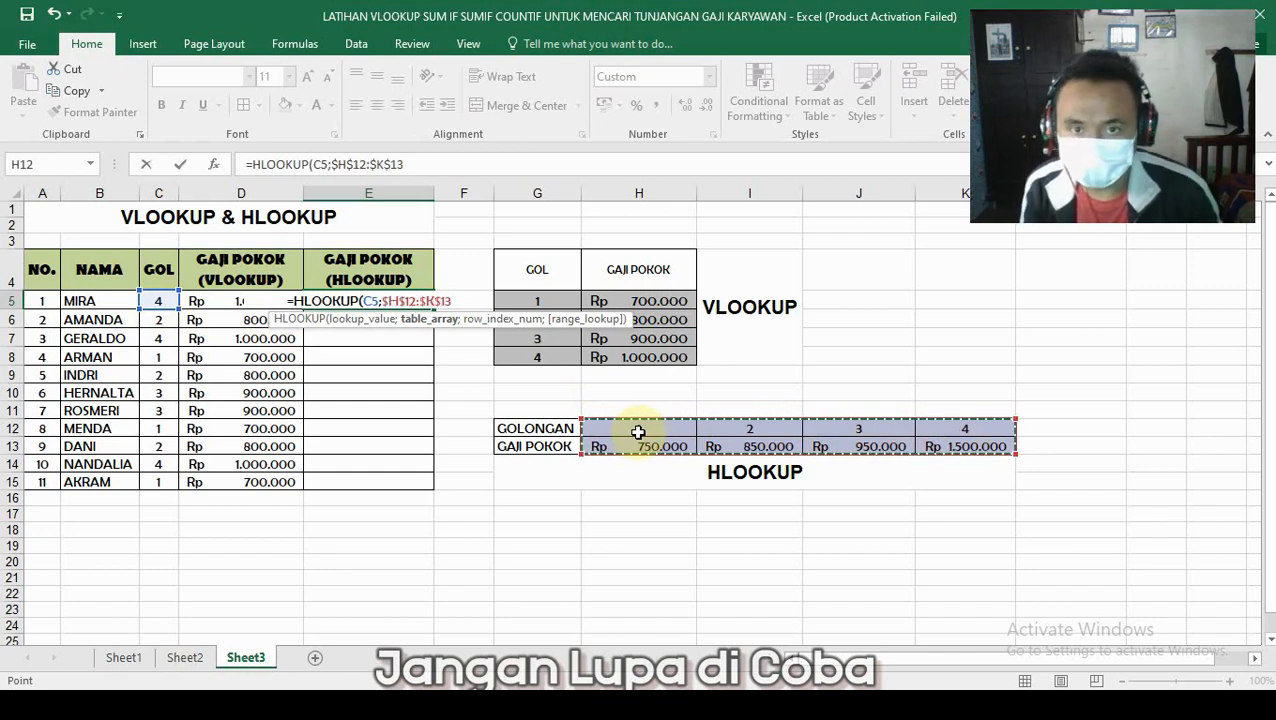
{"action": "type", "text": ";1"}
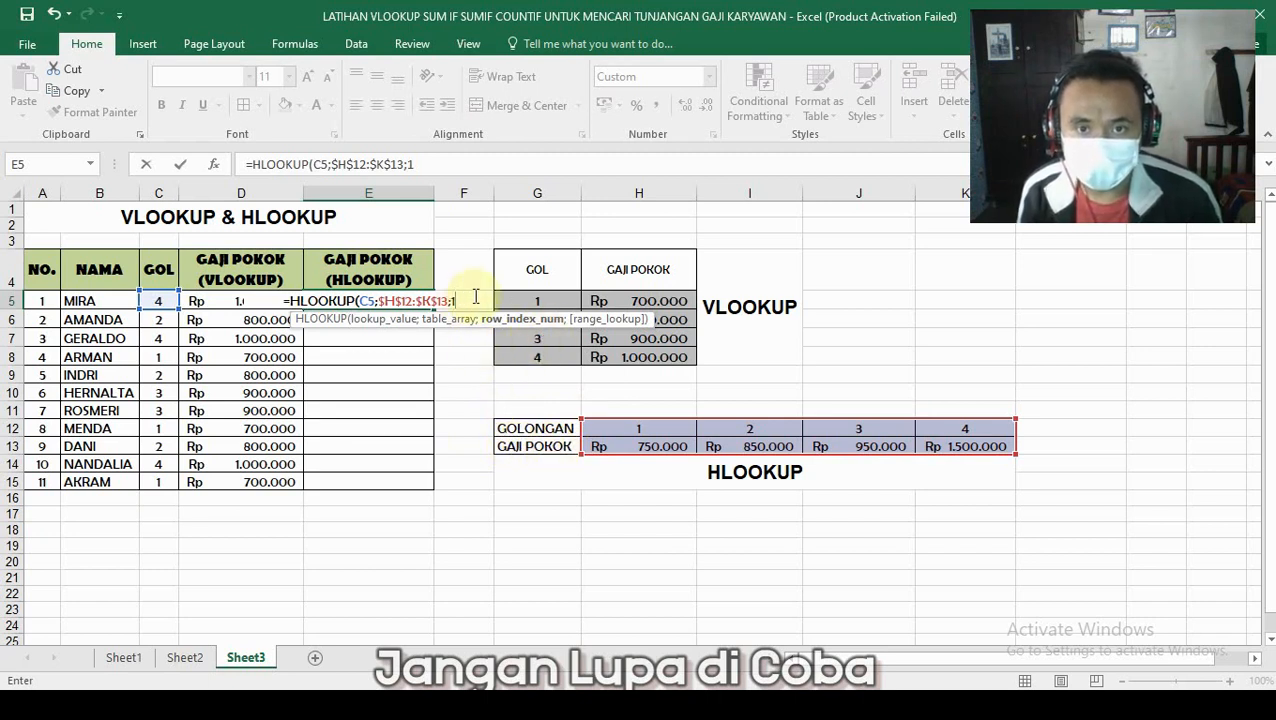
{"action": "type", "text": ")"}
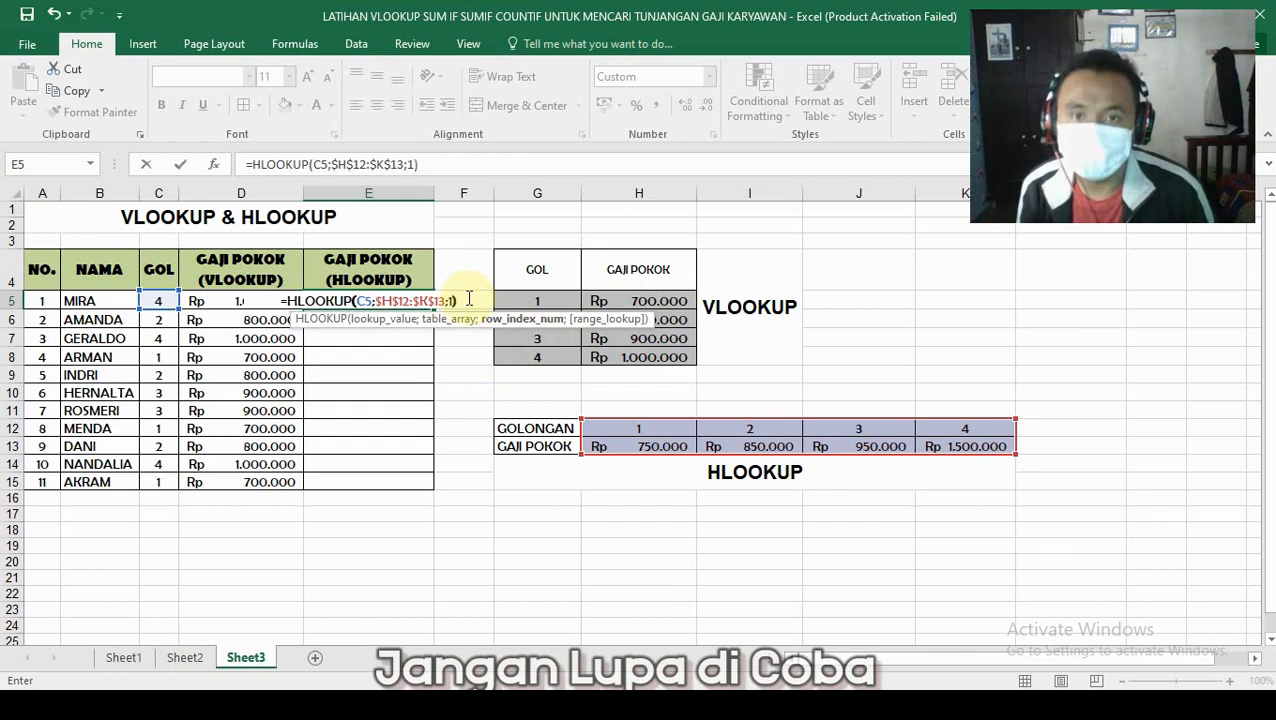
{"action": "key", "text": "Return"}
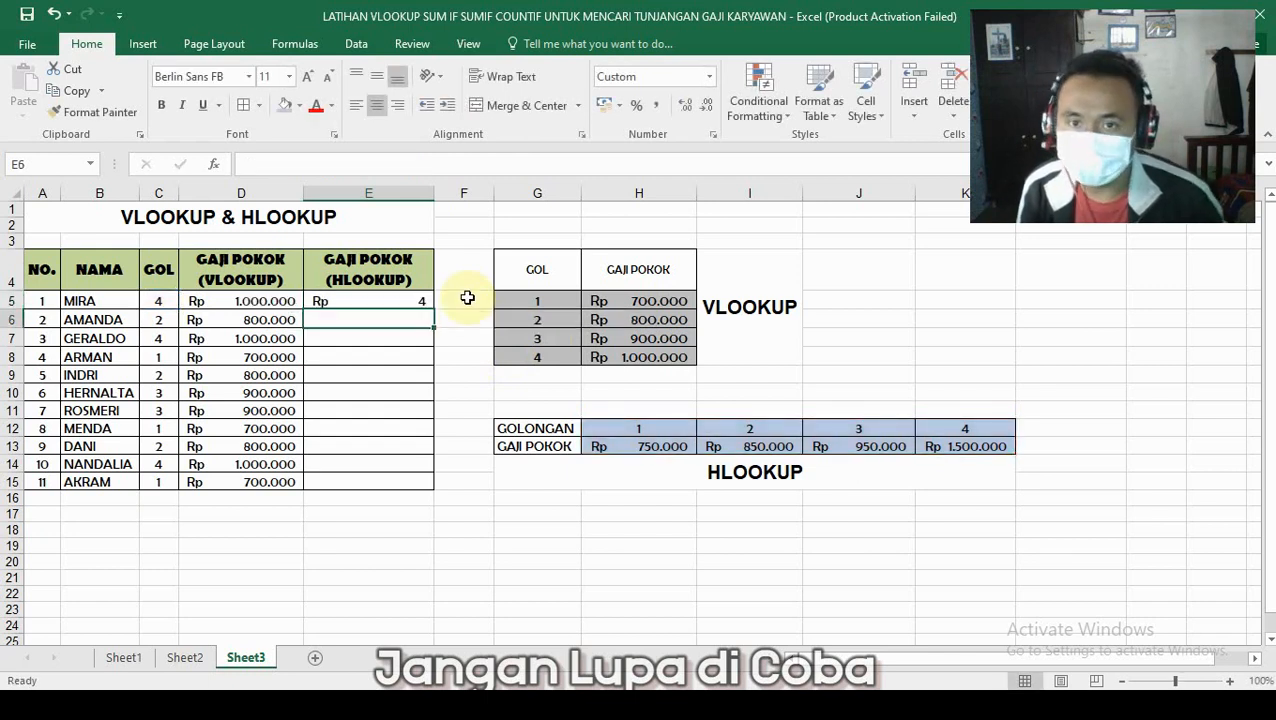
Fill the row-index-1 HLOOKUP formula from E5 down to E15, and undo the fill and the formula entry
{"action": "left_click", "coordinate": [382, 301]}
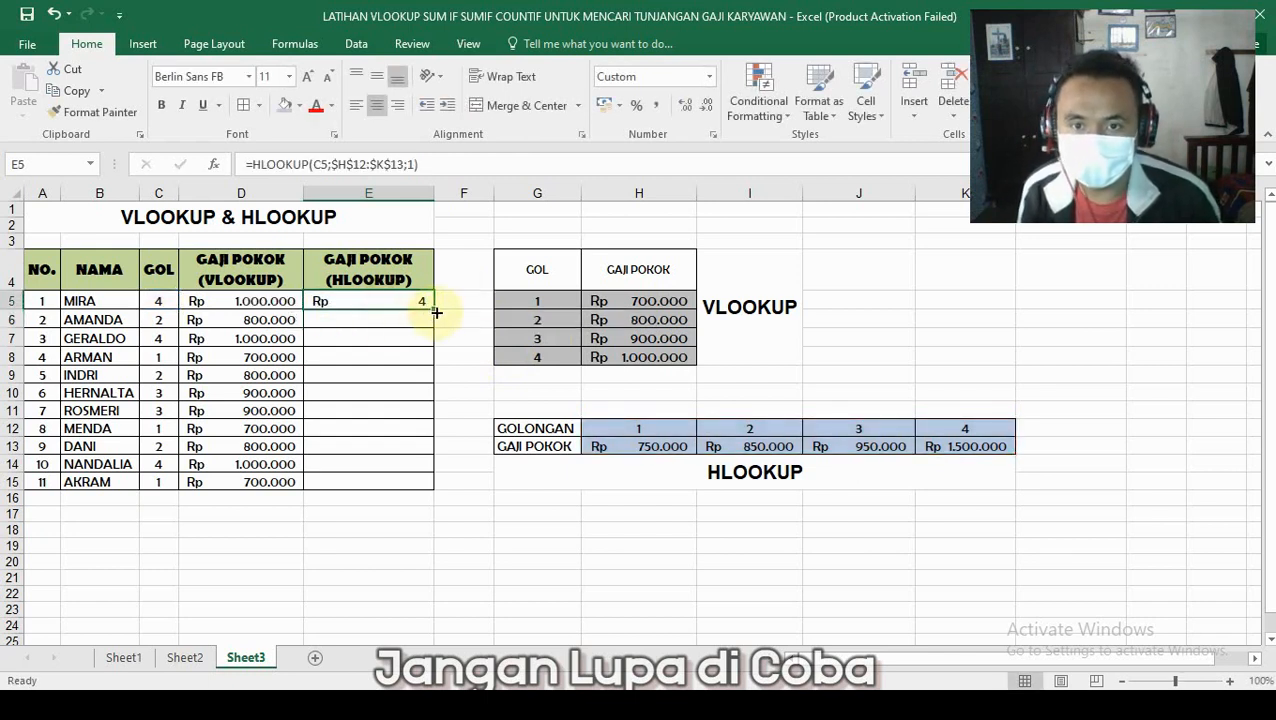
{"action": "left_click_drag", "start_coordinate": [433, 308], "coordinate": [433, 487]}
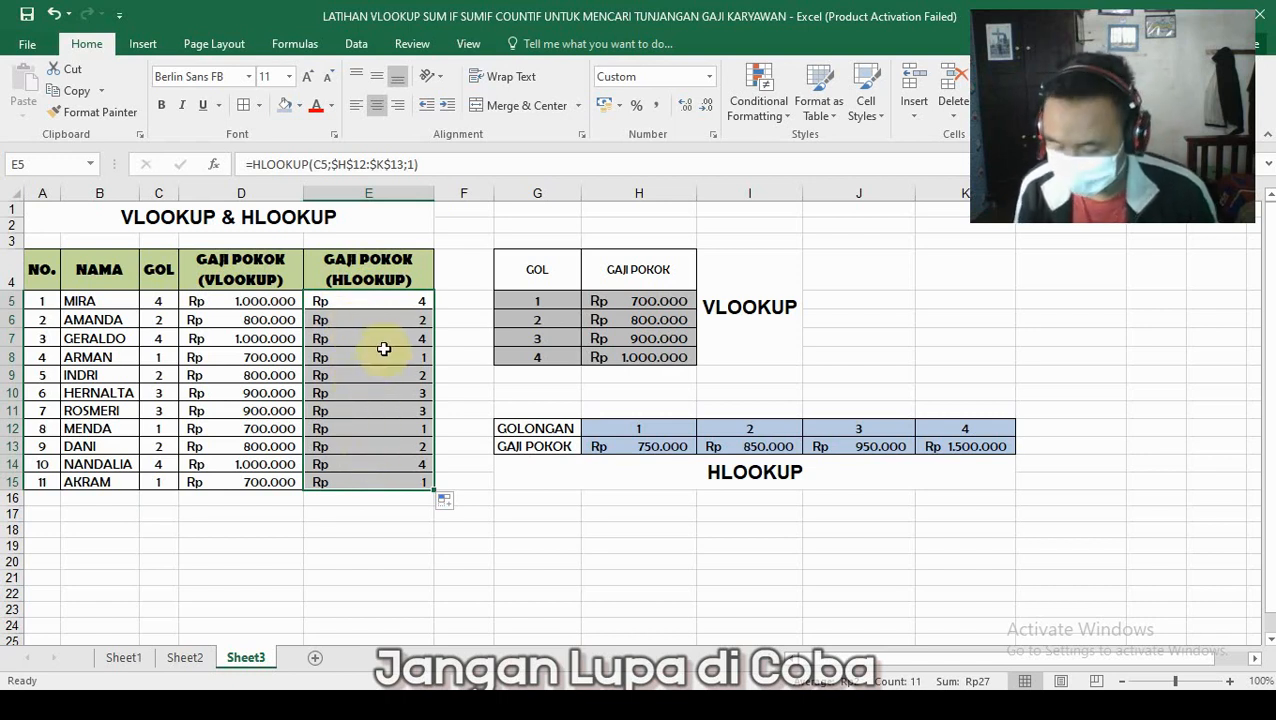
{"action": "key", "text": "ctrl+z"}
{"action": "key", "text": "ctrl+z"}
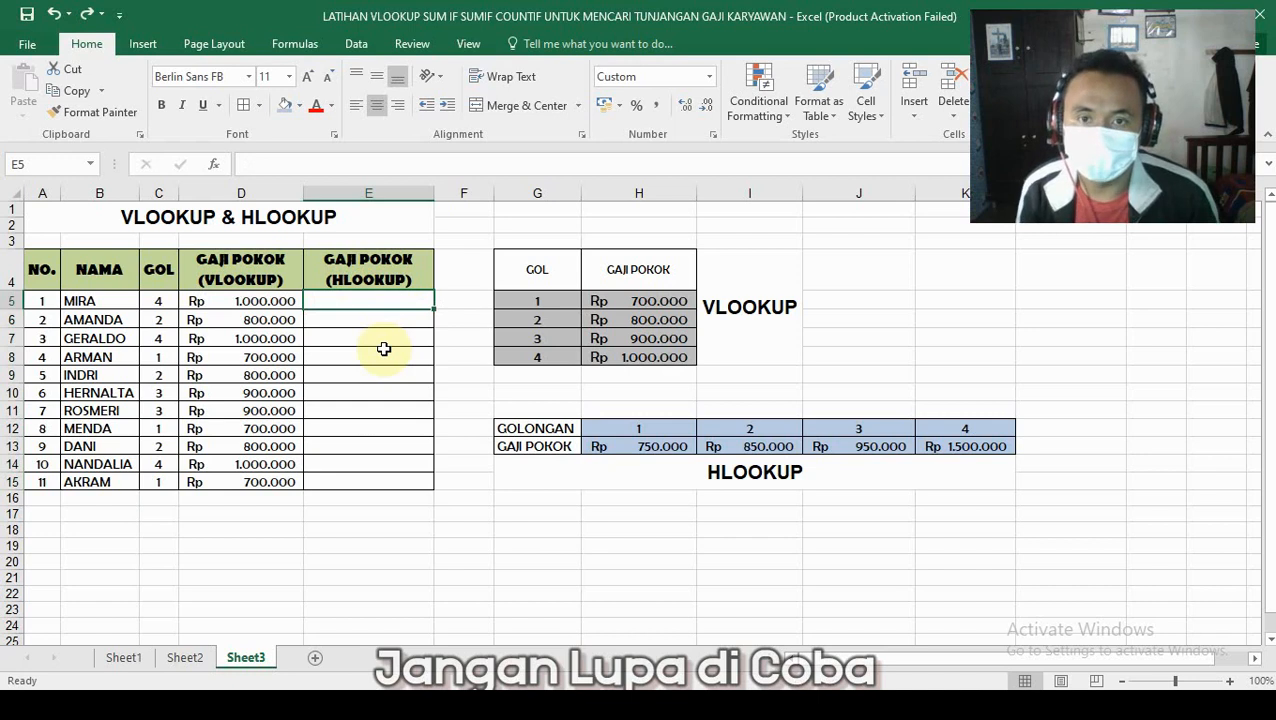
Undo the clearing of the question-mark placeholders in E5:E15 and clear them again
{"action": "key", "text": "ctrl+z"}
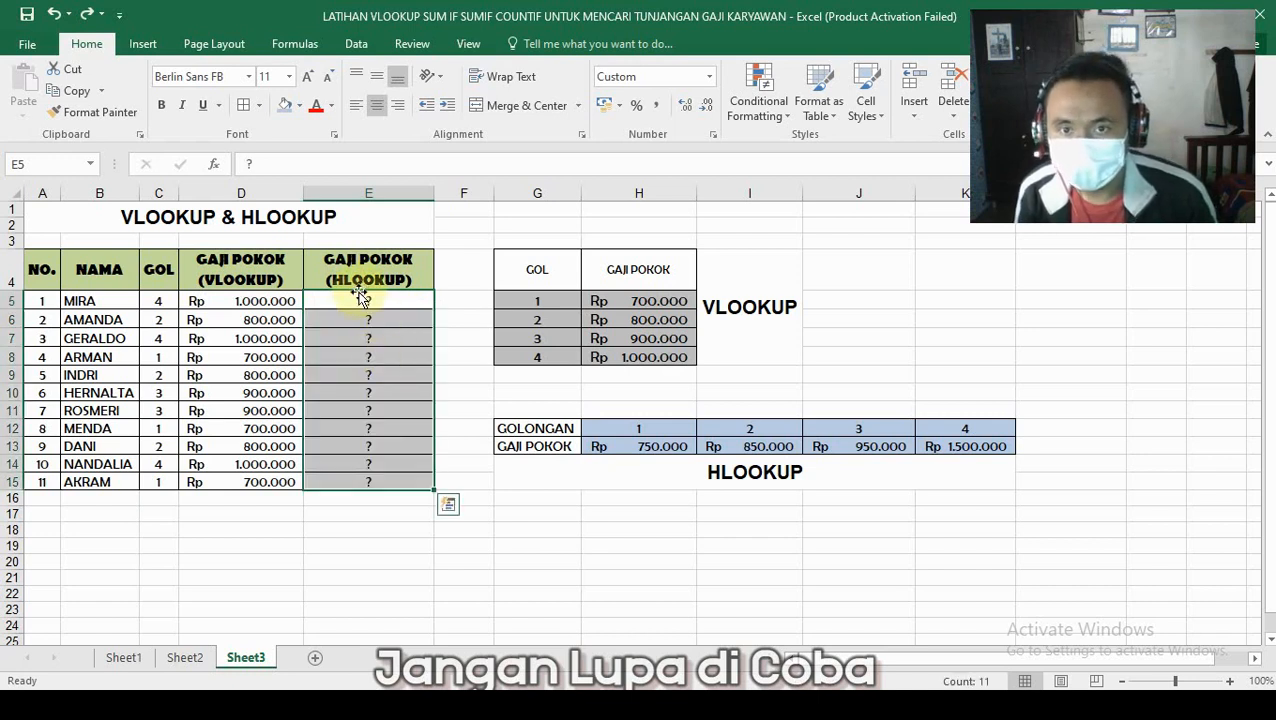
{"action": "left_click", "coordinate": [338, 299]}
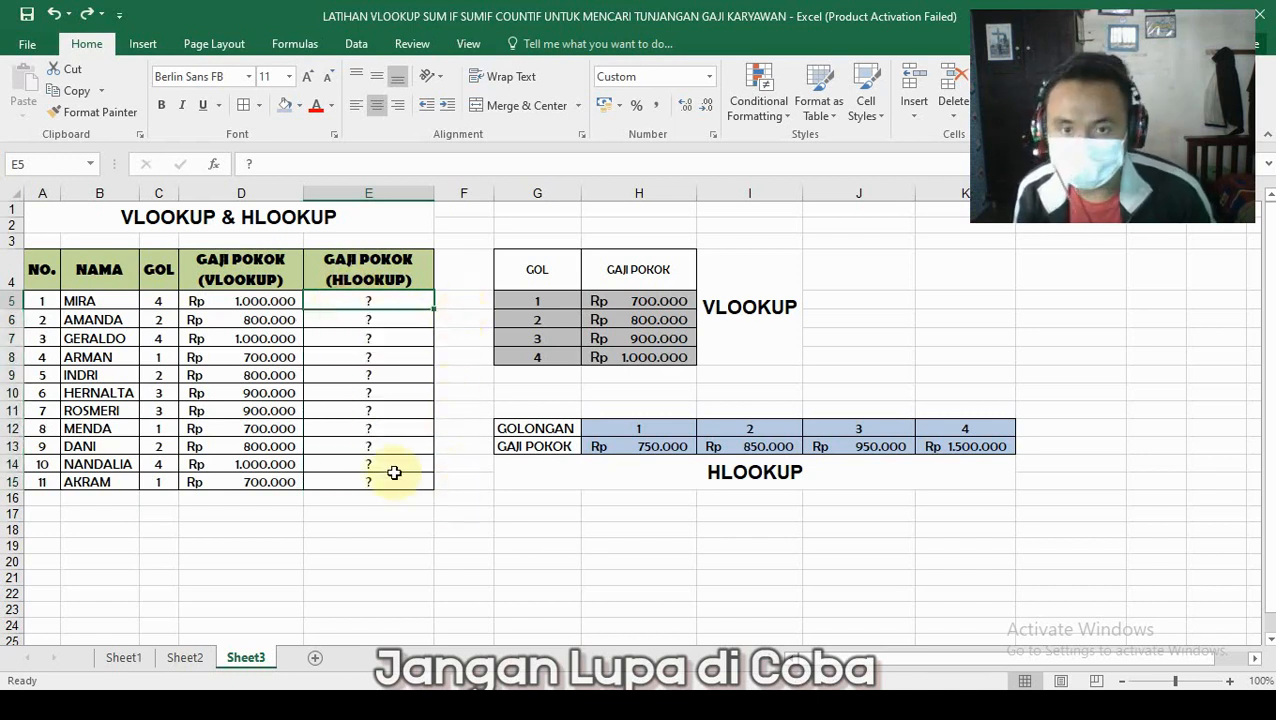
{"action": "left_click", "coordinate": [393, 484], "text": "shift"}
{"action": "key", "text": "Delete"}
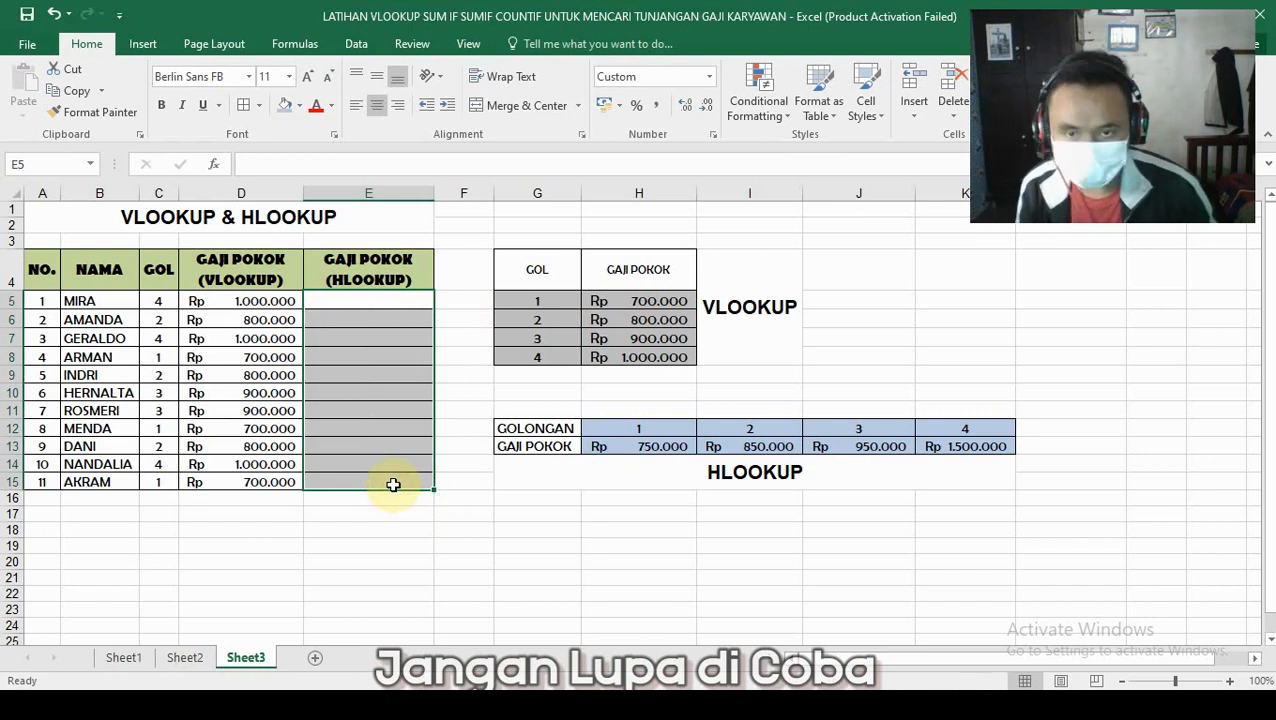
Enter =HLOOKUP(C5;$H$12:$K$13;2) in E5 to look up the first employee's base salary by GOL
{"action": "left_click", "coordinate": [370, 300]}
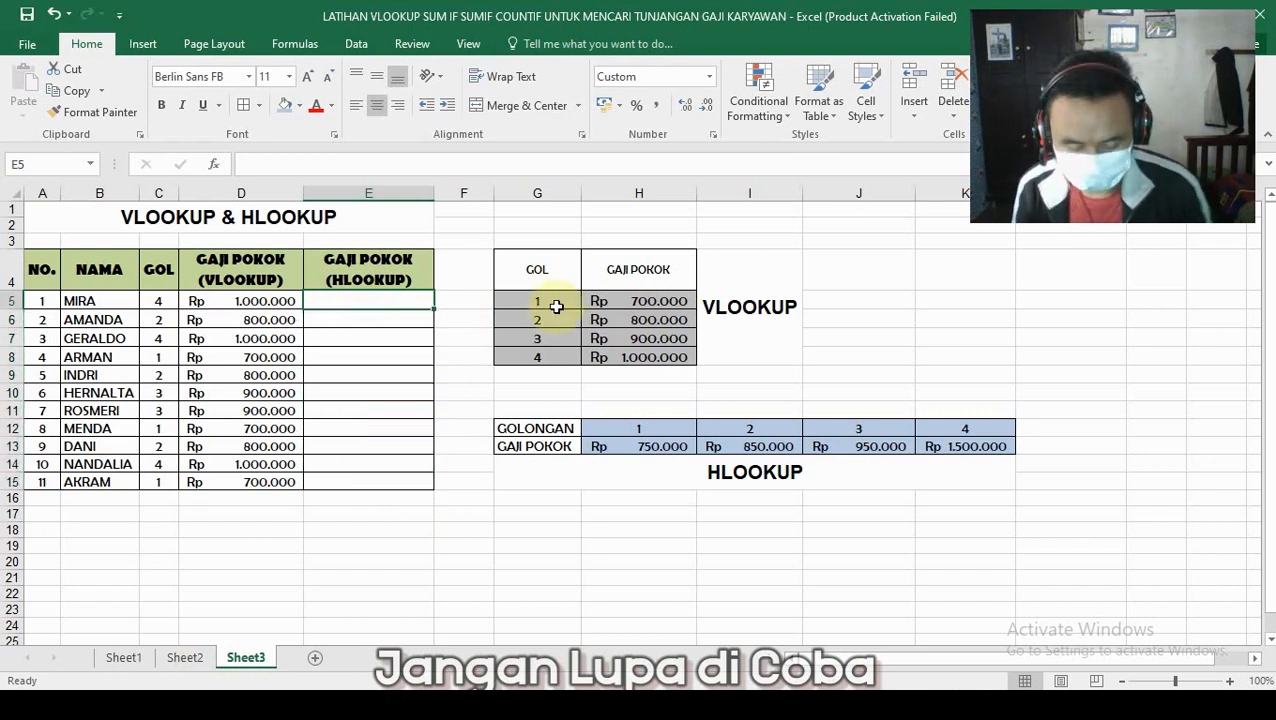
{"action": "type", "text": "="}
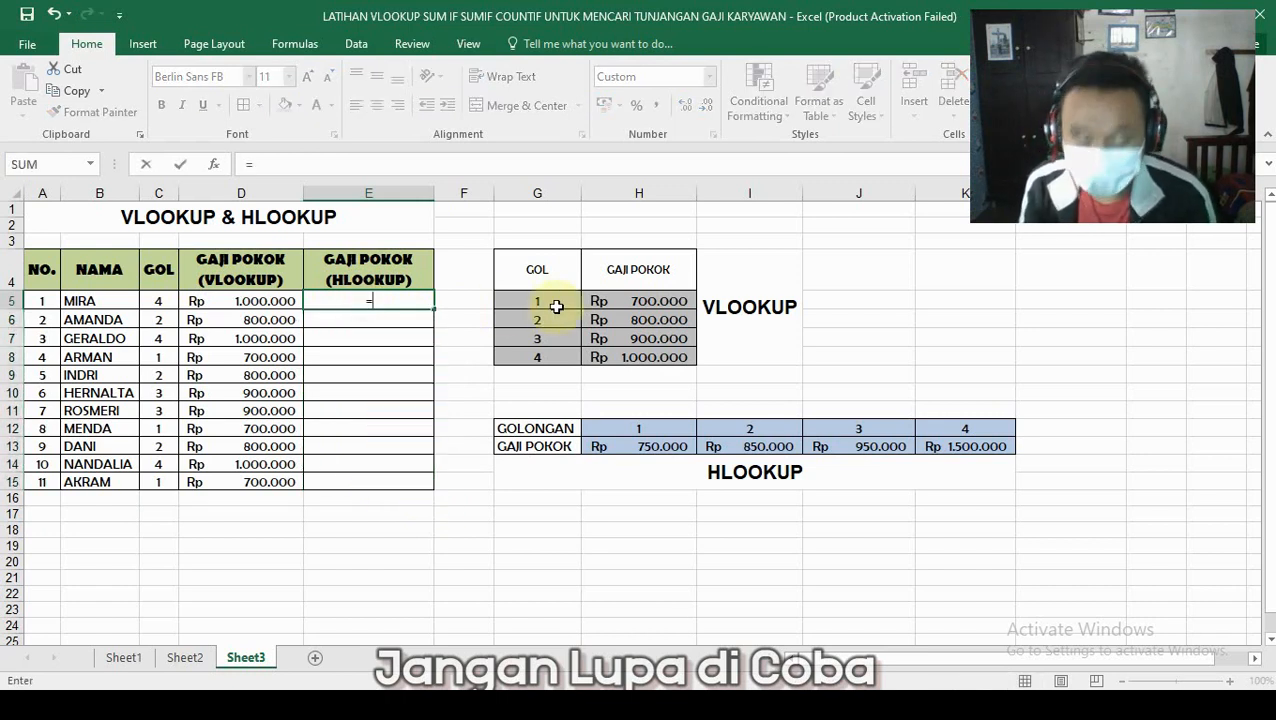
{"action": "type", "text": "HLOOKU"}
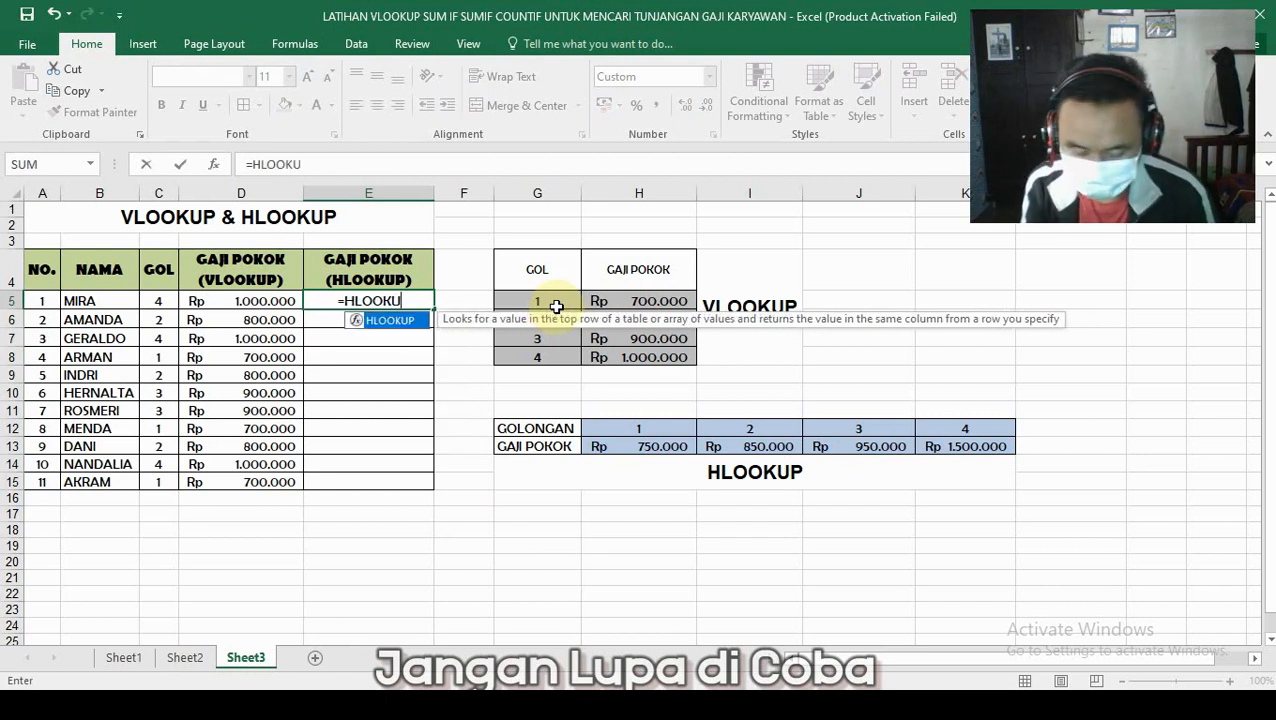
{"action": "type", "text": "P("}
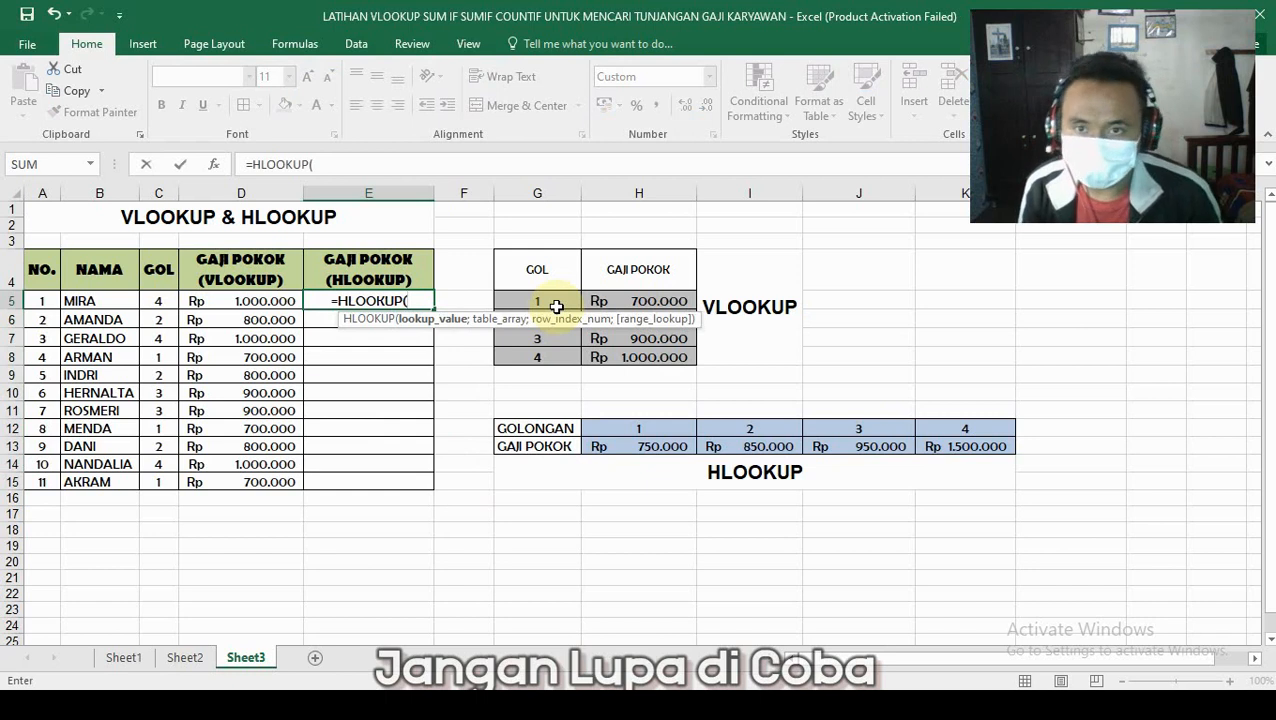
{"action": "left_click", "coordinate": [164, 302]}
{"action": "type", "text": ";"}
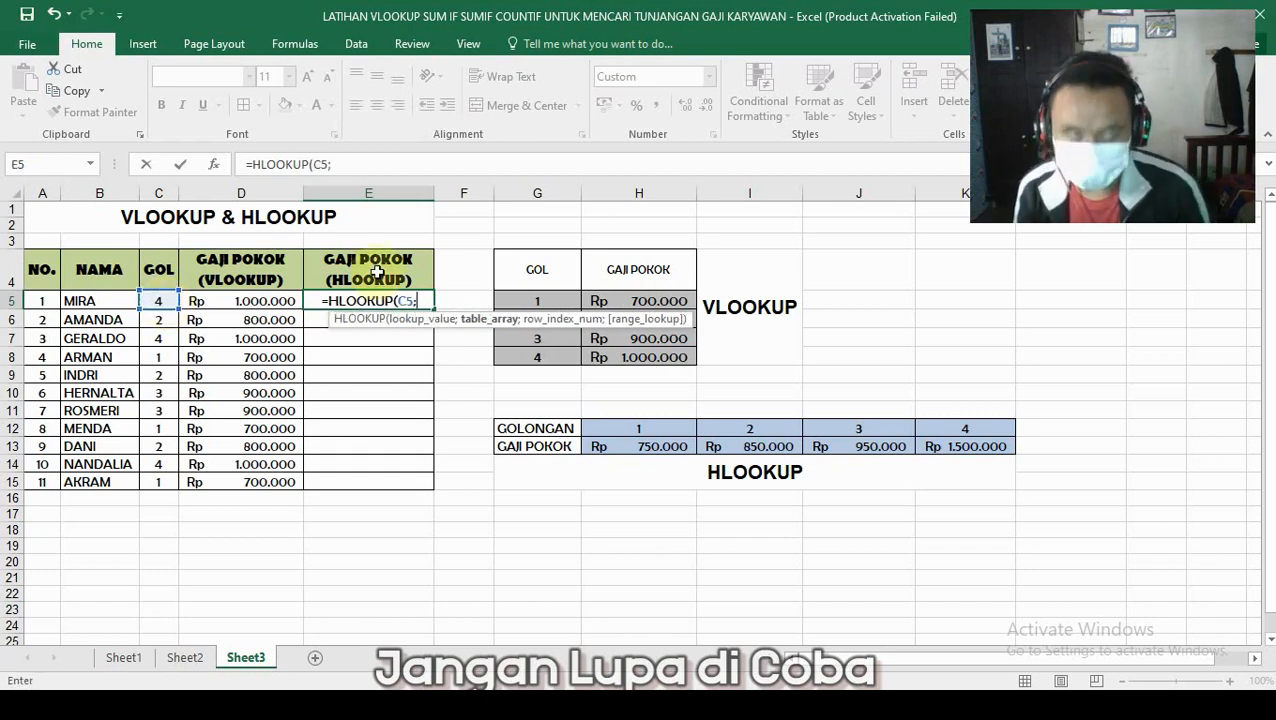
{"action": "left_click_drag", "start_coordinate": [665, 429], "coordinate": [945, 441]}
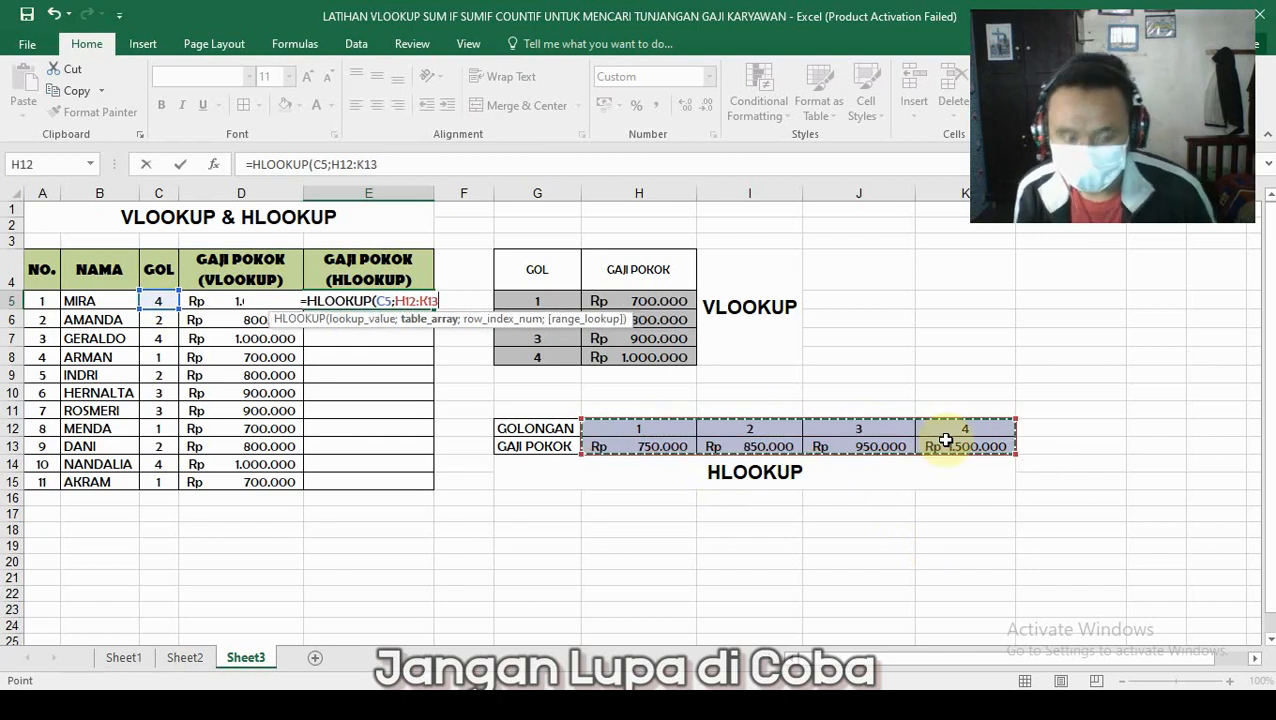
{"action": "key", "text": "F4"}
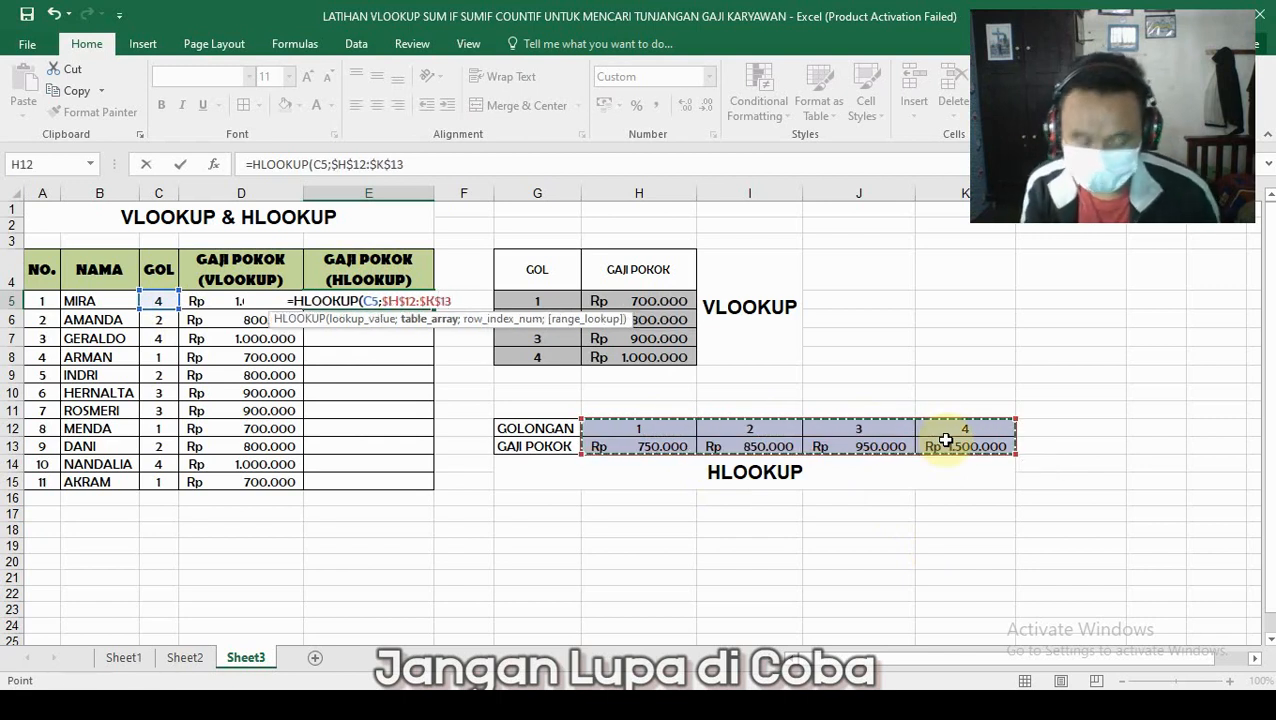
{"action": "type", "text": ";"}
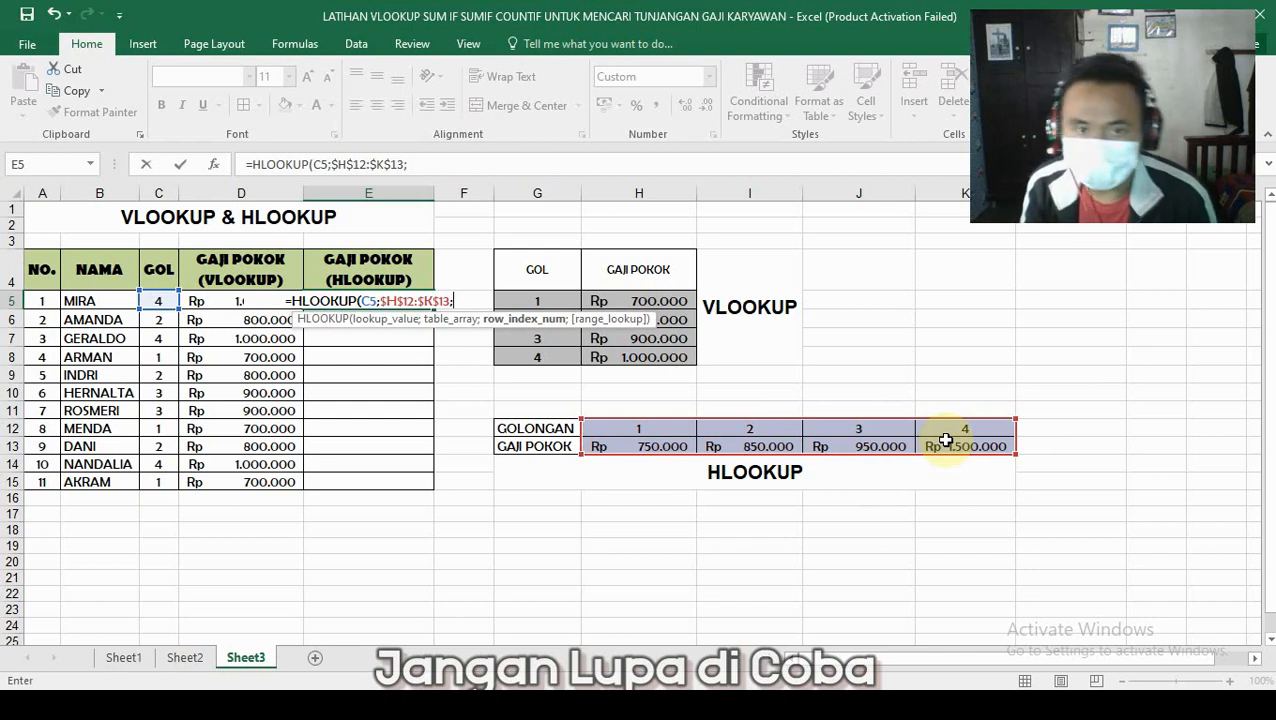
{"action": "type", "text": "2)"}
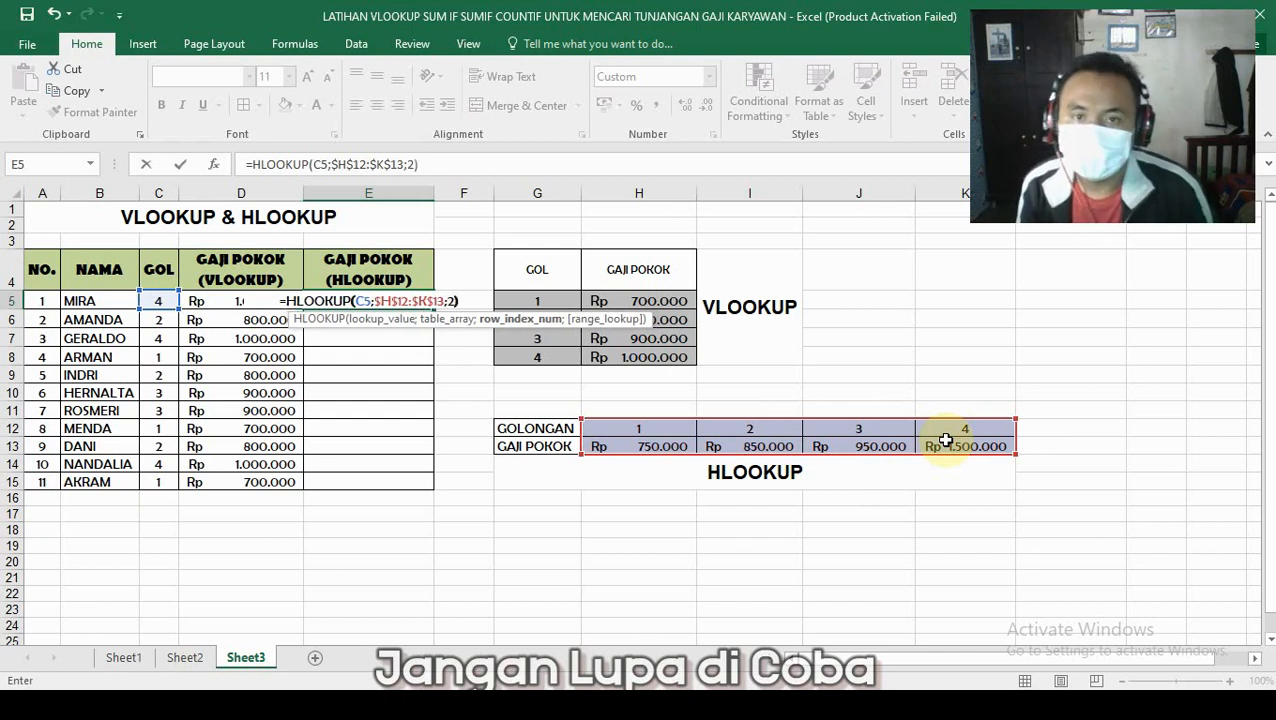
{"action": "key", "text": "Return"}
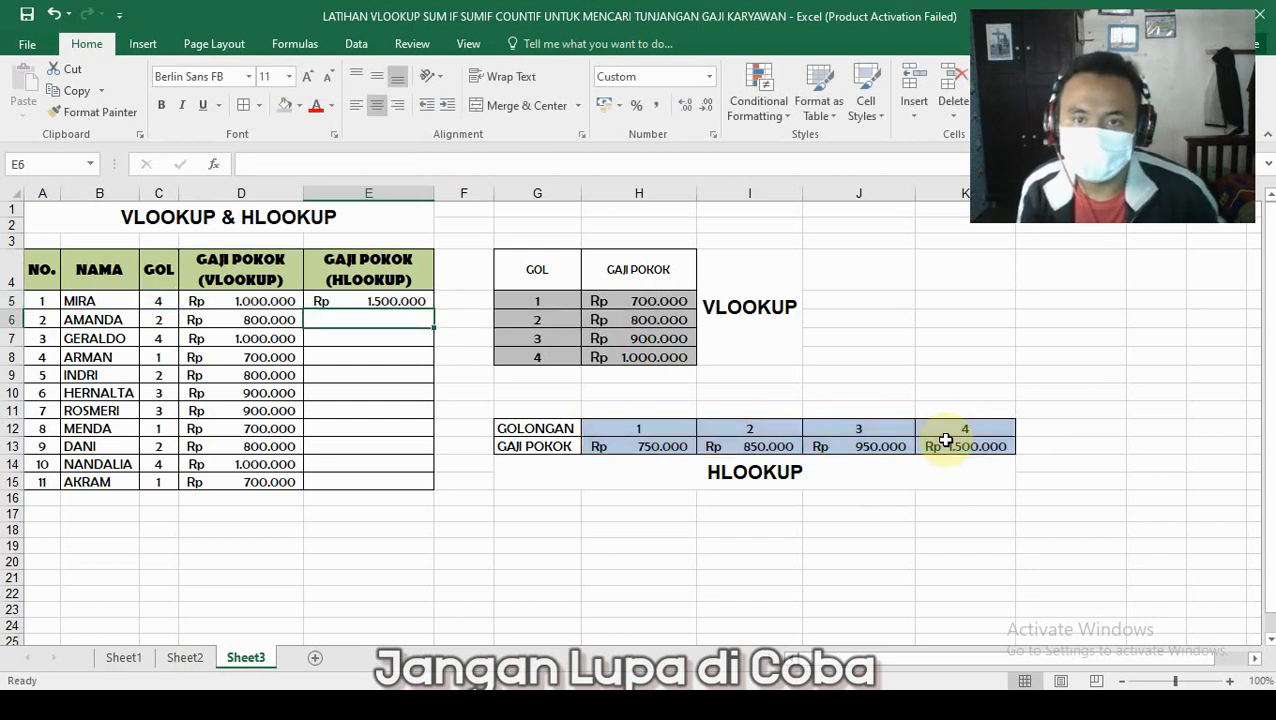
Fill the row-index-2 HLOOKUP formula from E5 down to E15
{"action": "left_click", "coordinate": [368, 300]}
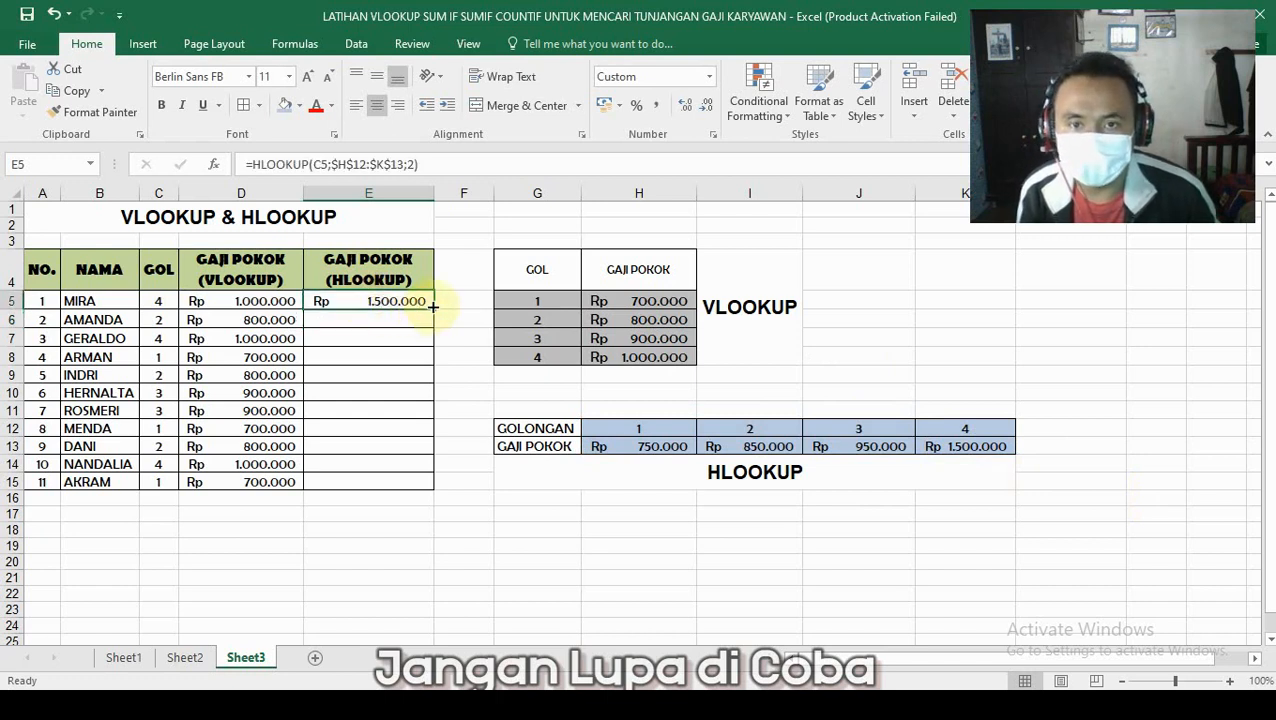
{"action": "double_click", "coordinate": [433, 309]}
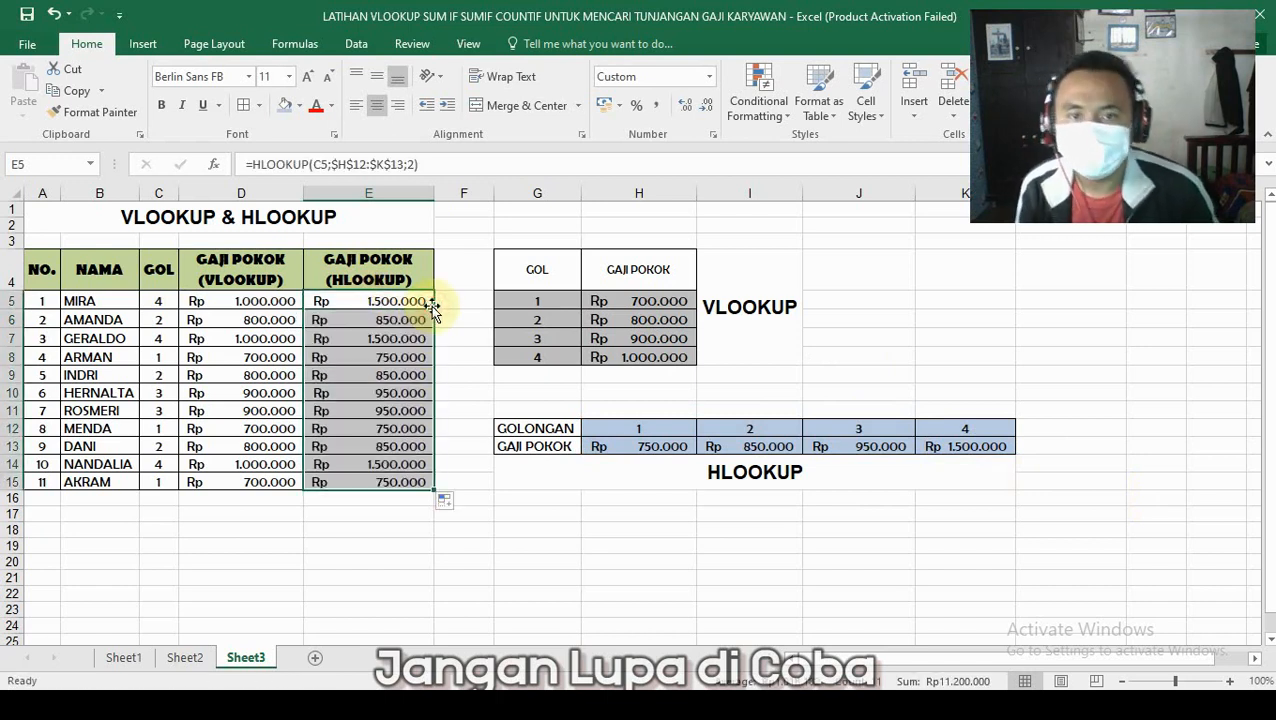
{"action": "left_click", "coordinate": [451, 300]}
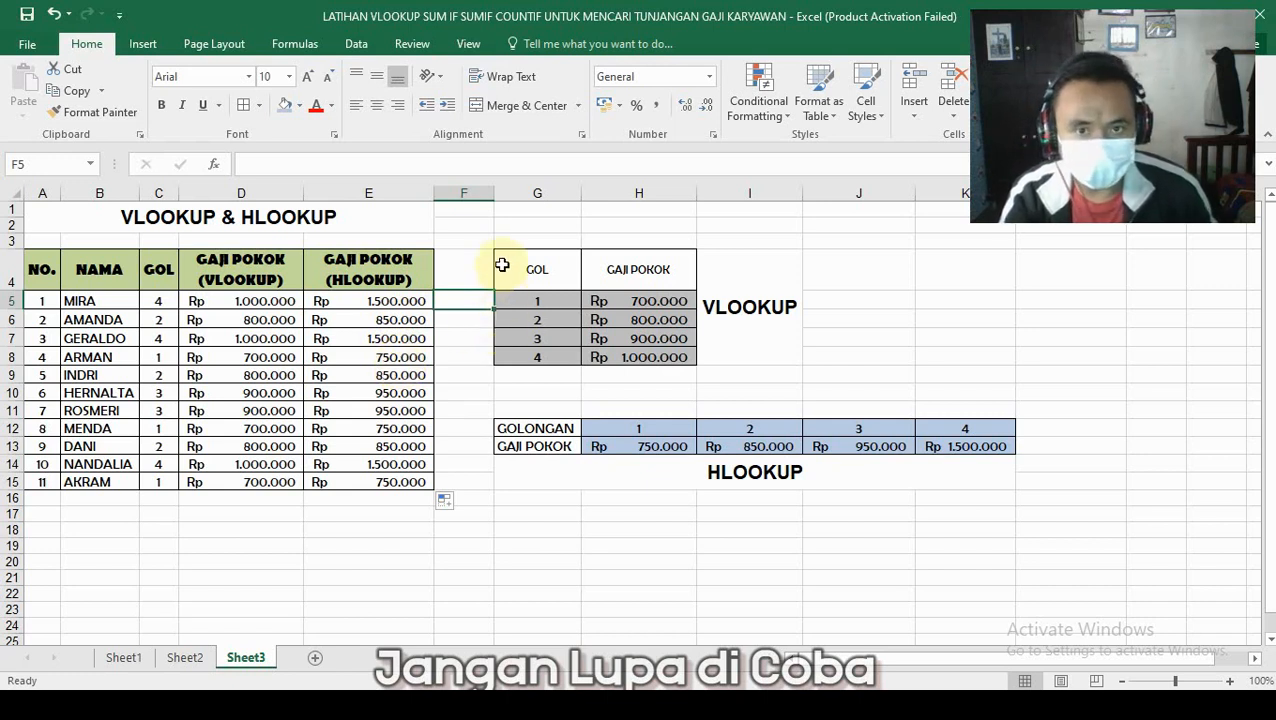
Examine the layouts of the vertical GOL salary table G4:H8 and the horizontal GOLONGAN salary table G12:K13
{"action": "left_click_drag", "start_coordinate": [517, 277], "coordinate": [672, 348]}
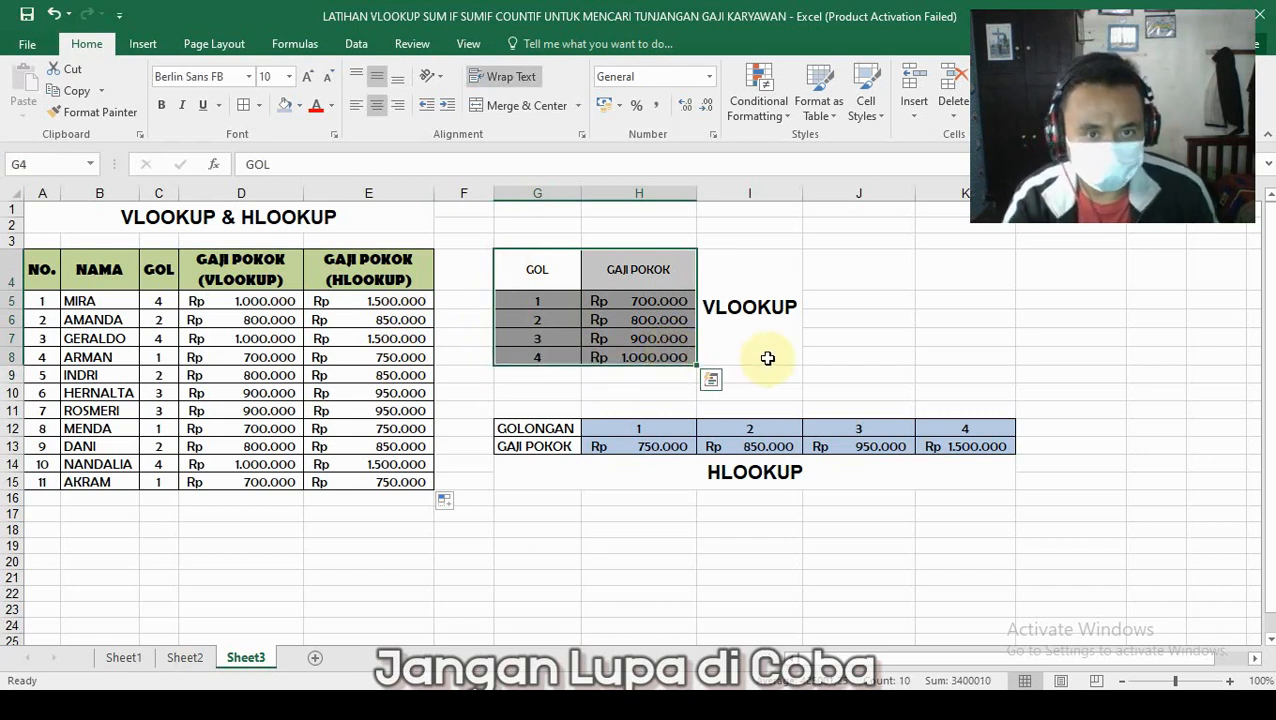
{"action": "left_click", "coordinate": [765, 313]}
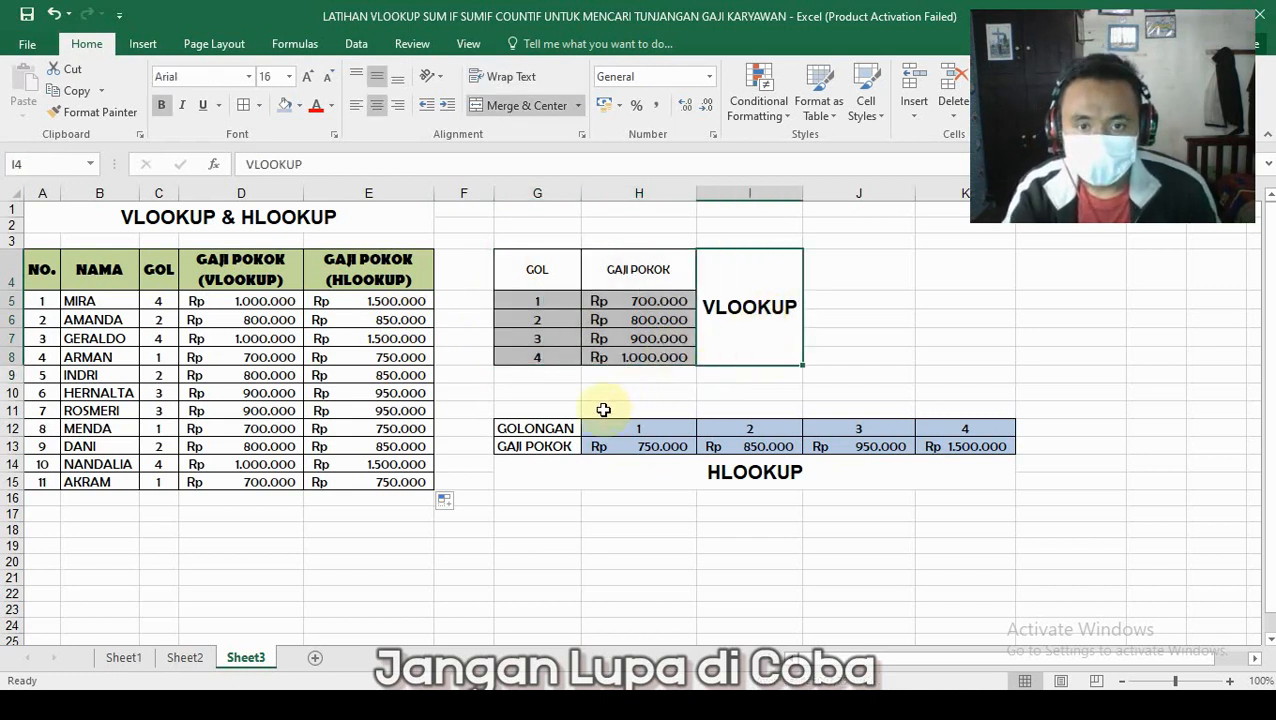
{"action": "left_click_drag", "start_coordinate": [530, 432], "coordinate": [974, 464]}
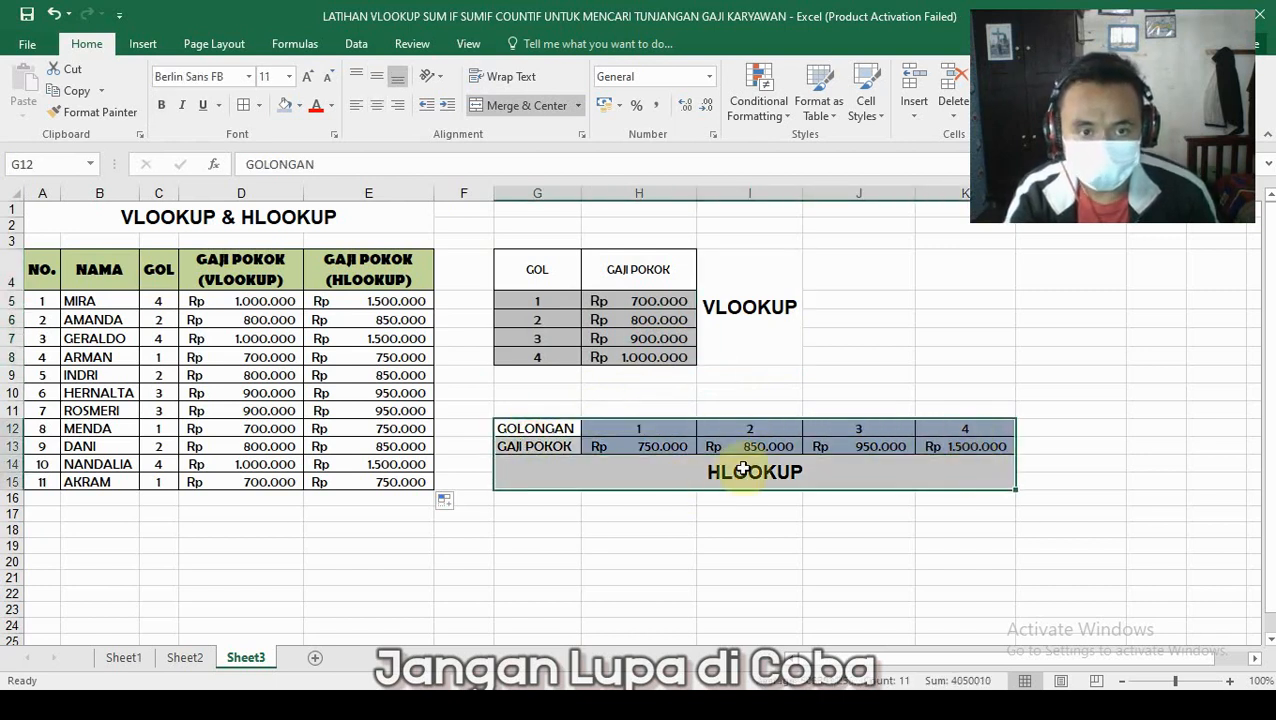
{"action": "left_click", "coordinate": [669, 556]}
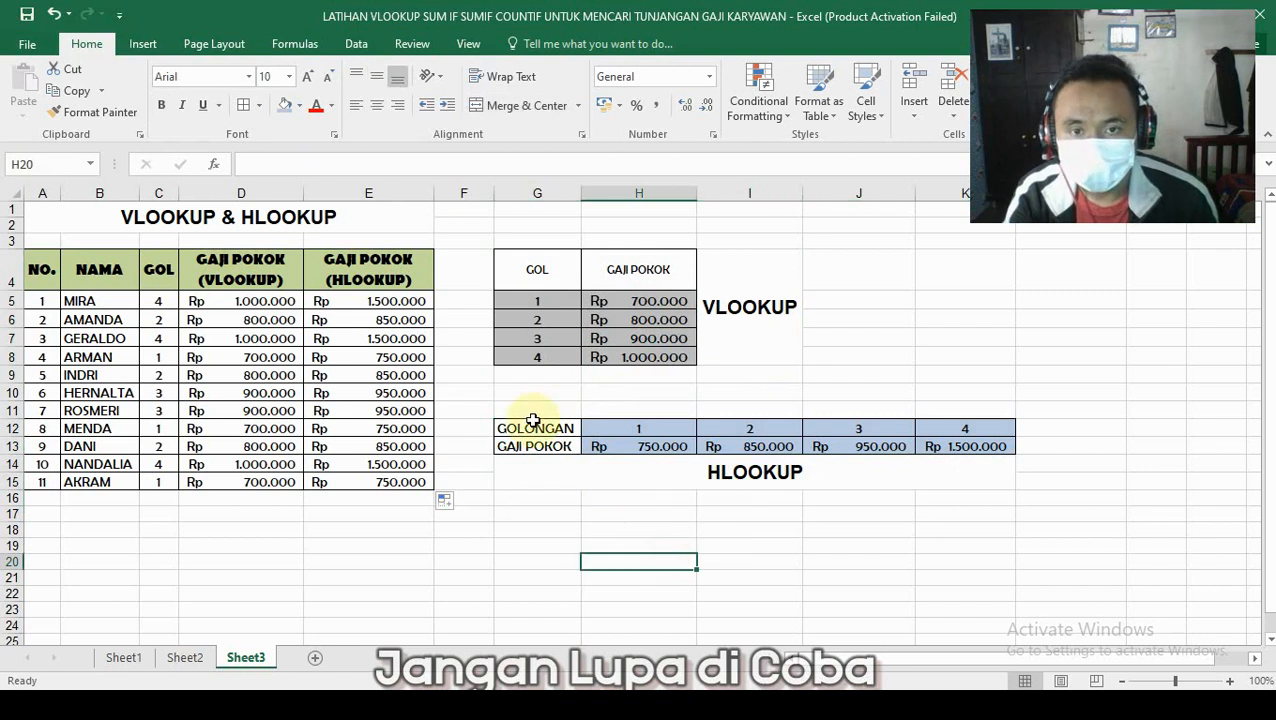
{"action": "left_click_drag", "start_coordinate": [529, 425], "coordinate": [965, 440]}
{"action": "left_click", "coordinate": [905, 498]}
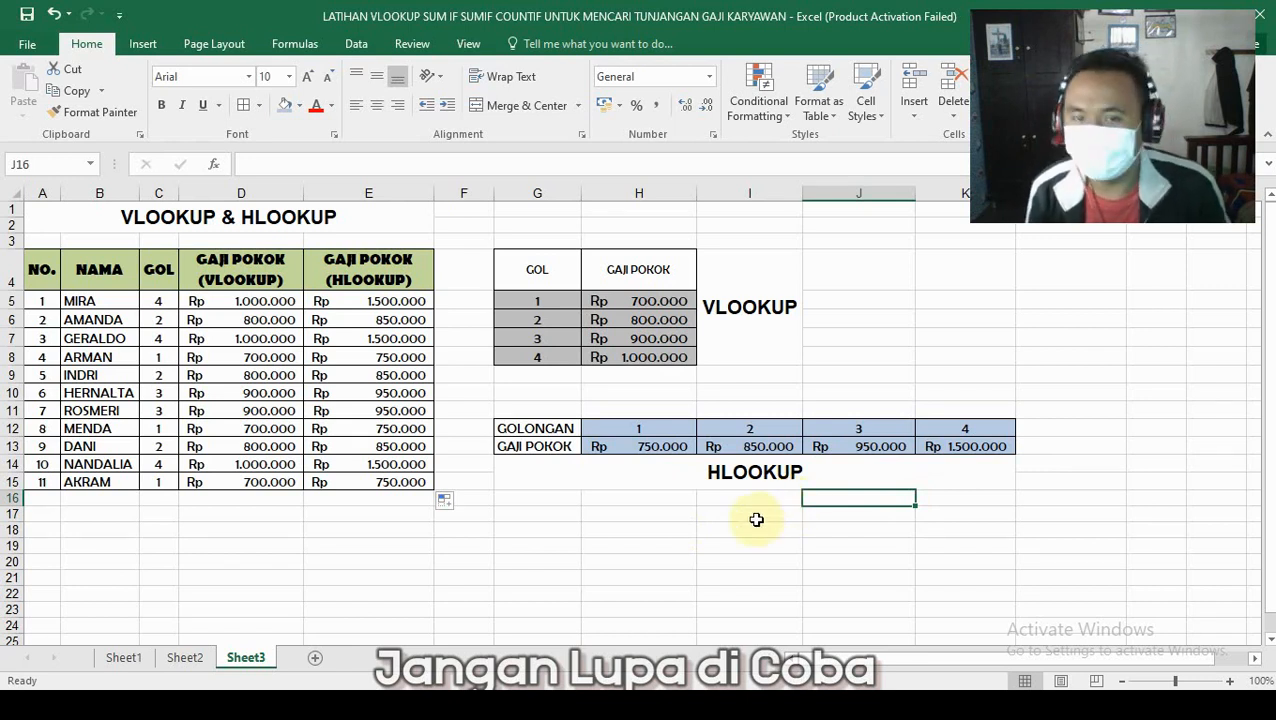
Review the completed employee salary table A4:E15 alongside the vertical and horizontal lookup tables
{"action": "left_click", "coordinate": [607, 545]}
{"action": "left_click", "coordinate": [373, 561]}
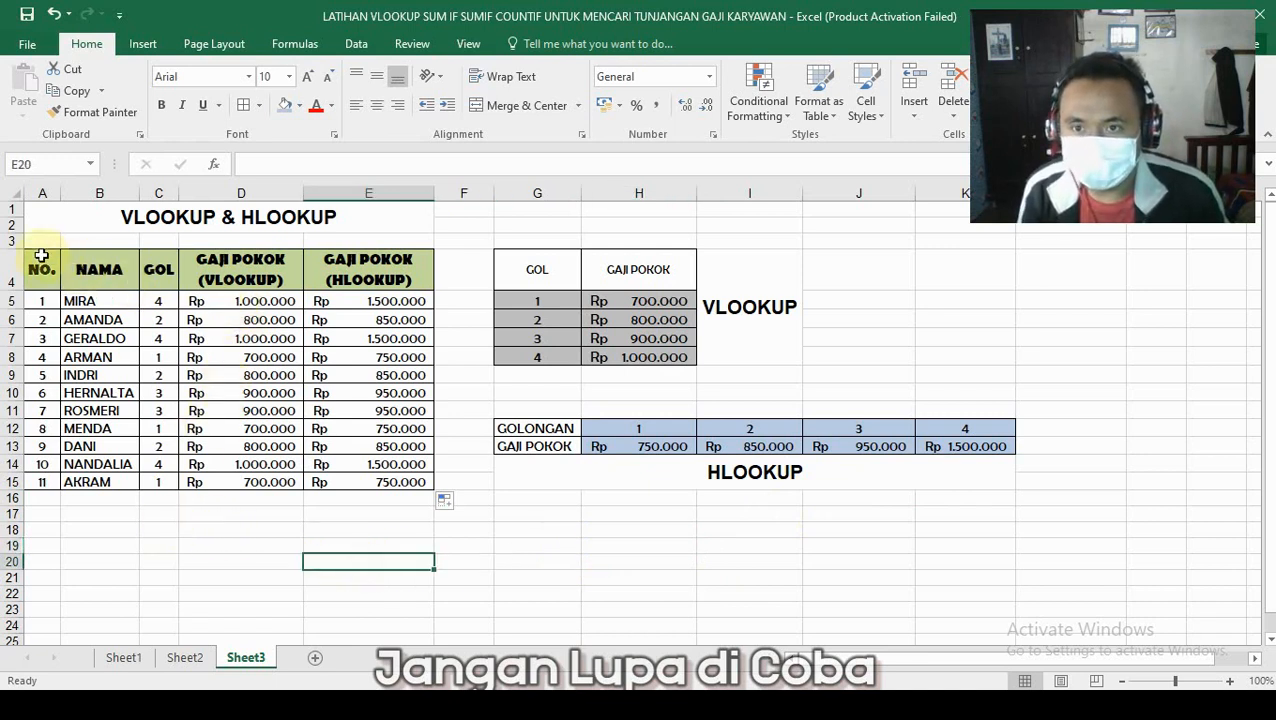
{"action": "left_click_drag", "start_coordinate": [37, 258], "coordinate": [410, 478]}
{"action": "left_click", "coordinate": [128, 214]}
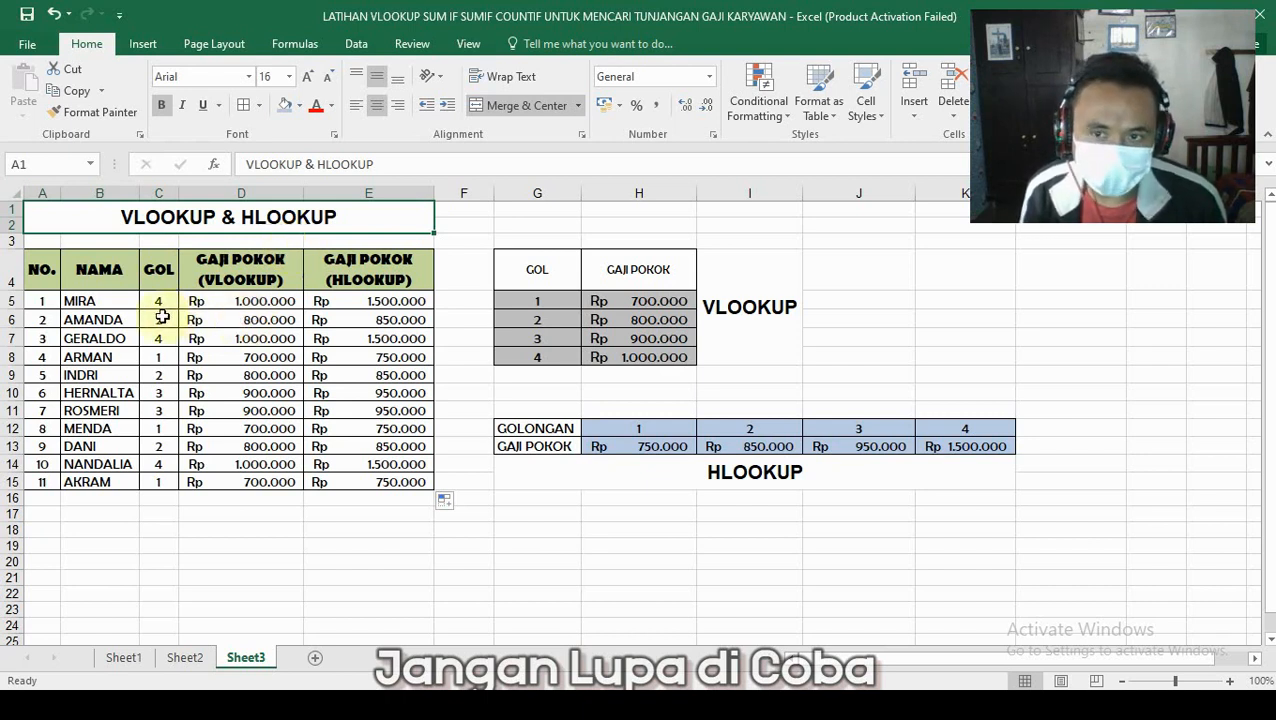
{"action": "left_click_drag", "start_coordinate": [41, 269], "coordinate": [400, 482]}
{"action": "left_click_drag", "start_coordinate": [520, 269], "coordinate": [700, 358]}
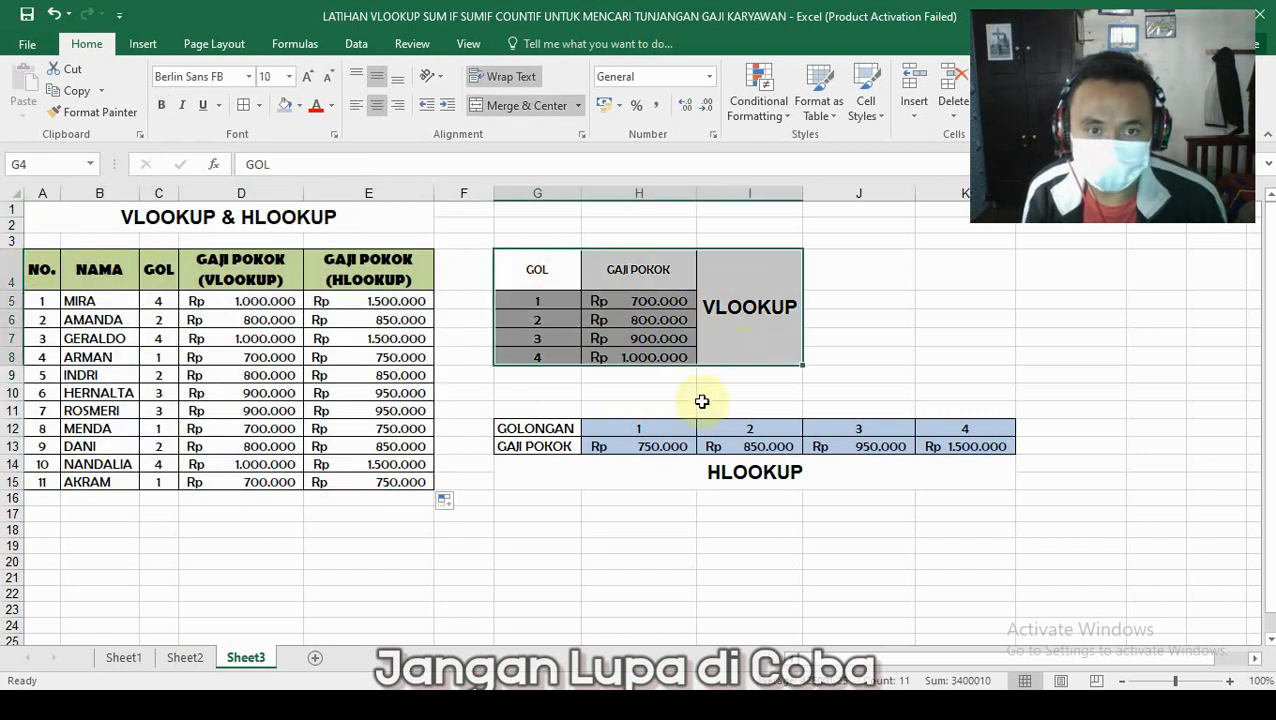
{"action": "left_click_drag", "start_coordinate": [527, 425], "coordinate": [975, 477]}
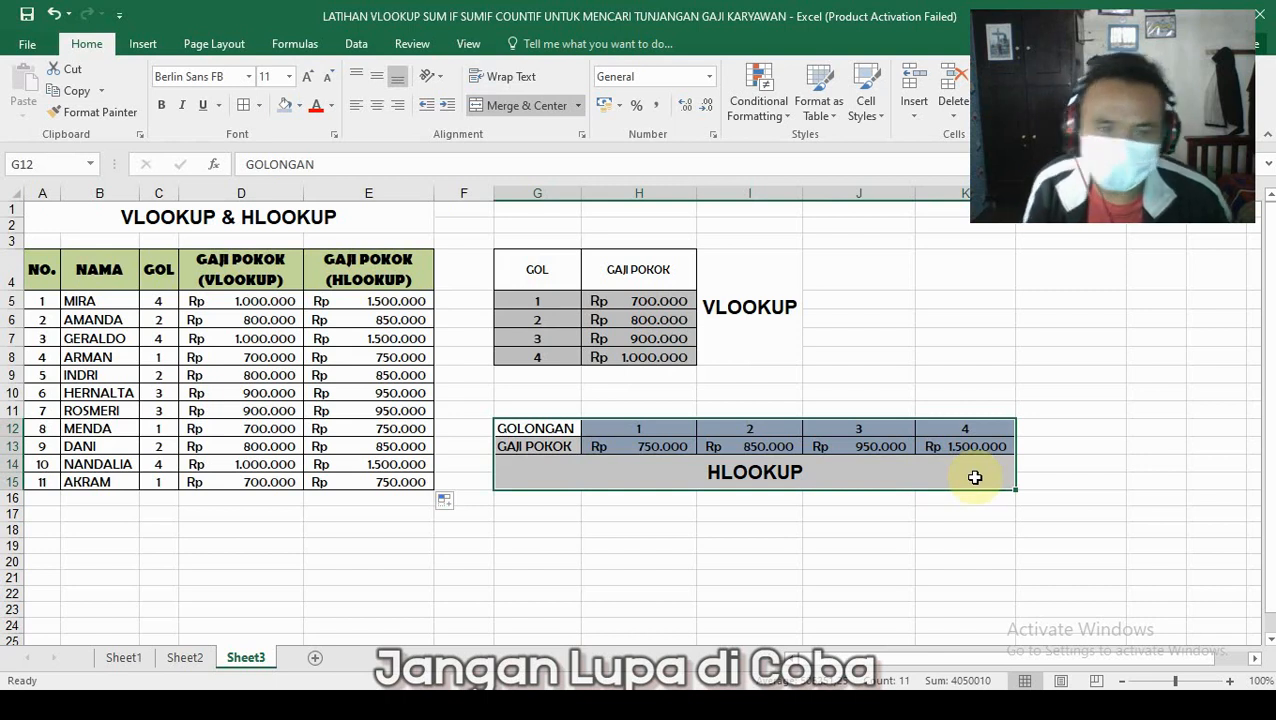
{"action": "left_click", "coordinate": [884, 360]}
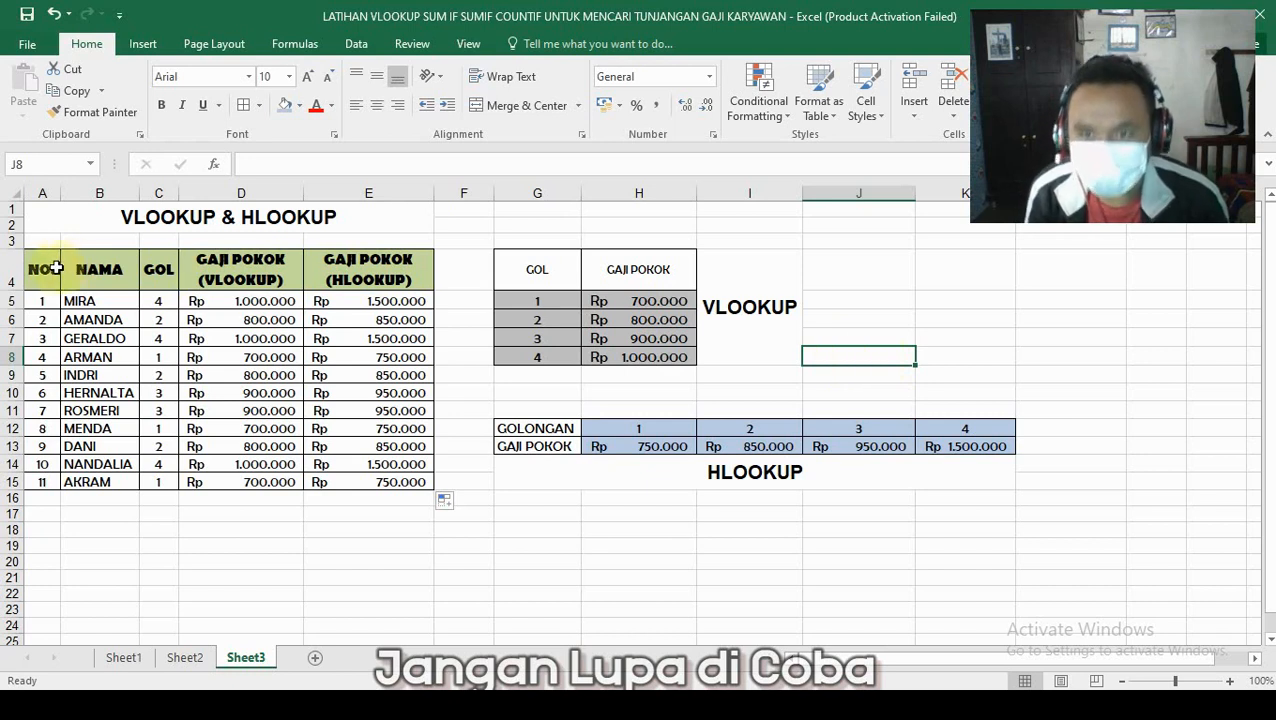
{"action": "left_click_drag", "start_coordinate": [40, 270], "coordinate": [337, 482]}
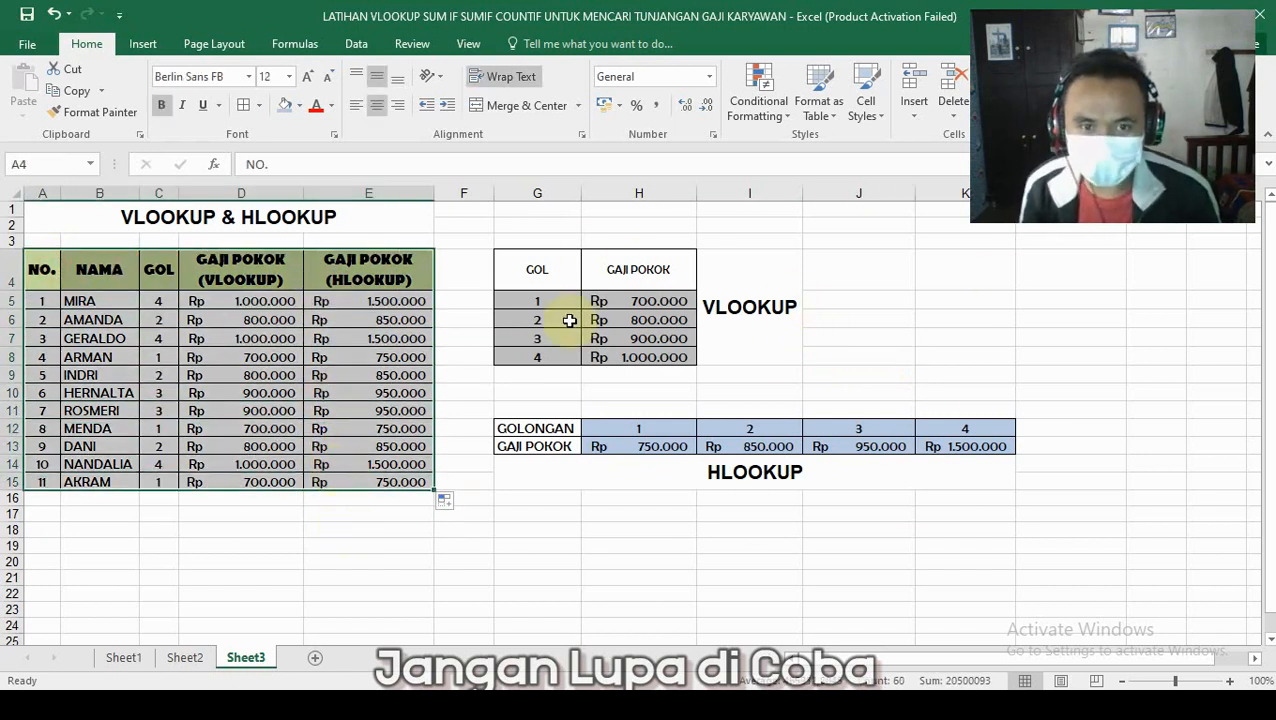
{"action": "left_click", "coordinate": [815, 598]}
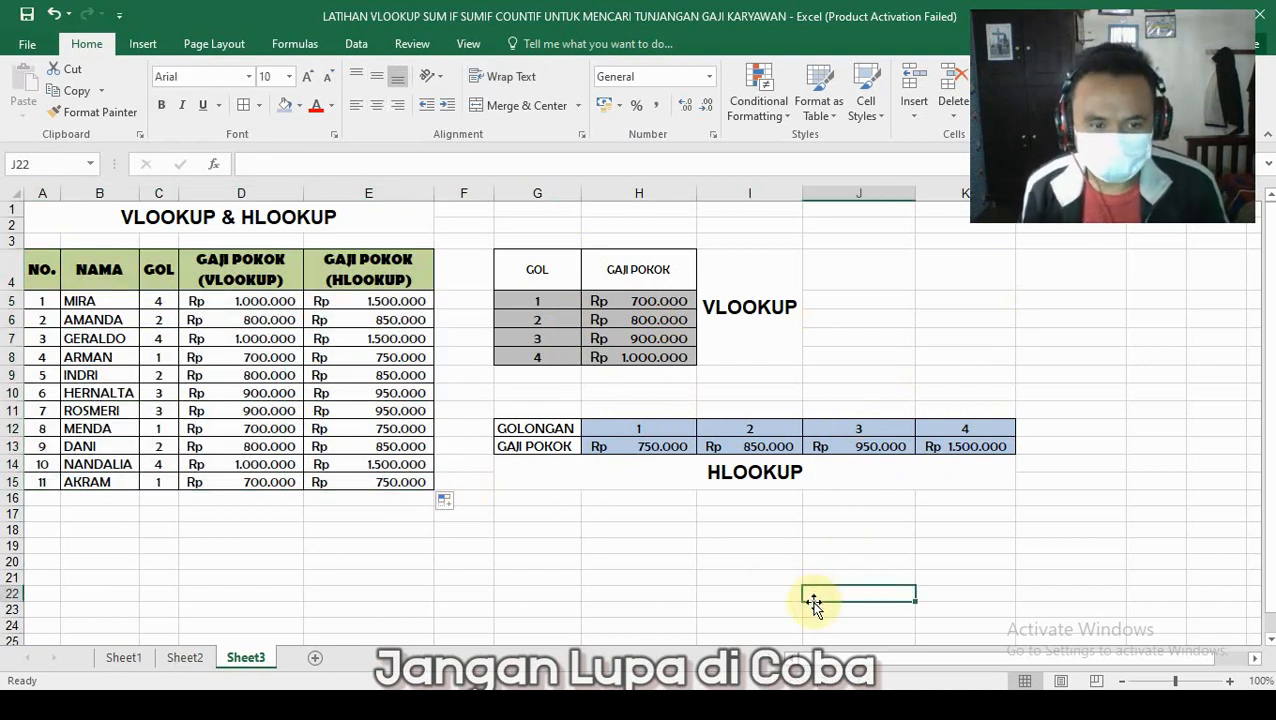
{"action": "left_click", "coordinate": [556, 563]}
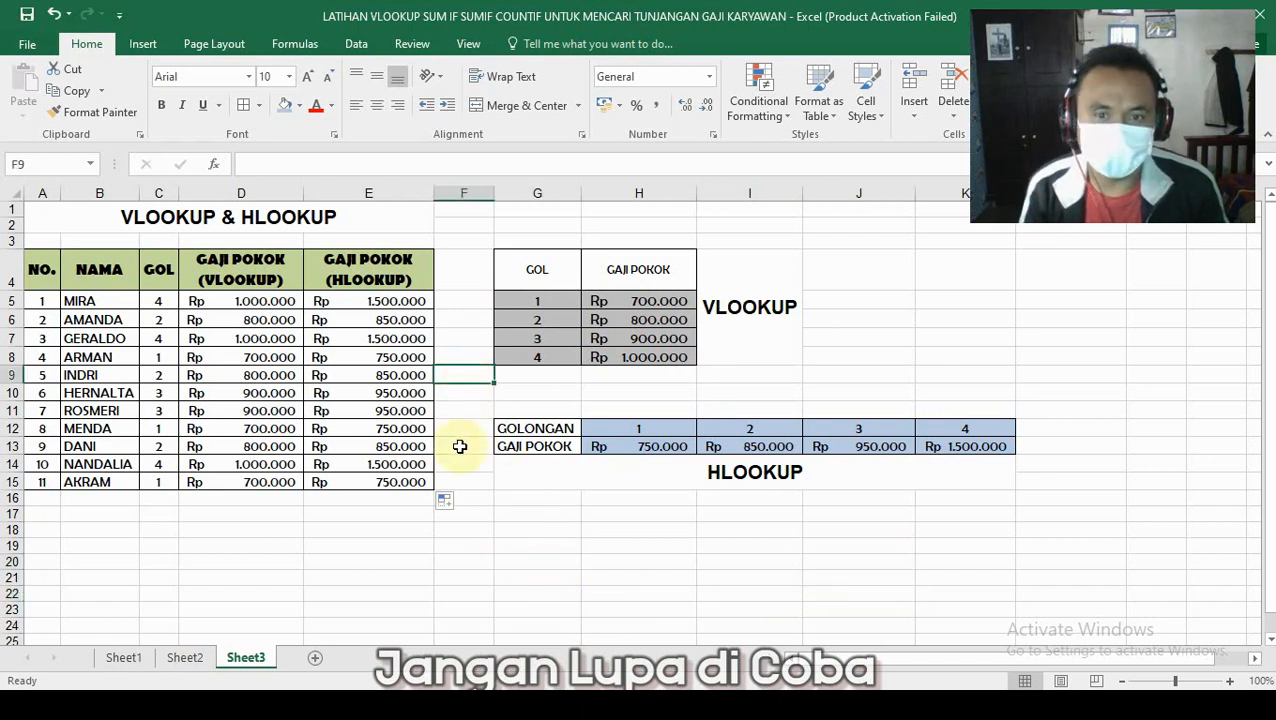
{"action": "left_click", "coordinate": [464, 432]}
{"action": "left_click", "coordinate": [516, 408]}
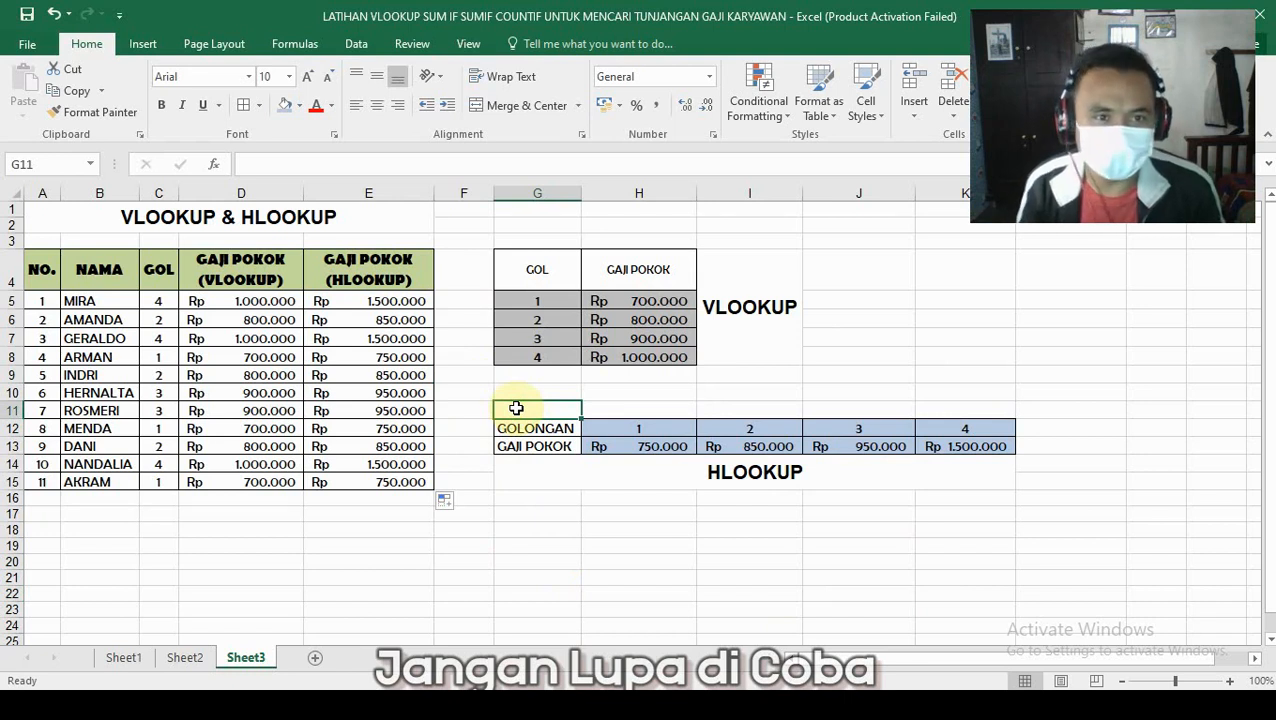
Minimize the workbook window to show the desktop
{"action": "left_click", "coordinate": [1172, 10]}
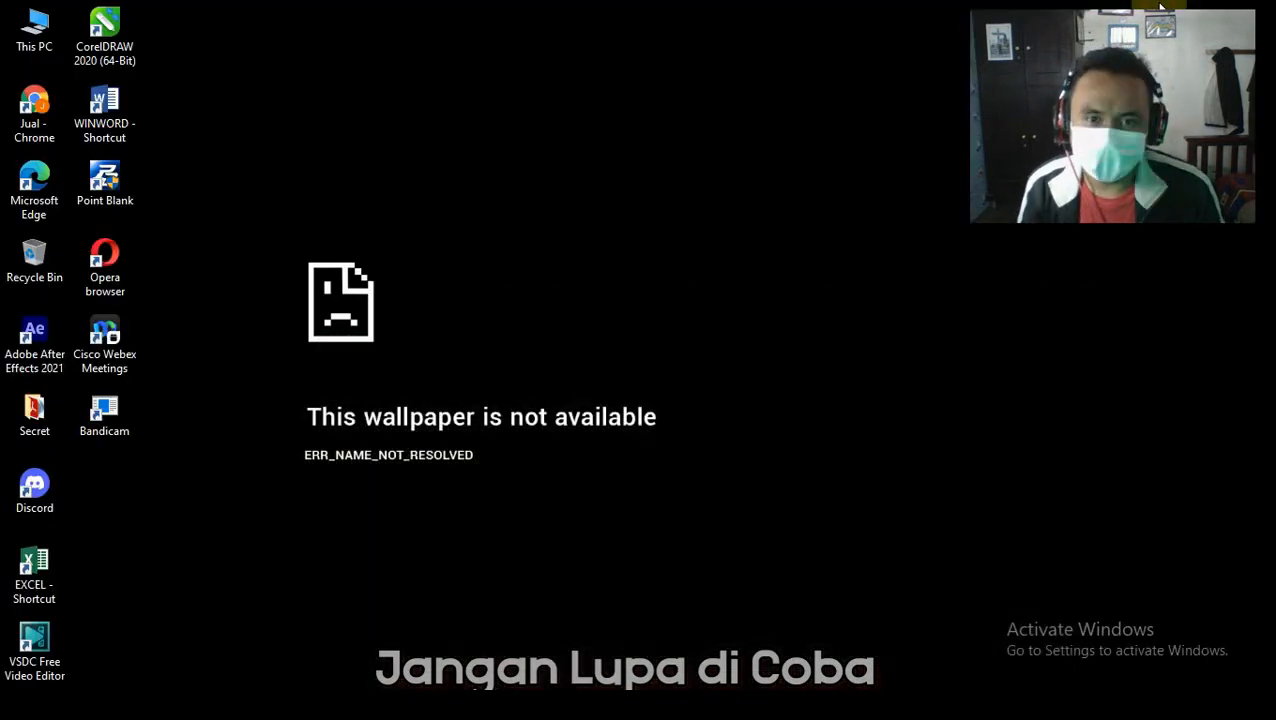